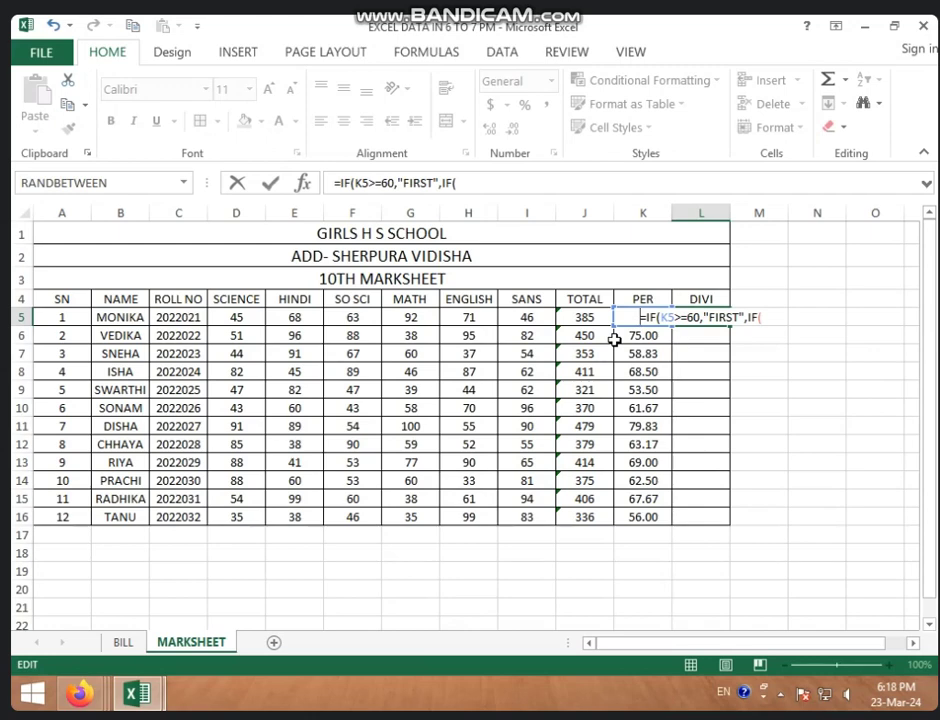
Extend L5's nested IF so K5 grades as FIRST (≥60), SECOND (≥45), THIRD (≥33) or FAIL.
{"action": "left_click", "coordinate": [770, 318]}
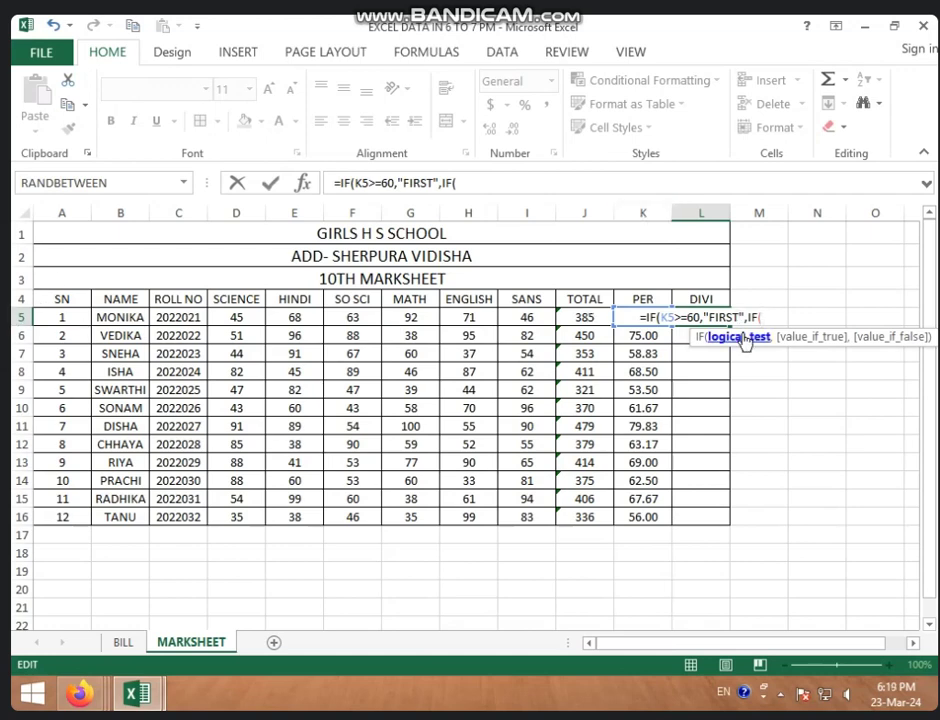
{"action": "type", "text": "K5"}
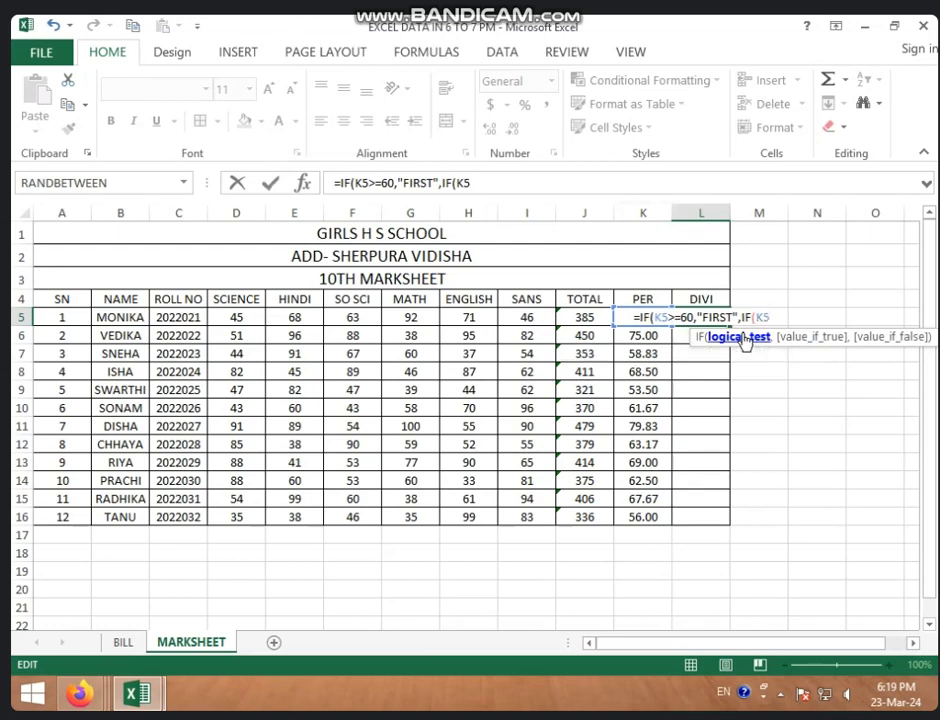
{"action": "type", "text": ">="}
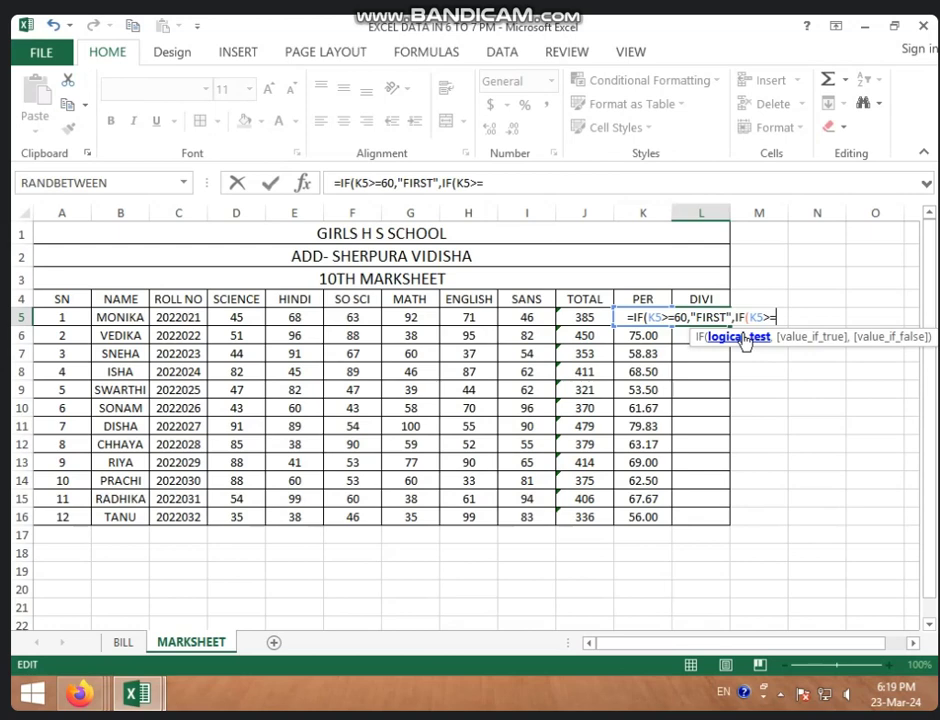
{"action": "type", "text": "45"}
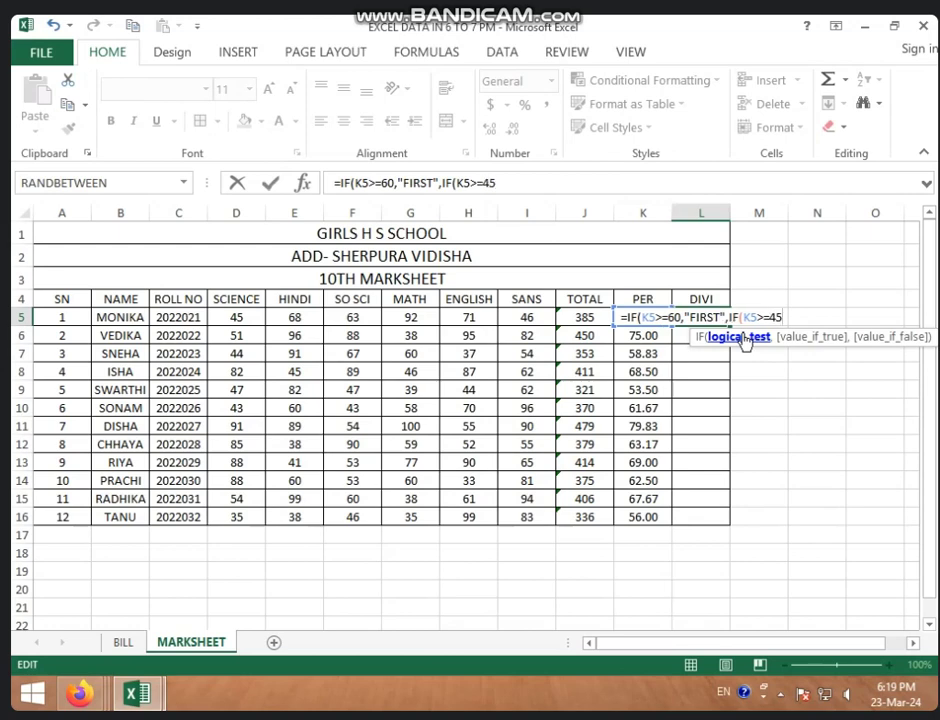
{"action": "type", "text": ",\""}
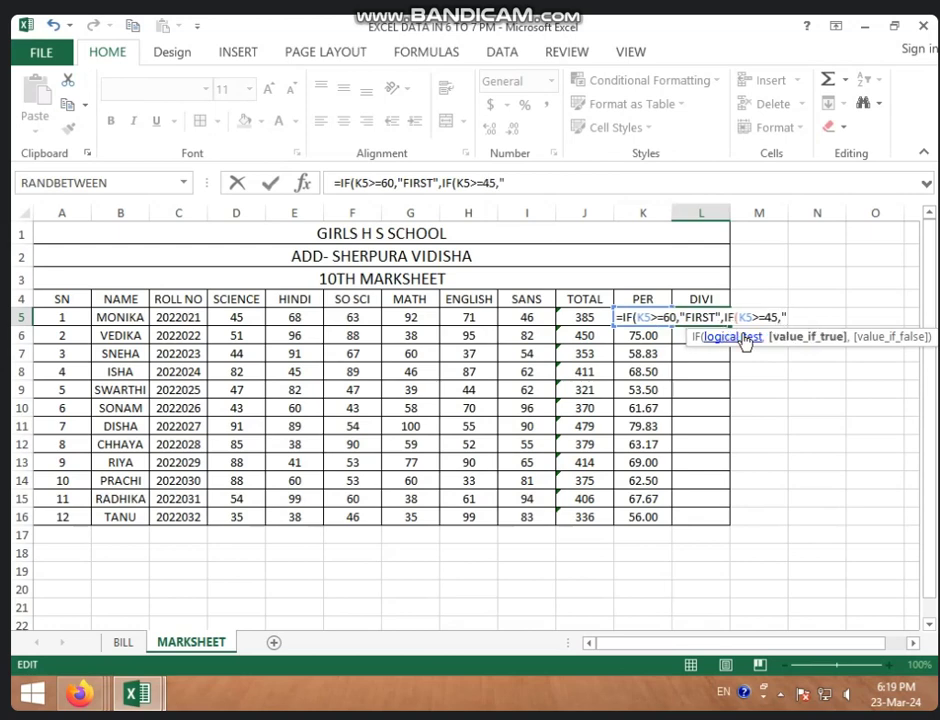
{"action": "type", "text": "S"}
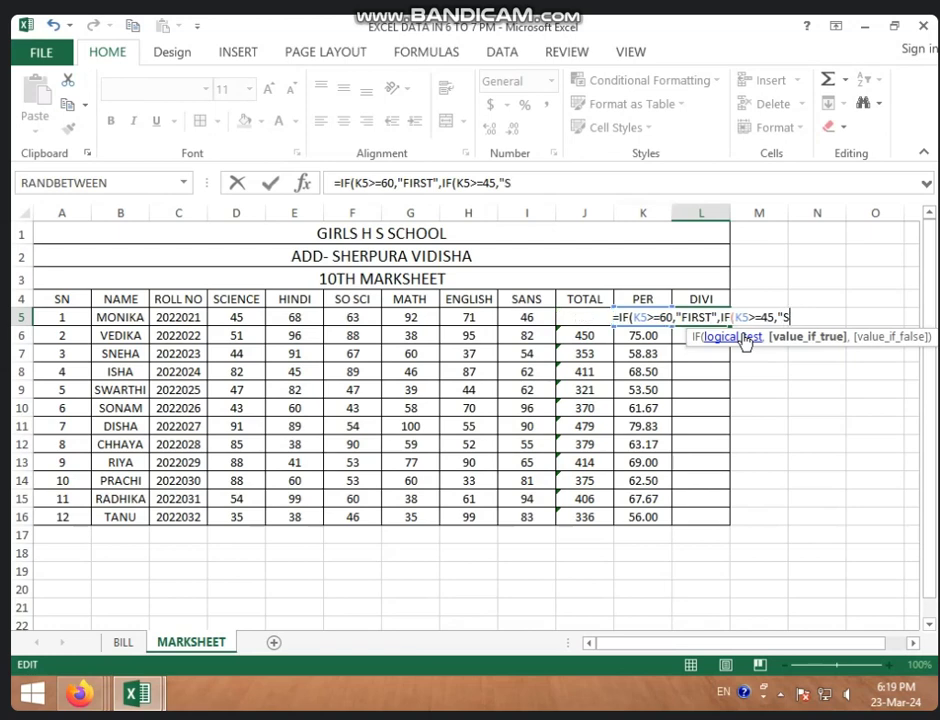
{"action": "type", "text": "ECOND"}
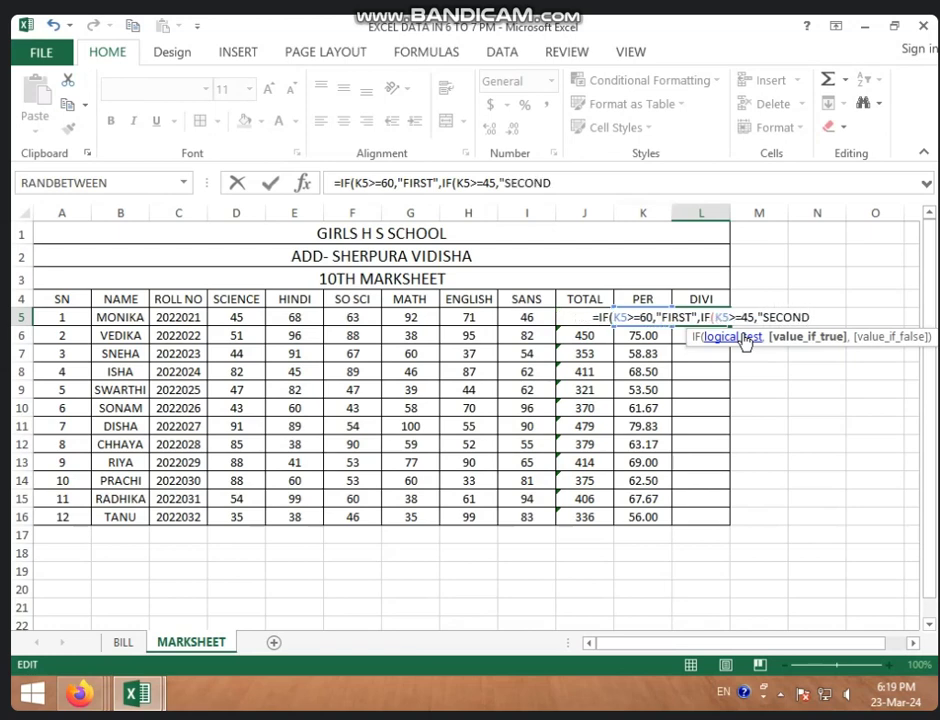
{"action": "type", "text": "\""}
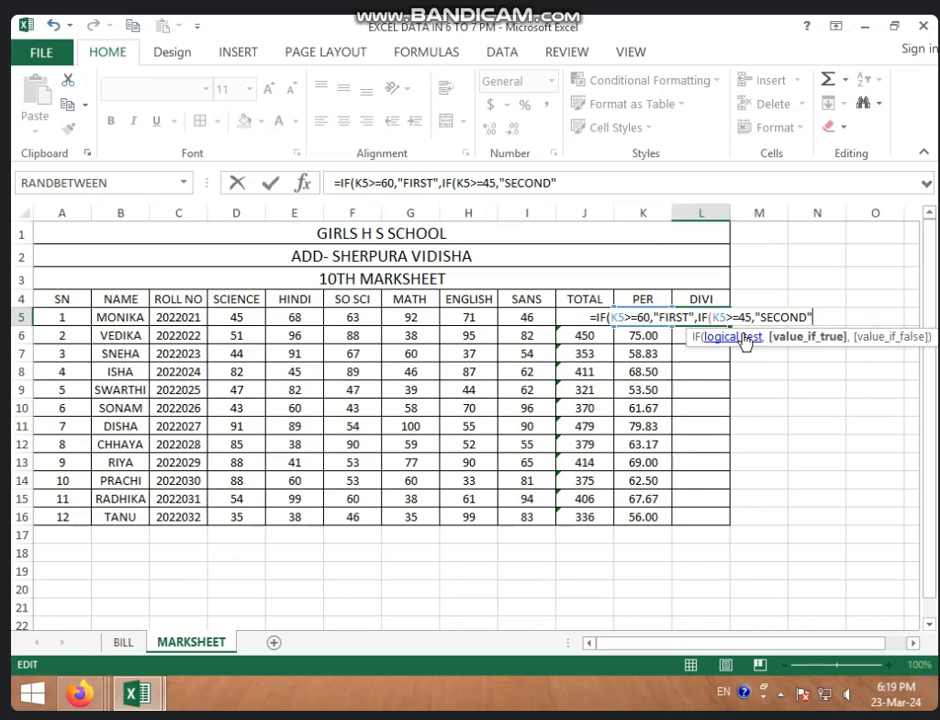
{"action": "type", "text": ",I"}
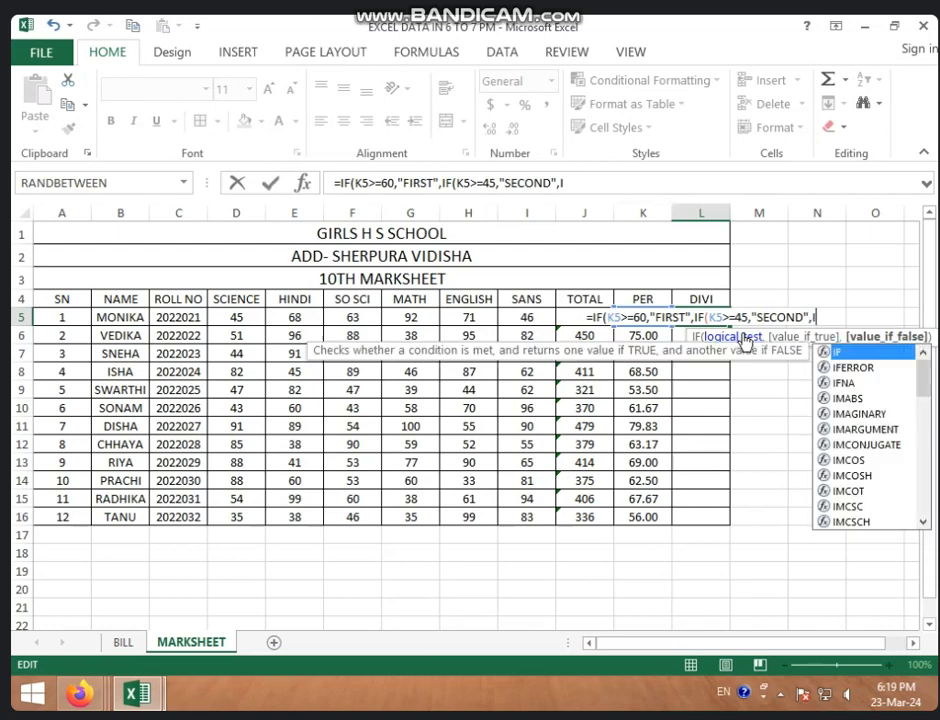
{"action": "type", "text": "F("}
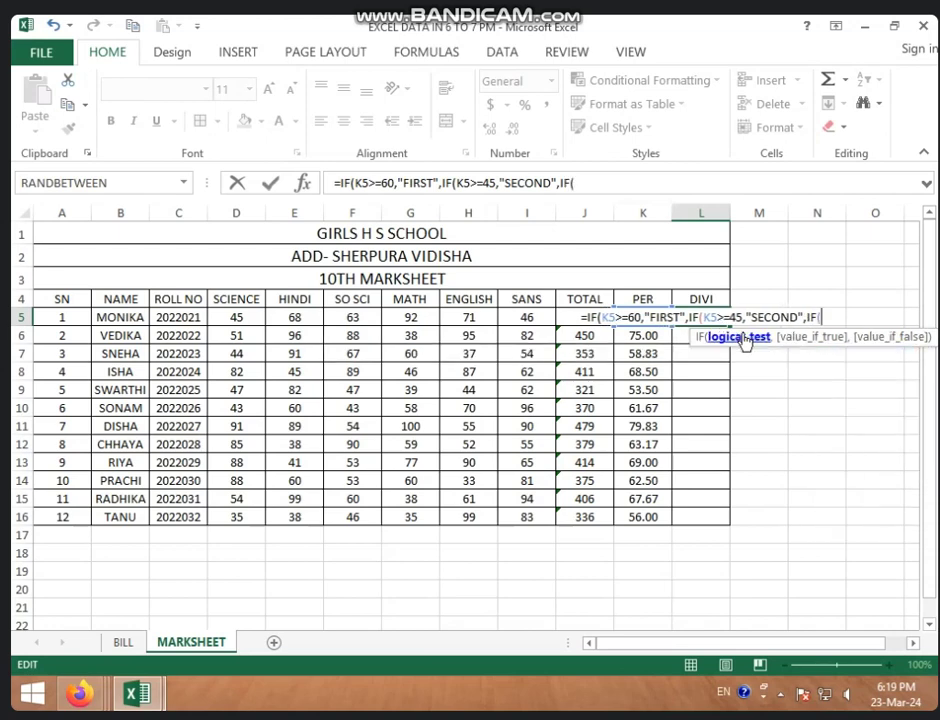
{"action": "type", "text": "K"}
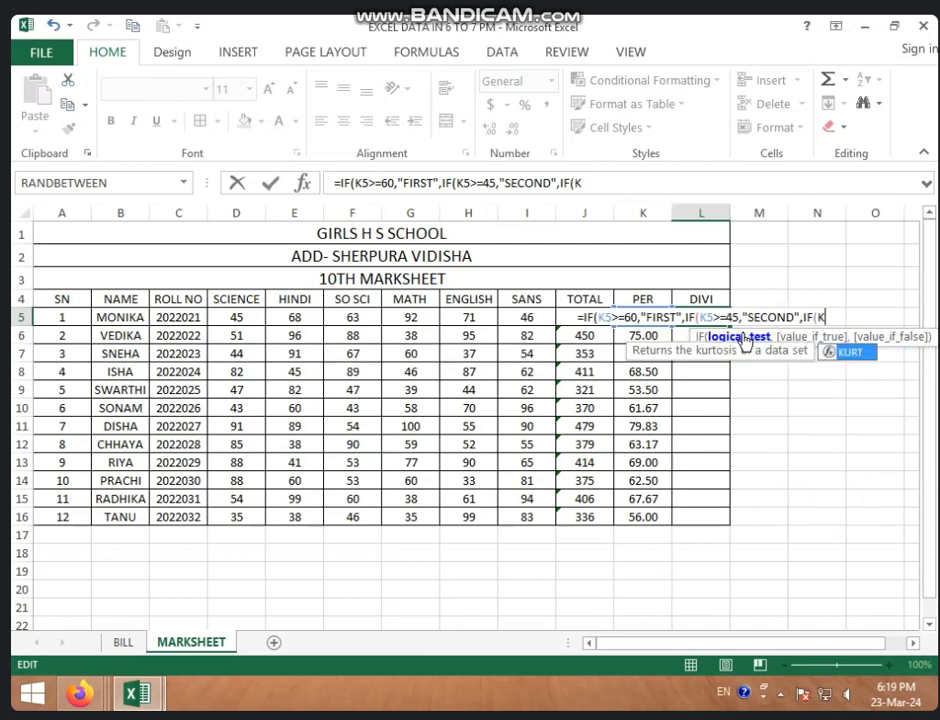
{"action": "type", "text": "5"}
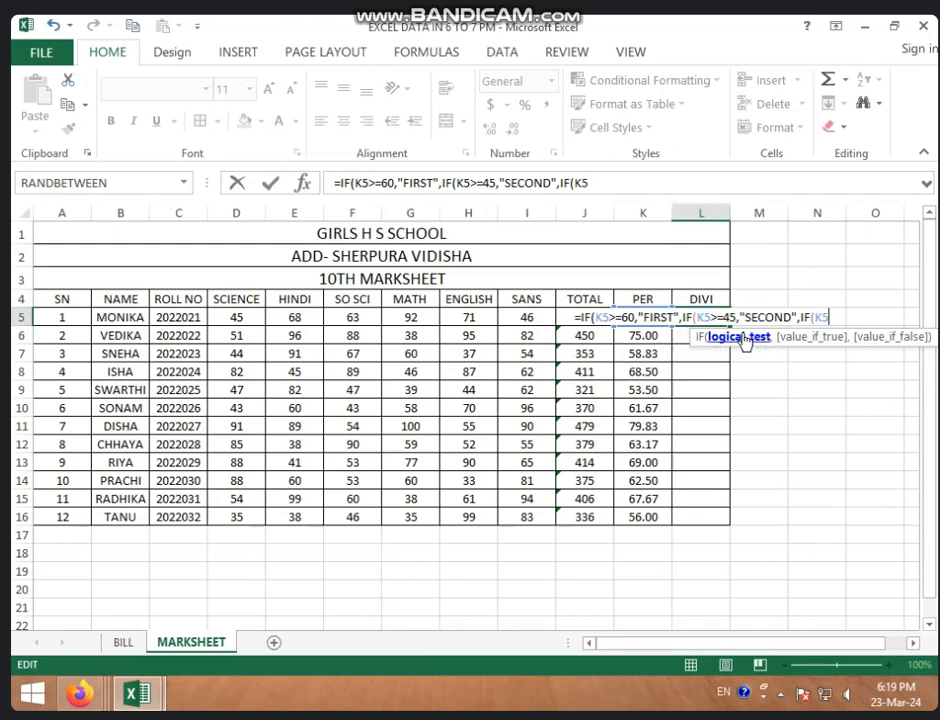
{"action": "type", "text": ">=33"}
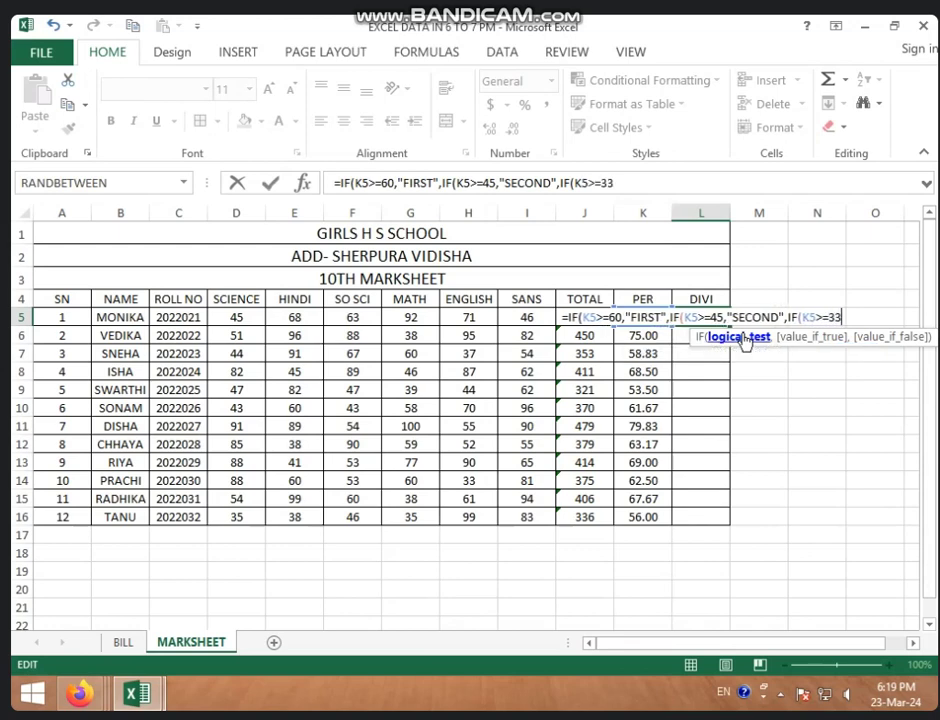
{"action": "type", "text": ","}
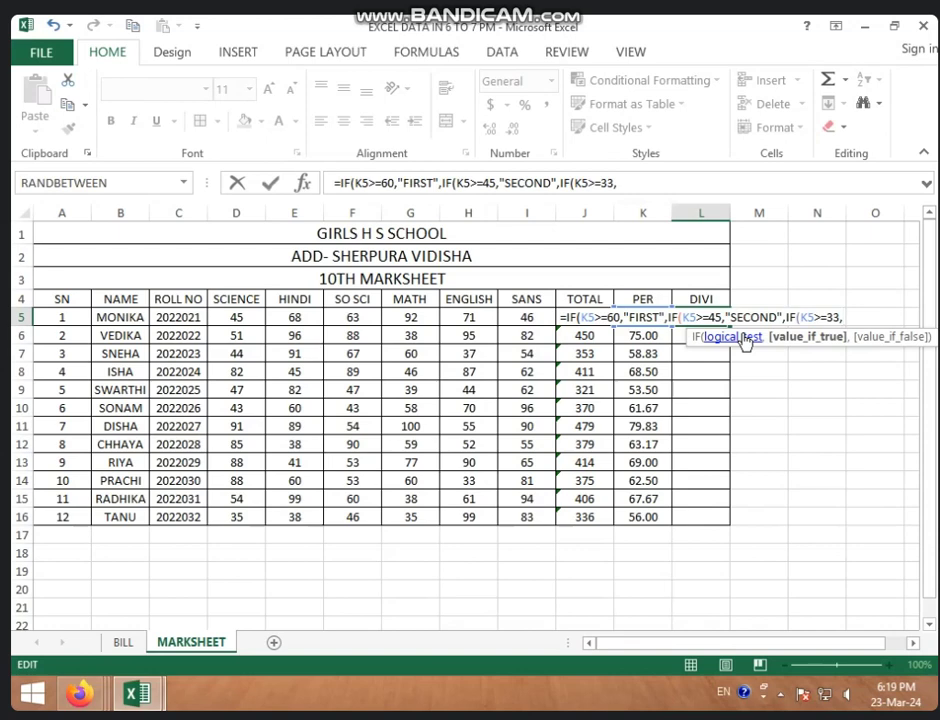
{"action": "type", "text": "\"THIRD"}
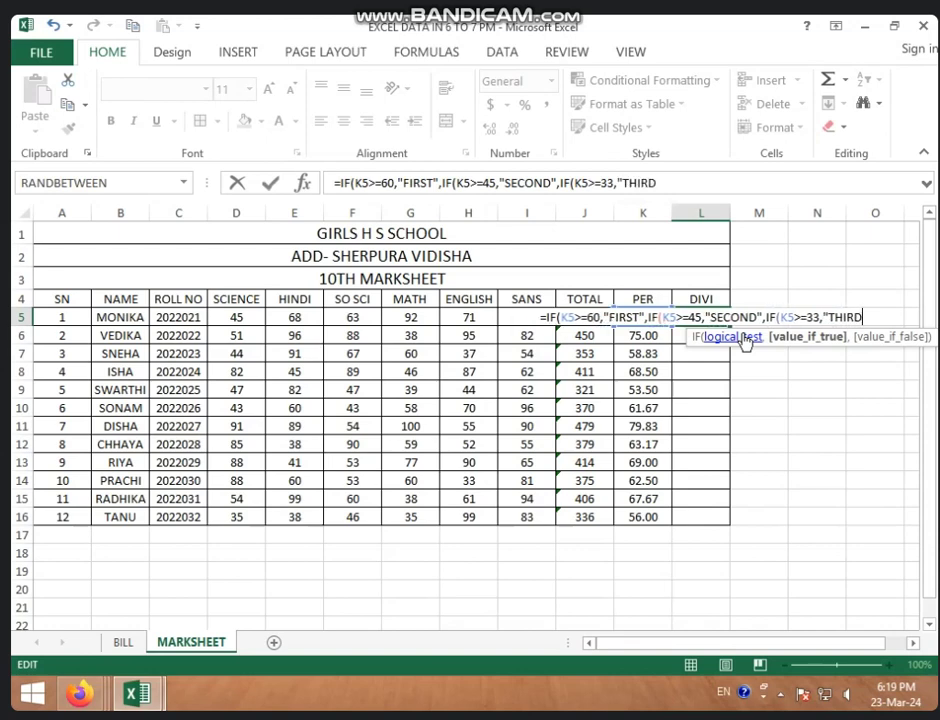
{"action": "type", "text": "\""}
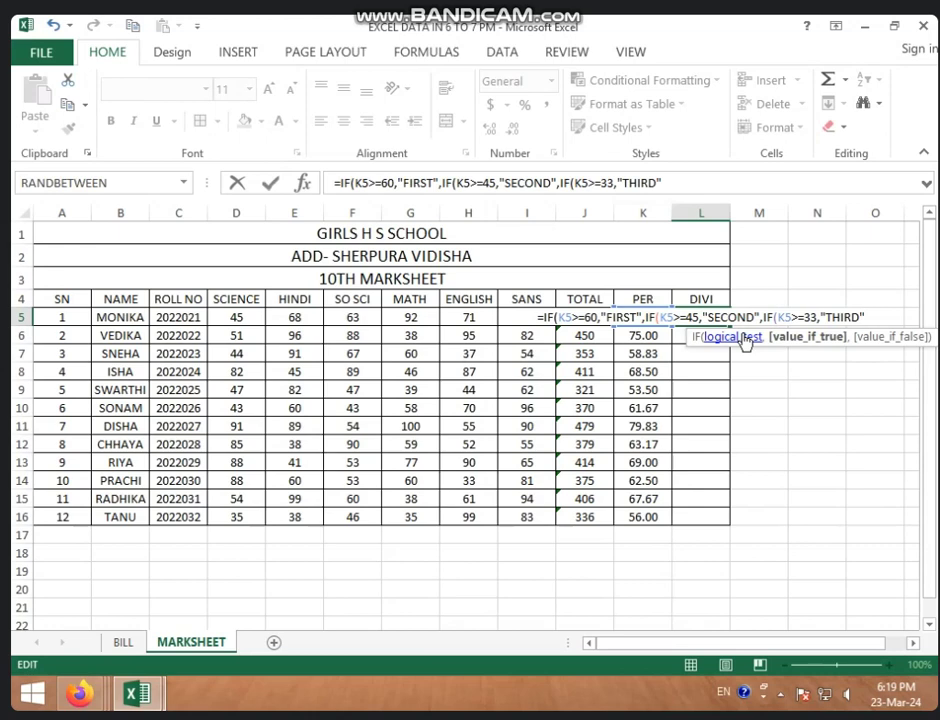
{"action": "type", "text": ","}
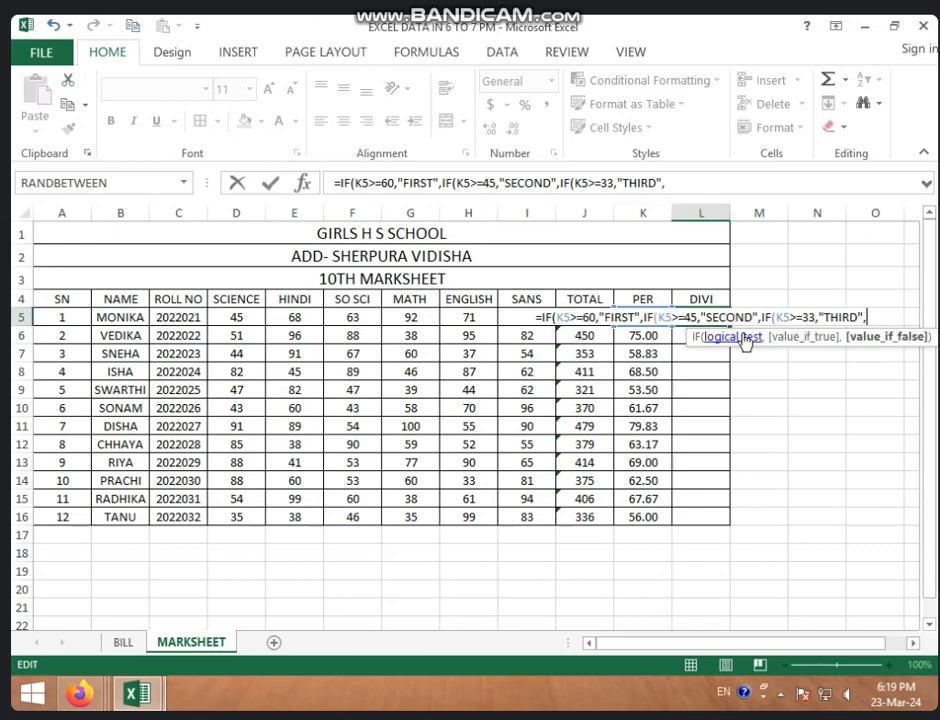
{"action": "type", "text": "\"FA"}
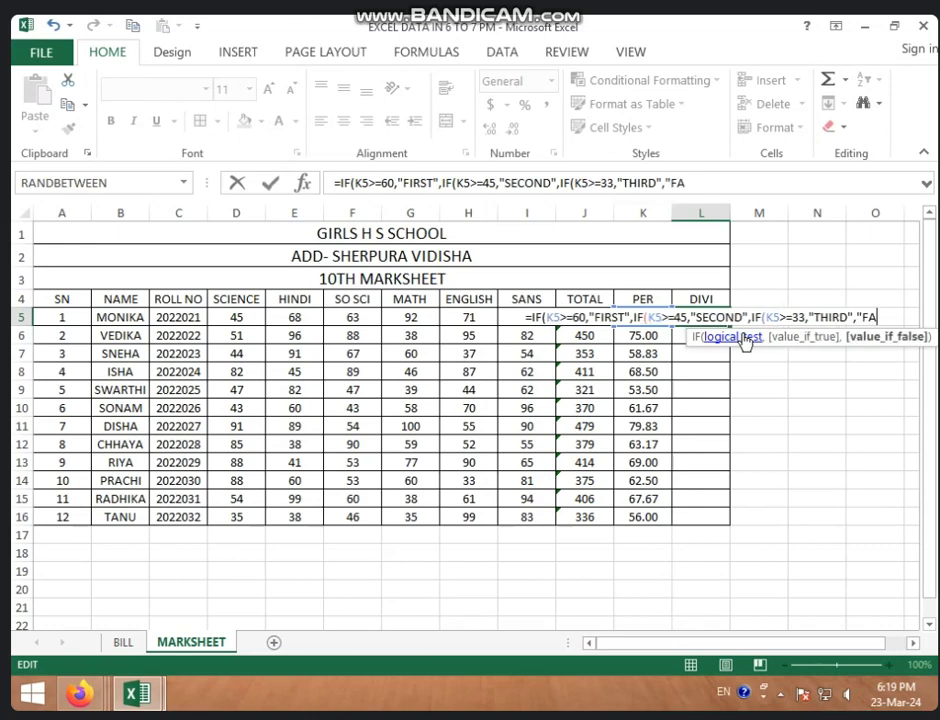
{"action": "type", "text": "IL"}
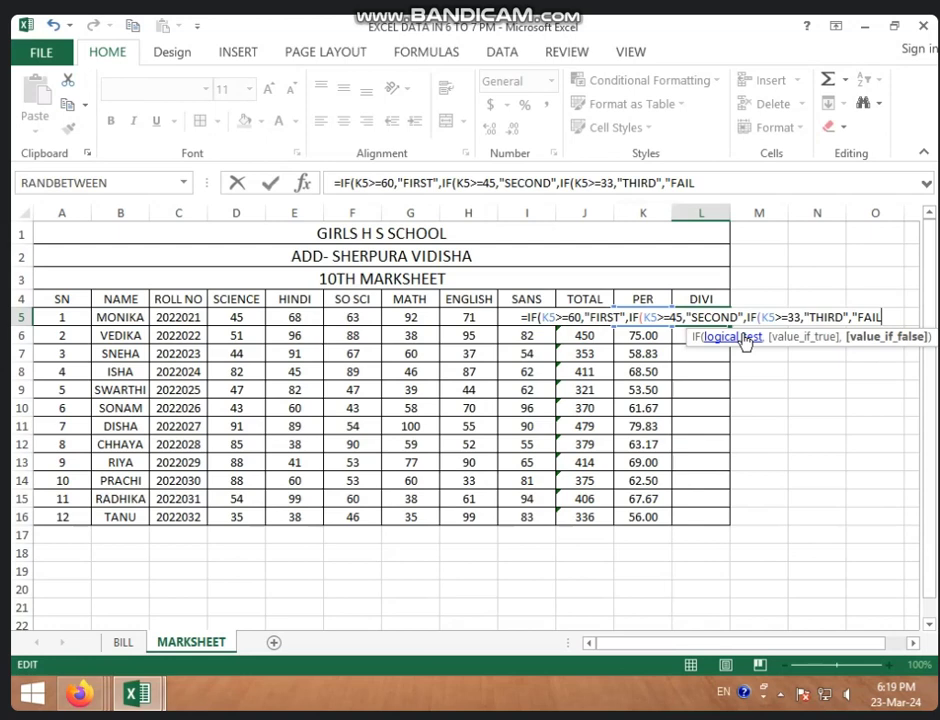
{"action": "type", "text": "\""}
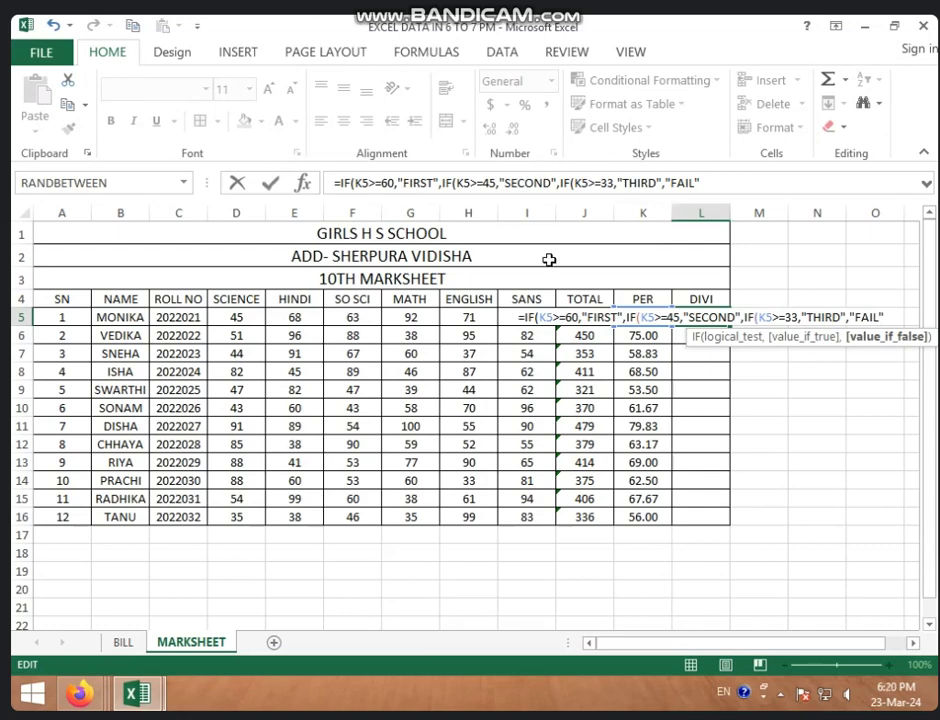
Close and enter the L5 division formula, then fill it down to L16.
{"action": "type", "text": "))"}
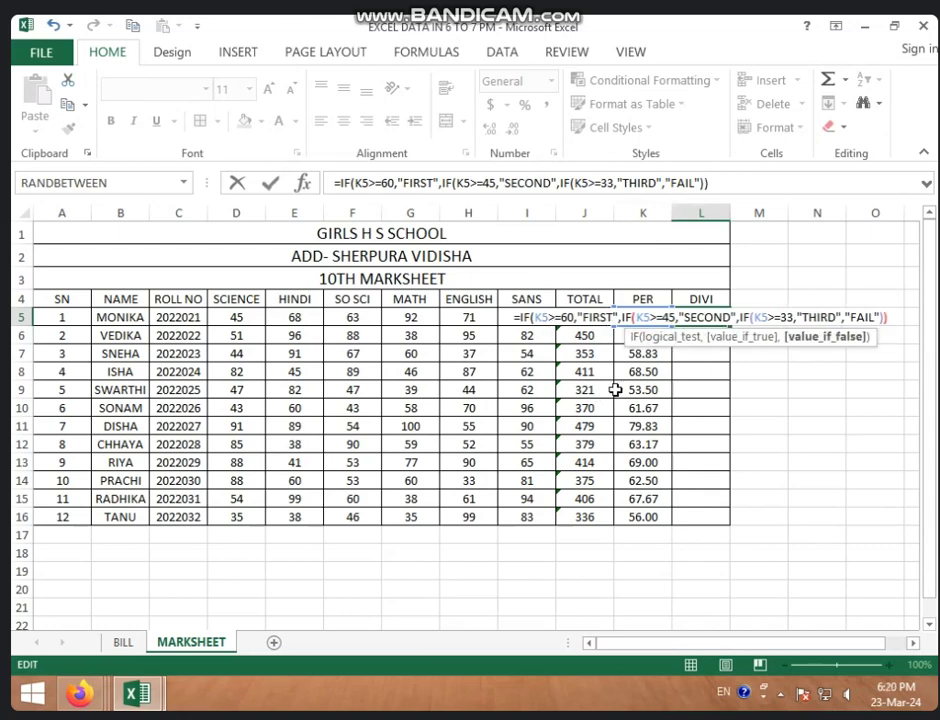
{"action": "key", "text": "Return"}
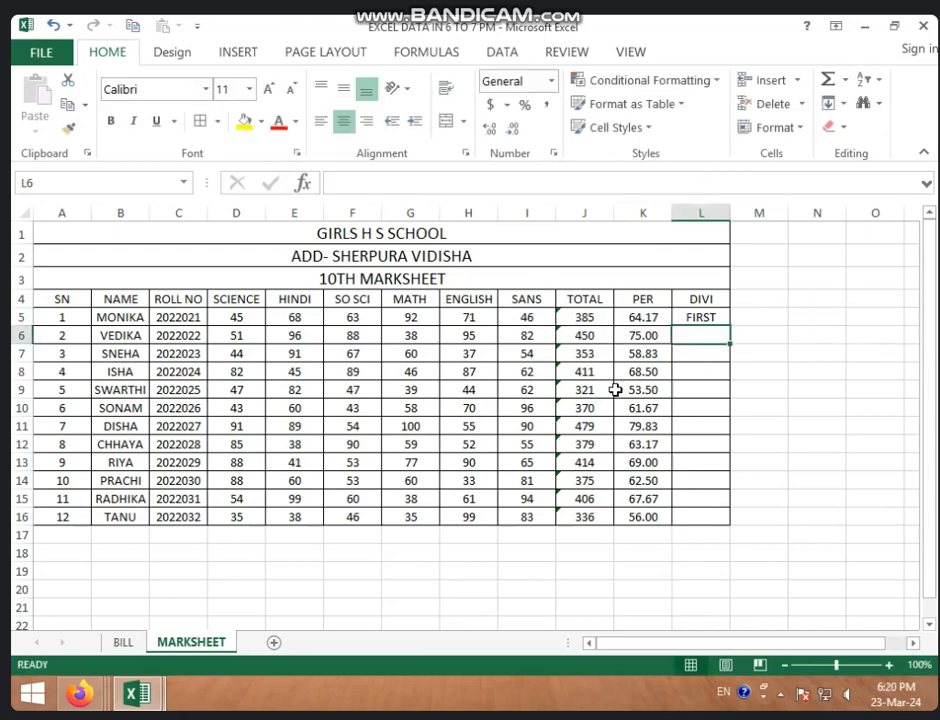
{"action": "left_click", "coordinate": [712, 319]}
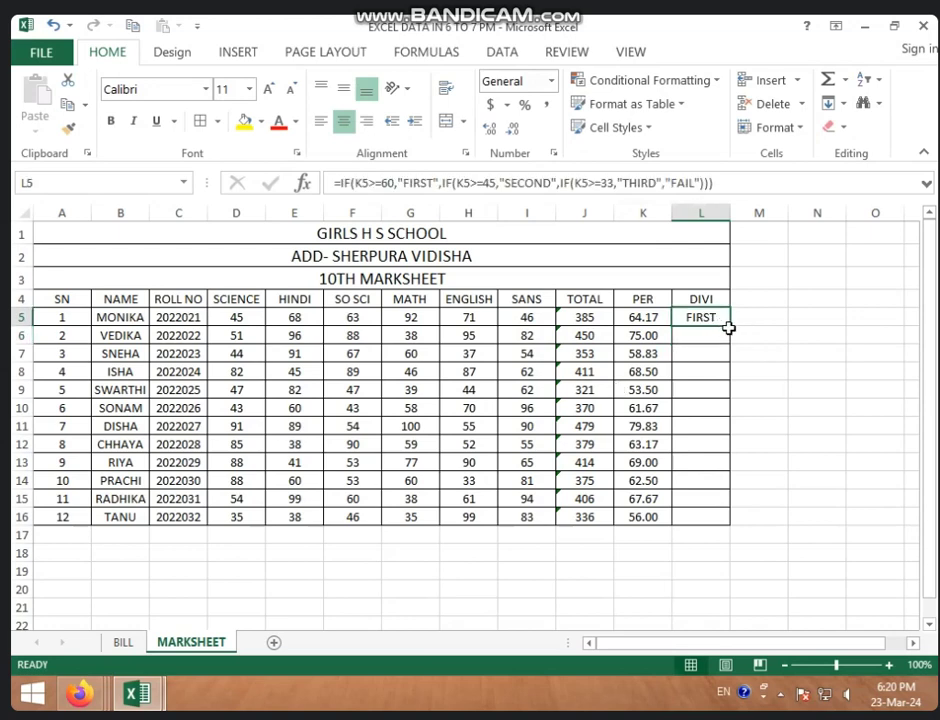
{"action": "left_click_drag", "start_coordinate": [728, 324], "coordinate": [755, 522]}
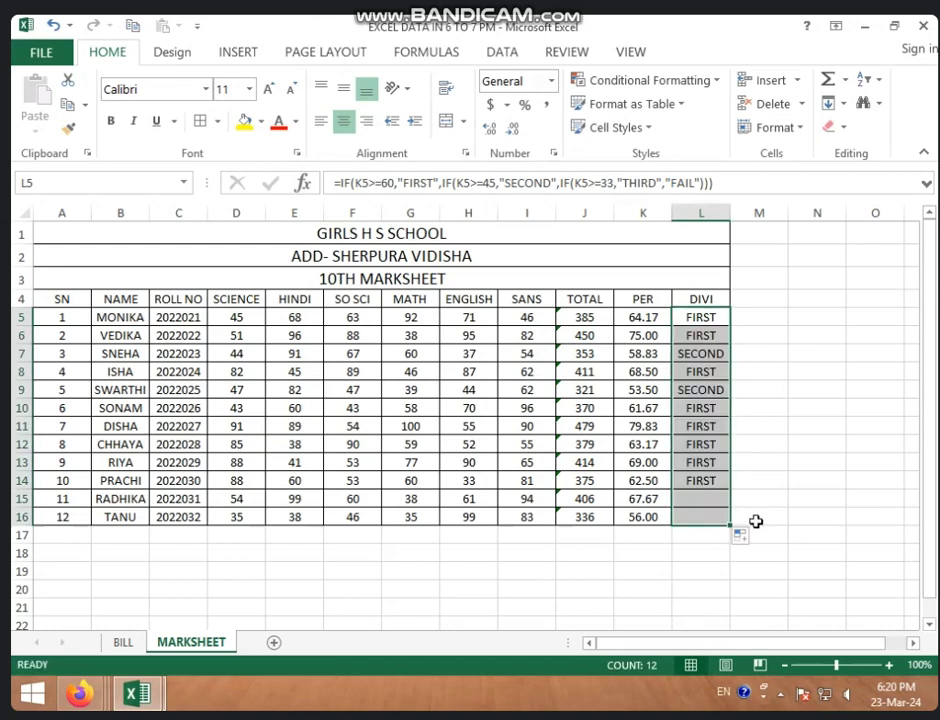
{"action": "left_click", "coordinate": [649, 520]}
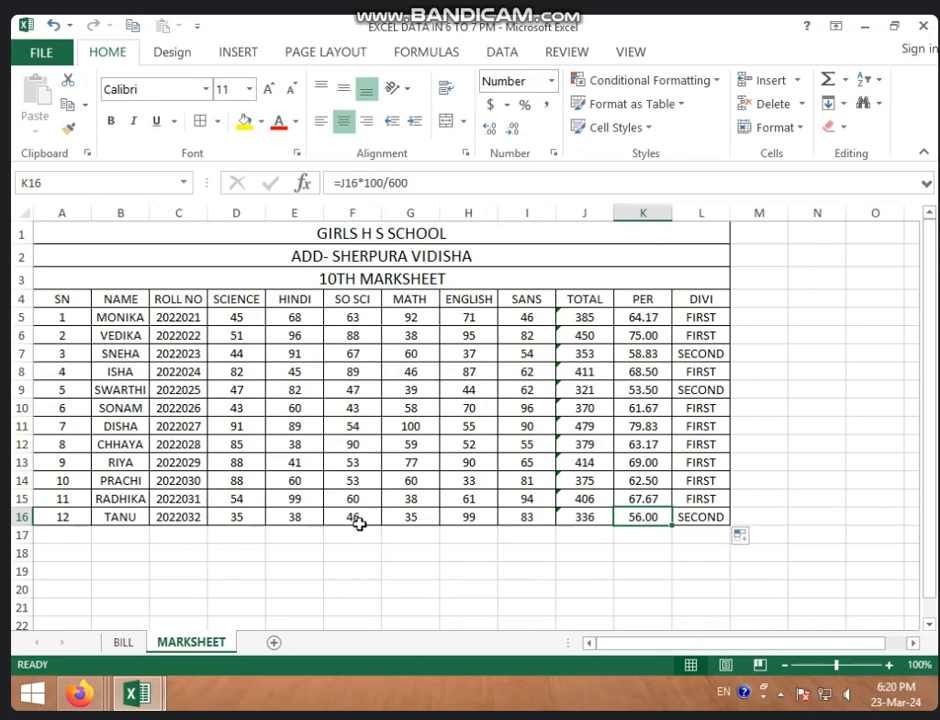
Change TANU's HINDI, ENGLISH and SANS marks to 33.
{"action": "left_click", "coordinate": [317, 514]}
{"action": "type", "text": "33"}
{"action": "left_click", "coordinate": [352, 528]}
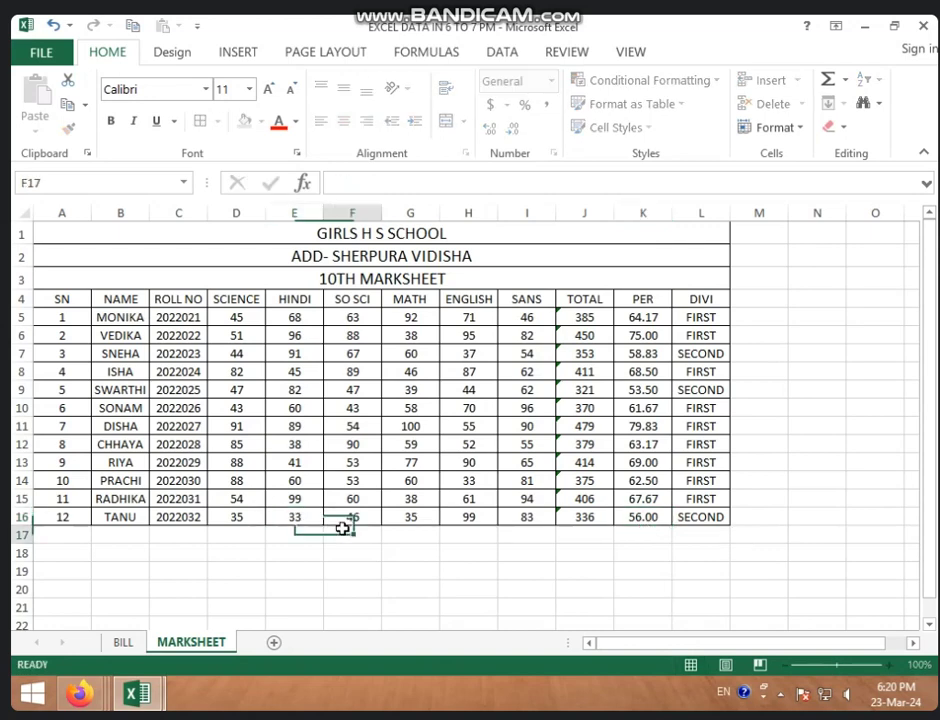
{"action": "left_click", "coordinate": [462, 518]}
{"action": "type", "text": "33"}
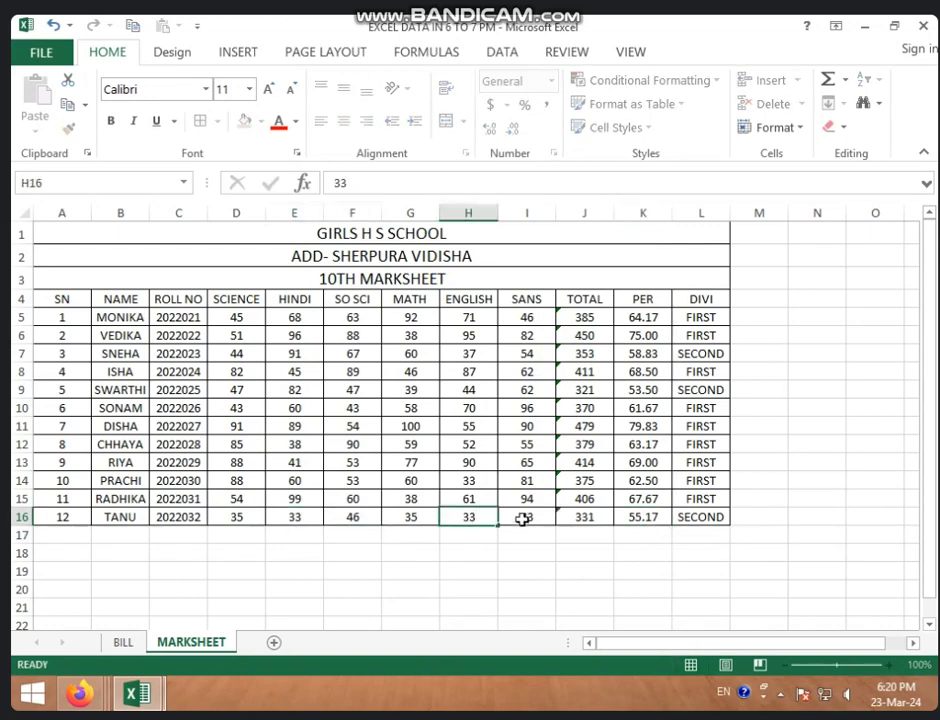
{"action": "left_click", "coordinate": [522, 517]}
{"action": "type", "text": "33"}
{"action": "left_click", "coordinate": [527, 538]}
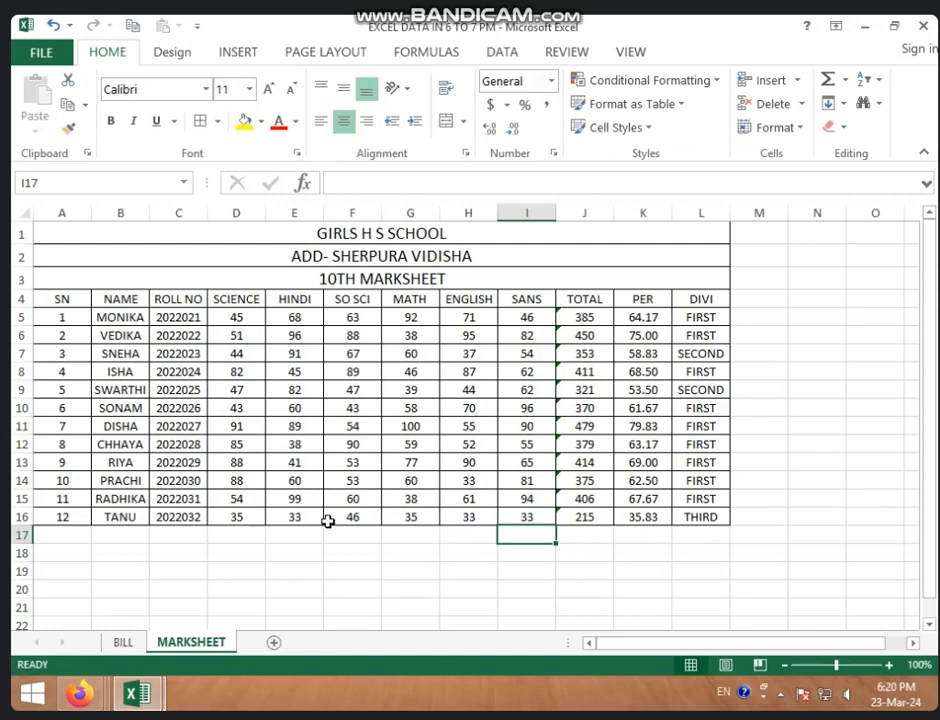
Enter 20 for row 16's HINDI mark, then copy D16's 35 across to I16.
{"action": "left_click", "coordinate": [310, 520]}
{"action": "type", "text": "2"}
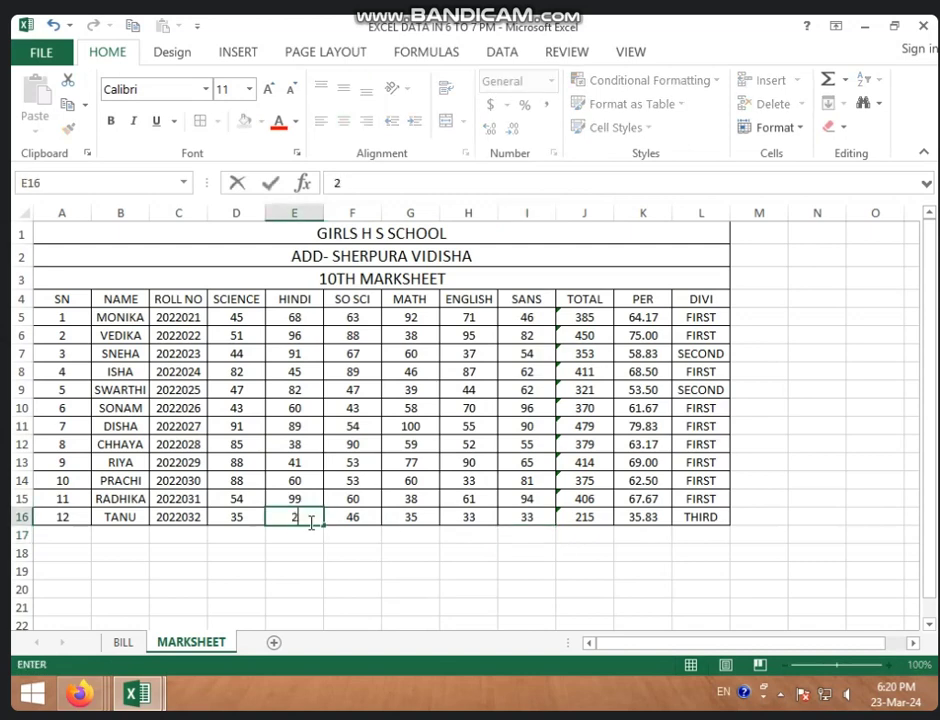
{"action": "type", "text": "0"}
{"action": "left_click", "coordinate": [343, 527]}
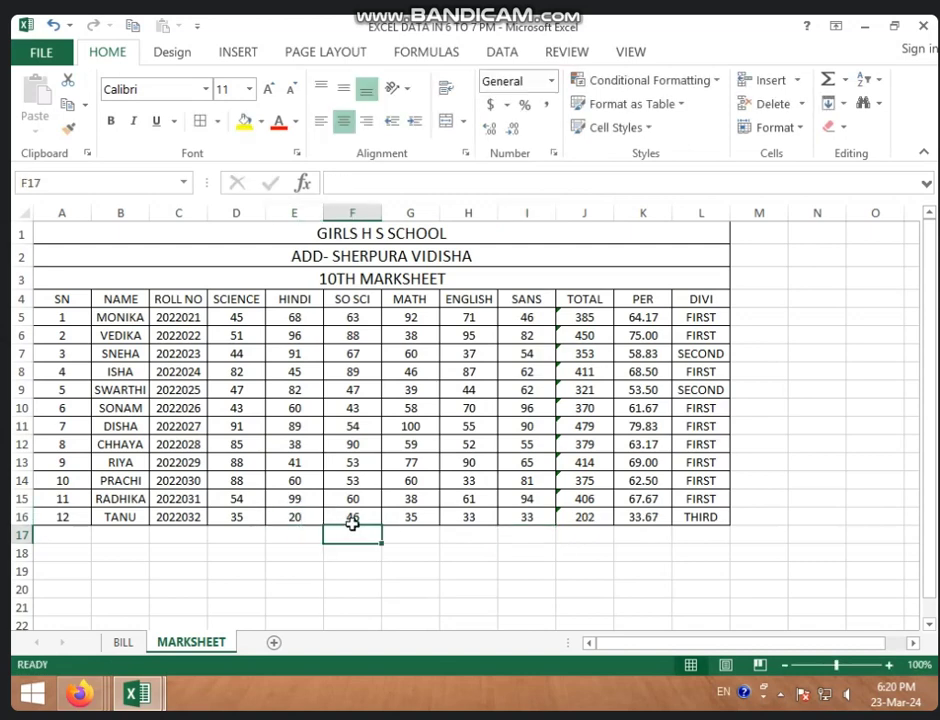
{"action": "left_click", "coordinate": [352, 520]}
{"action": "type", "text": "20"}
{"action": "left_click", "coordinate": [401, 530]}
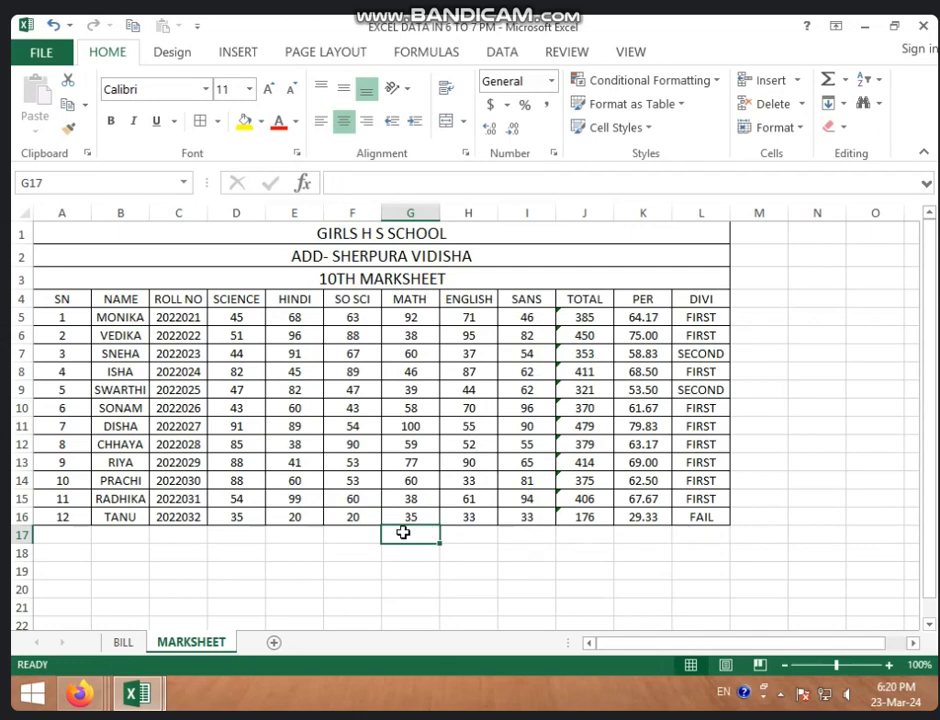
{"action": "left_click", "coordinate": [240, 517]}
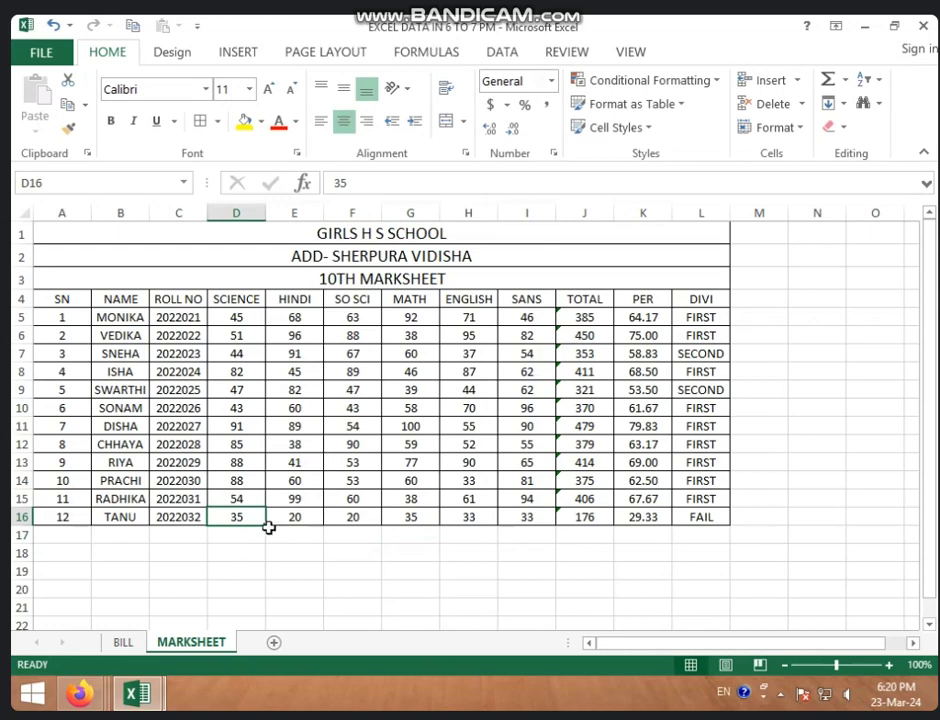
{"action": "left_click_drag", "start_coordinate": [266, 524], "coordinate": [549, 552]}
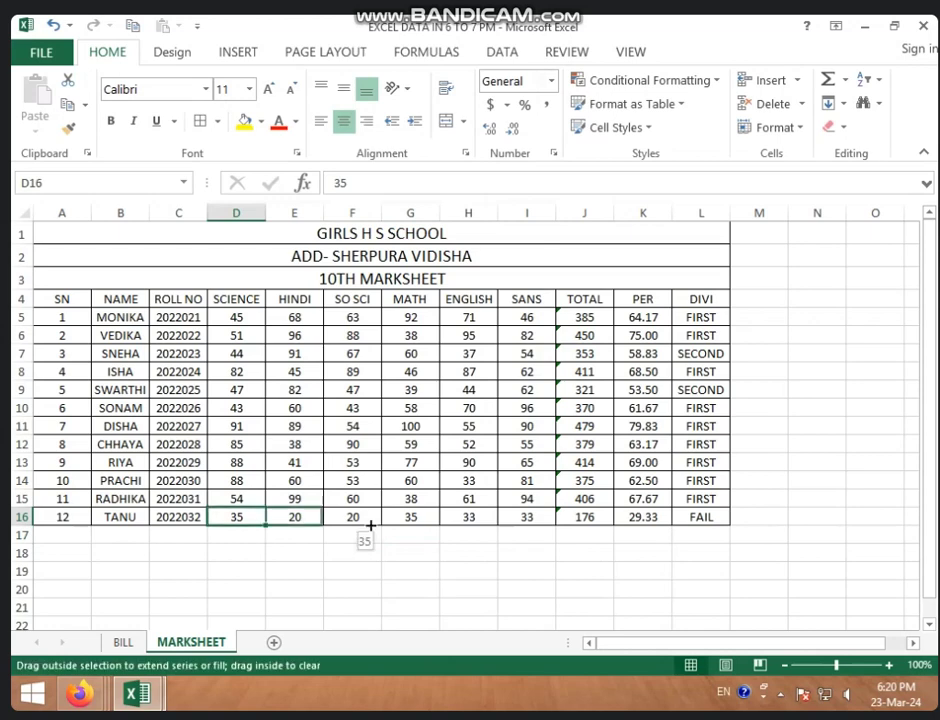
{"action": "left_click", "coordinate": [548, 554]}
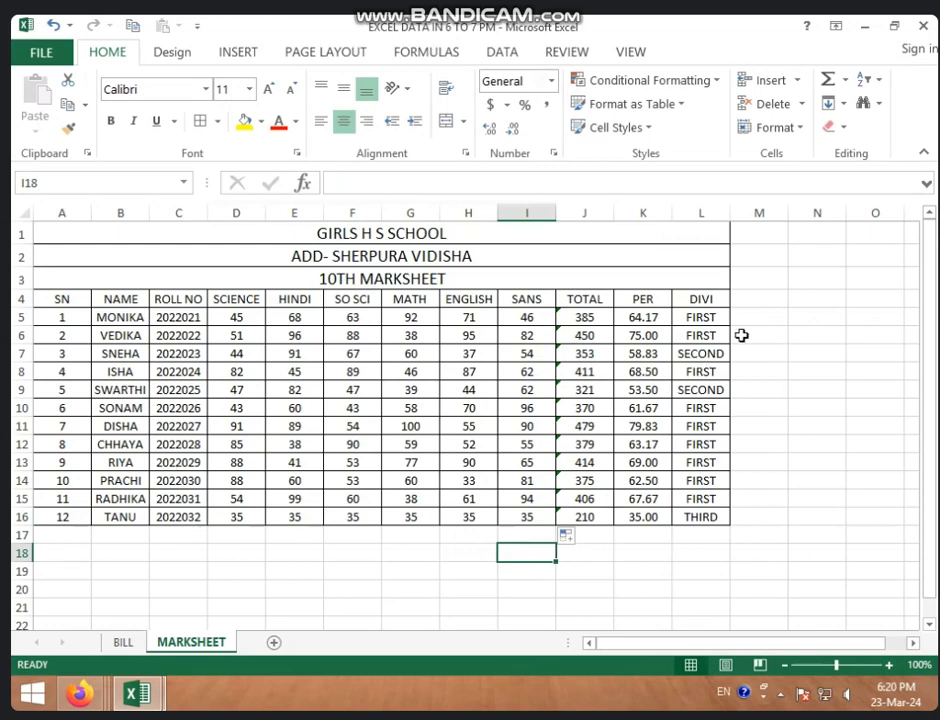
{"action": "left_click", "coordinate": [762, 305]}
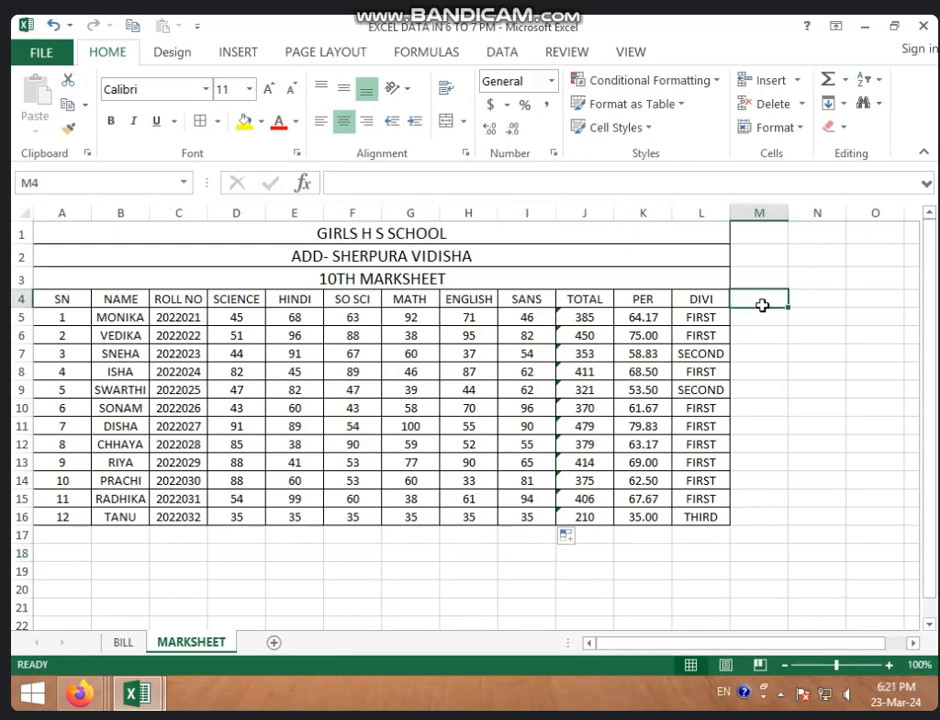
Enter the heading GRADE in M4 beside DIVI.
{"action": "type", "text": "GRADE"}
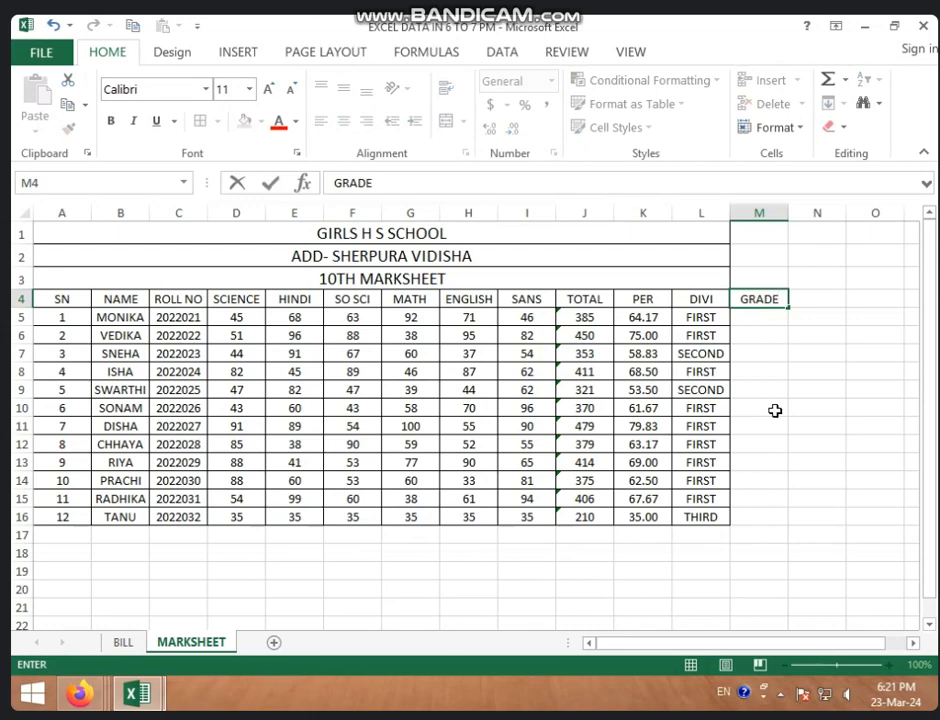
{"action": "left_click", "coordinate": [779, 367]}
{"action": "left_click", "coordinate": [775, 316]}
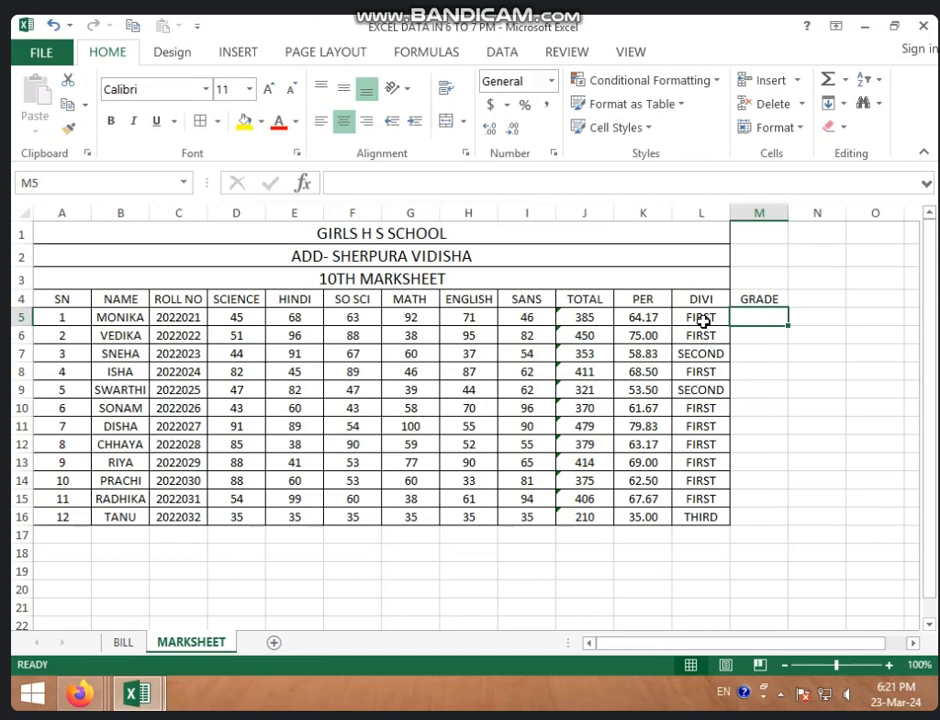
Enter =IF(K5>=60,"A",IF(K5>=45,"B",IF(K5>=33,"C","FAIL"))) in M5, giving grade A.
{"action": "type", "text": "=IF"}
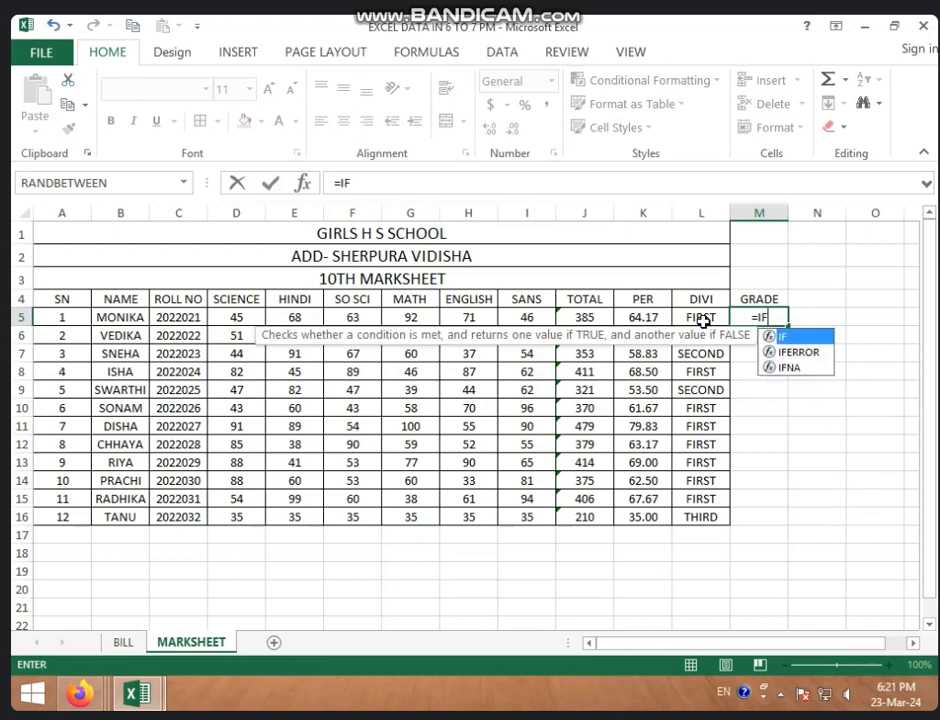
{"action": "type", "text": "("}
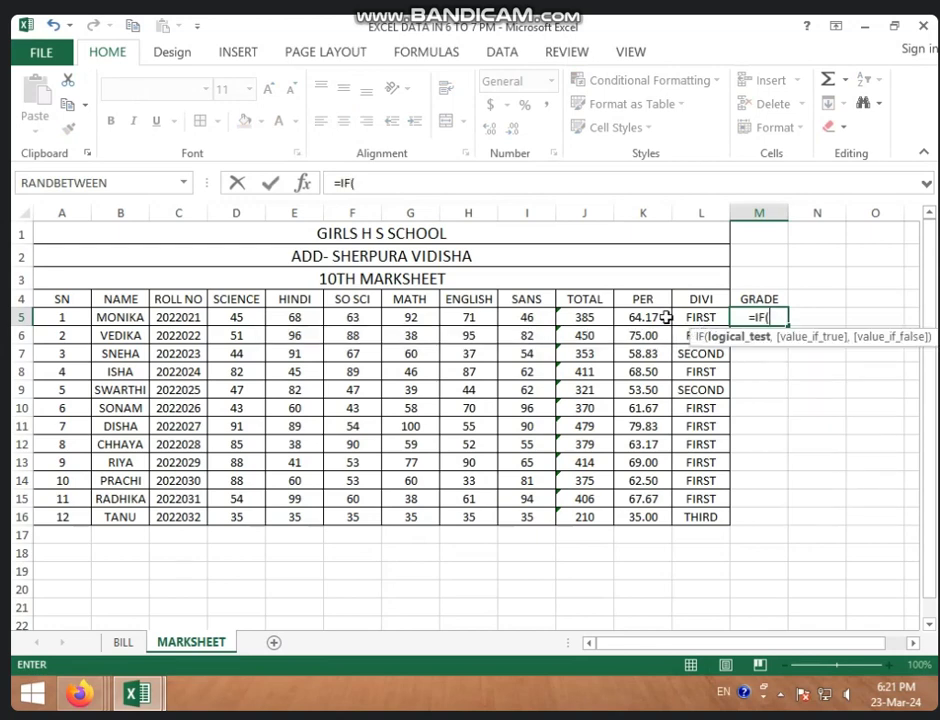
{"action": "left_click", "coordinate": [666, 317]}
{"action": "type", "text": ">"}
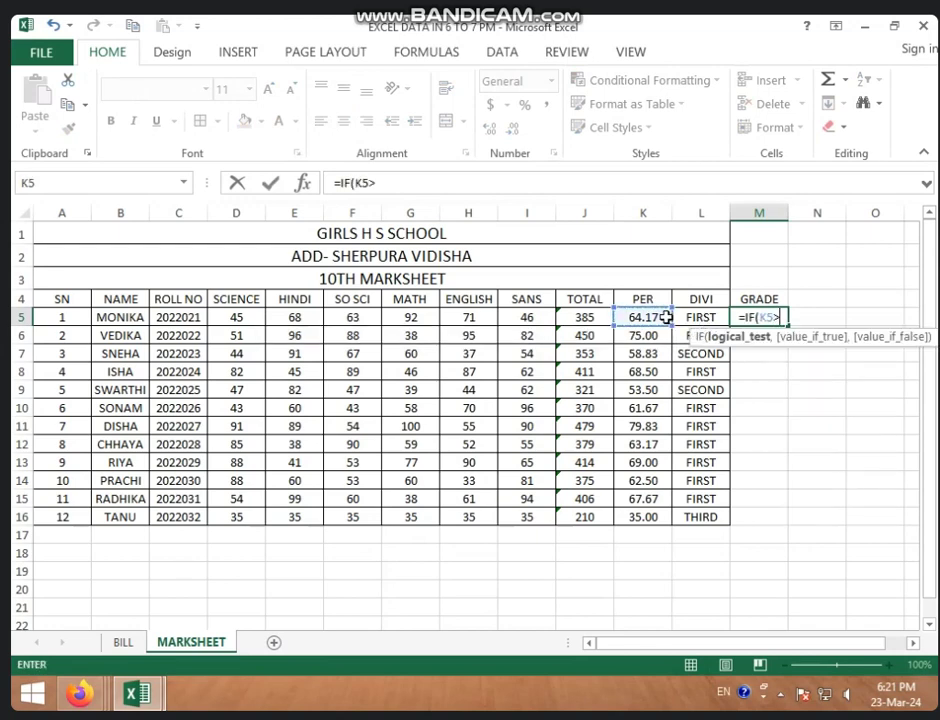
{"action": "type", "text": "=60"}
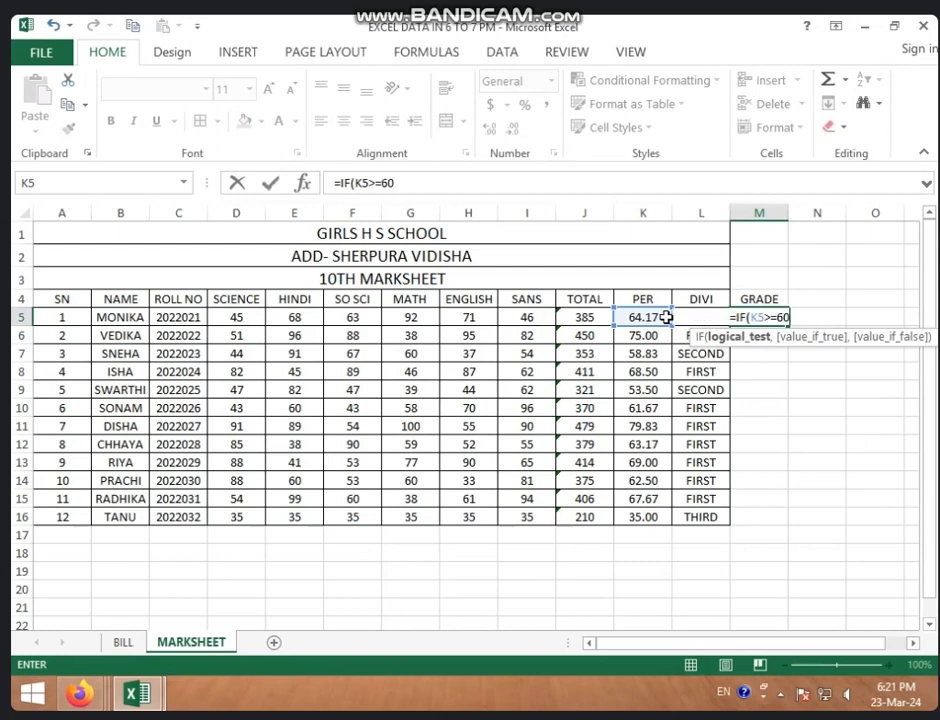
{"action": "type", "text": ",\""}
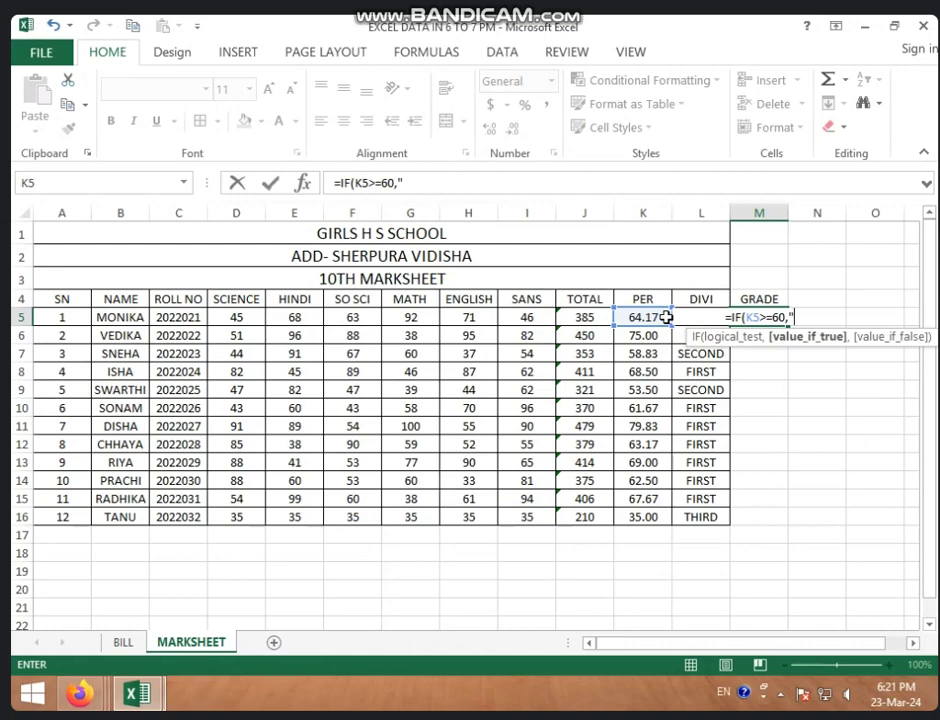
{"action": "type", "text": "A"}
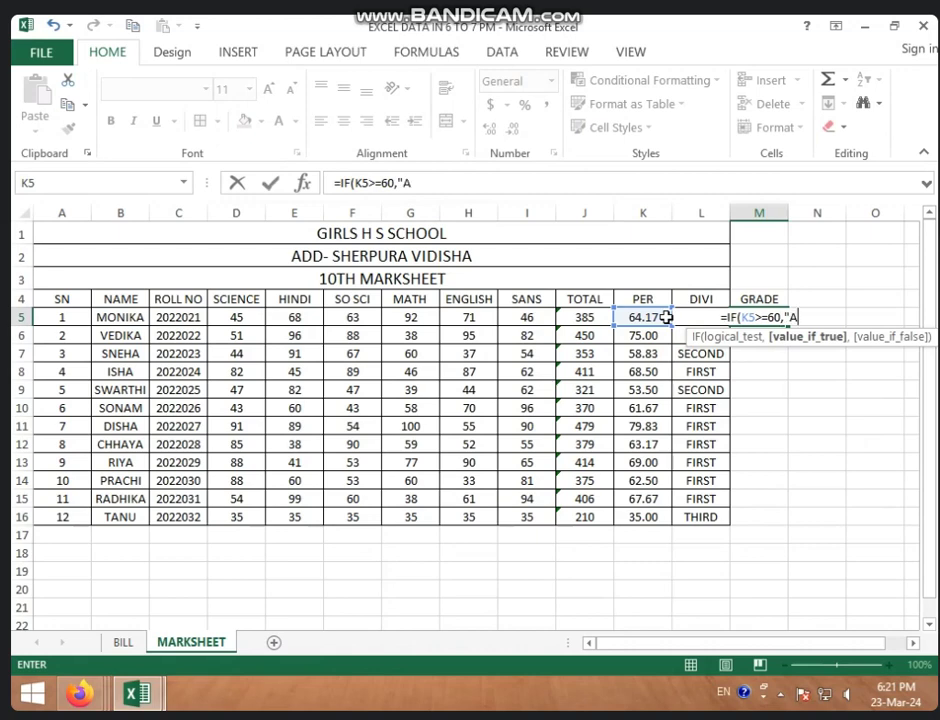
{"action": "type", "text": "\""}
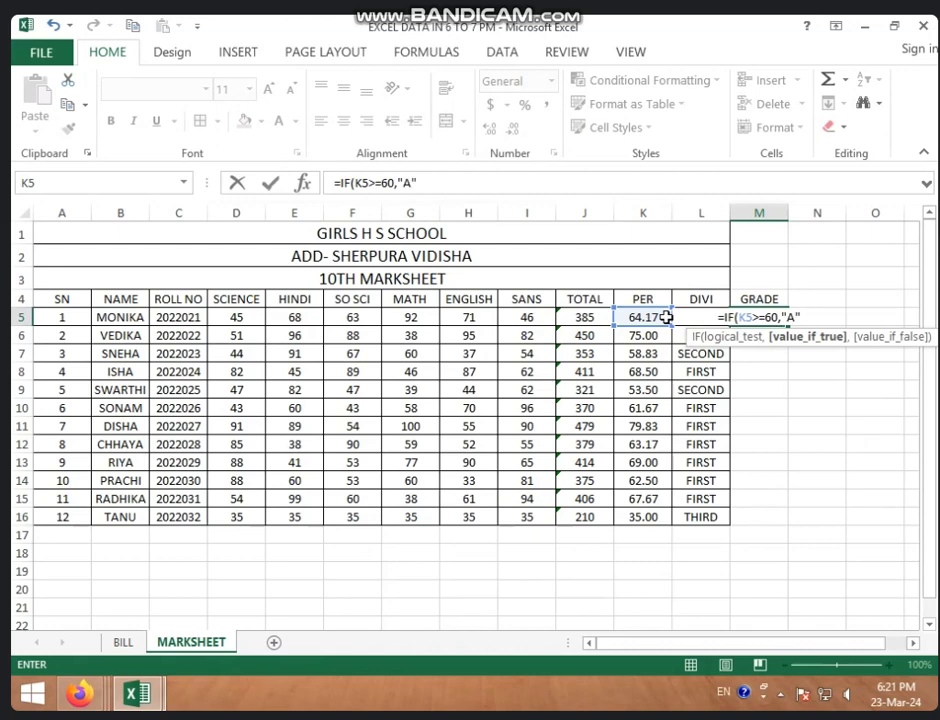
{"action": "type", "text": ",I"}
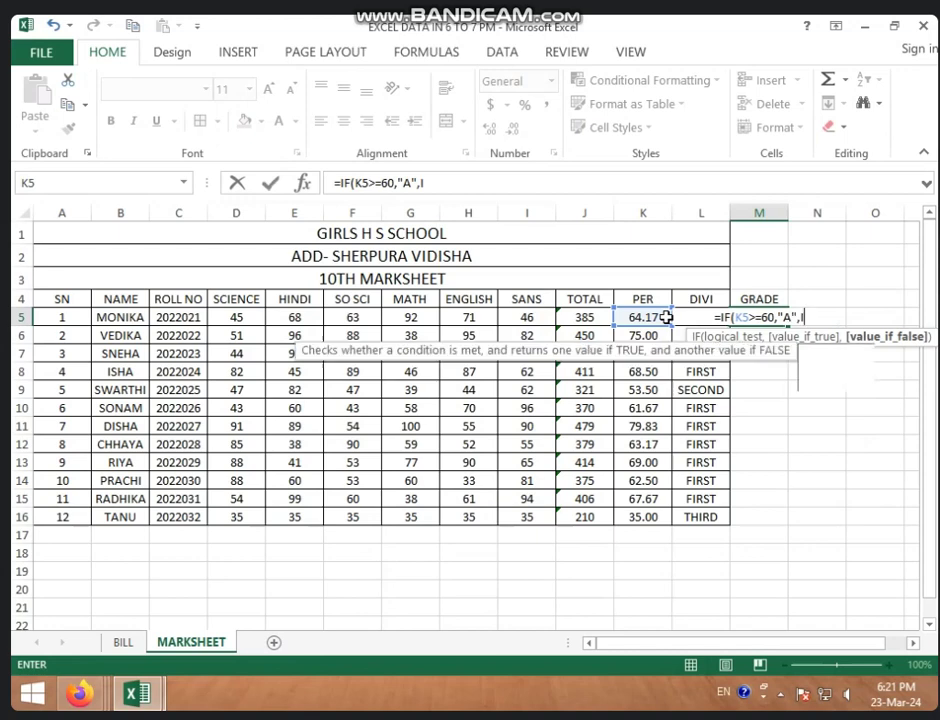
{"action": "type", "text": "F("}
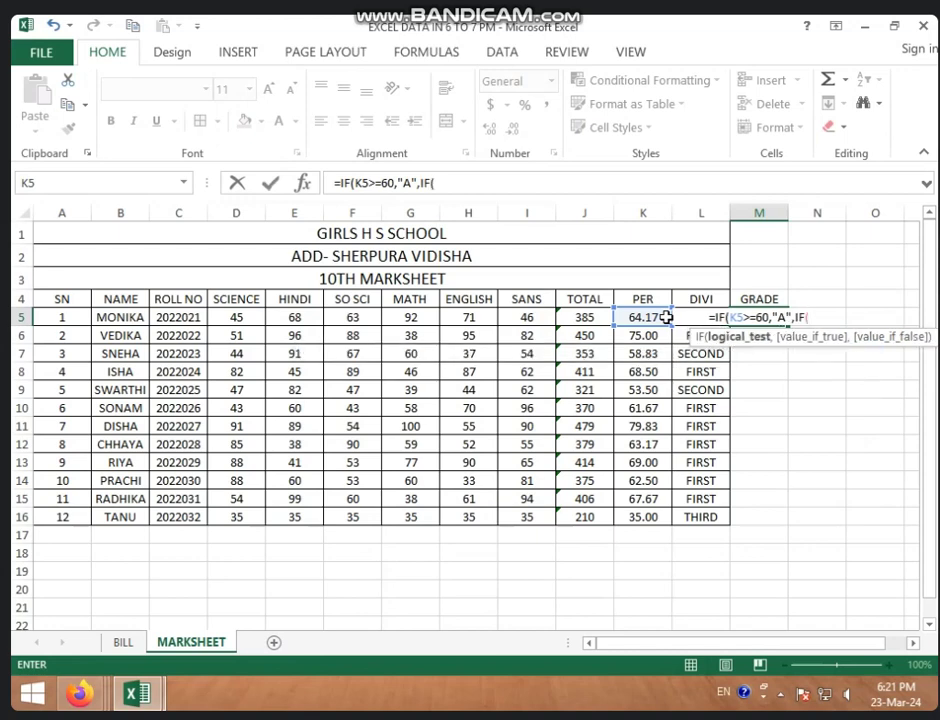
{"action": "left_click", "coordinate": [665, 317]}
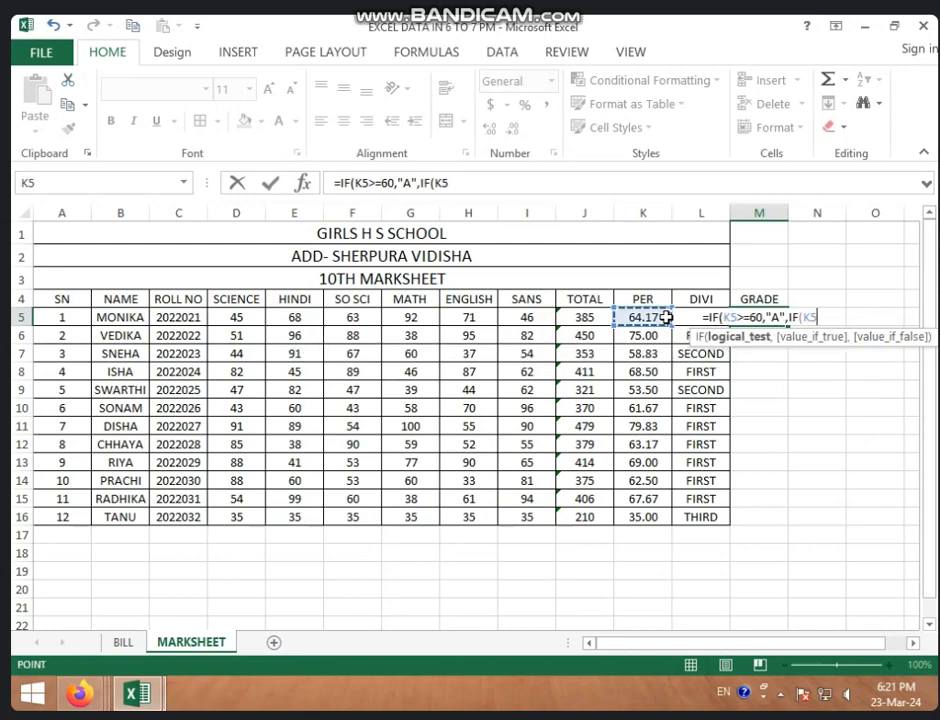
{"action": "type", "text": "?="}
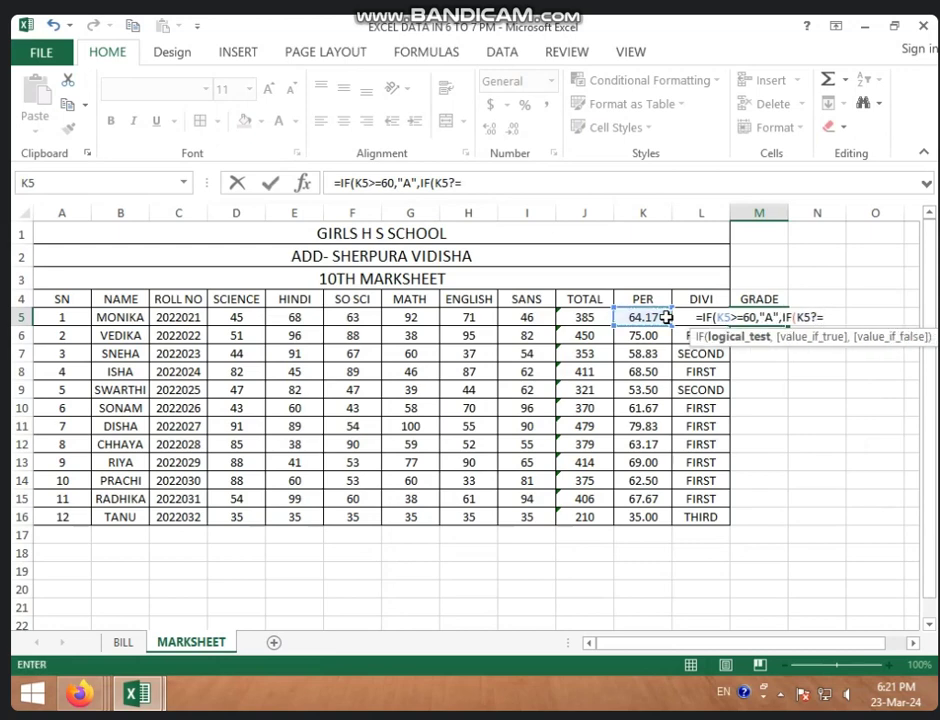
{"action": "key", "text": "BackSpace"}
{"action": "key", "text": "BackSpace"}
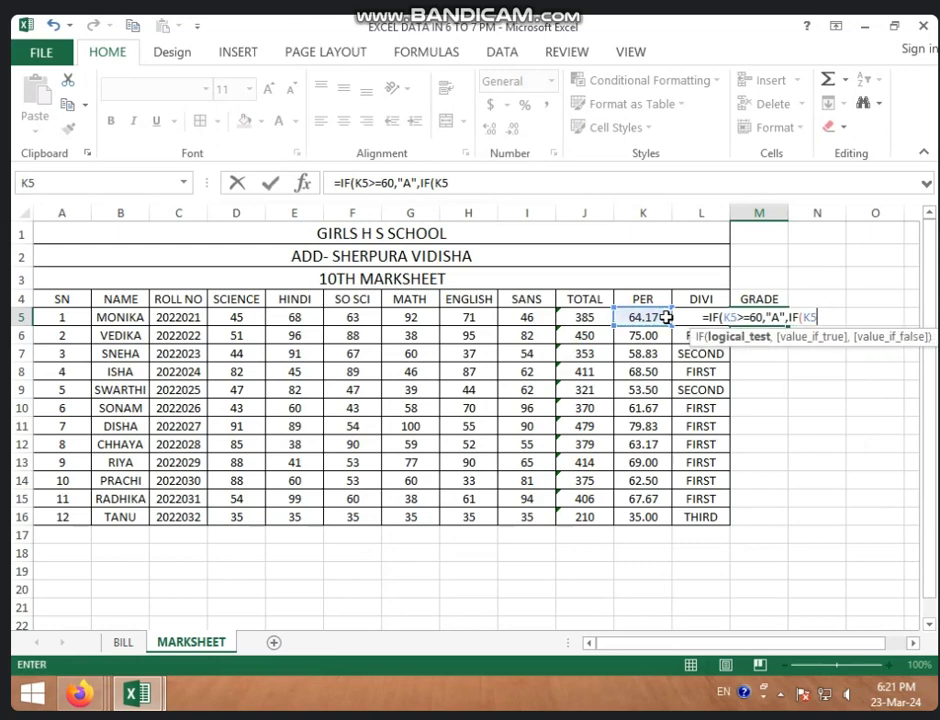
{"action": "type", "text": ">"}
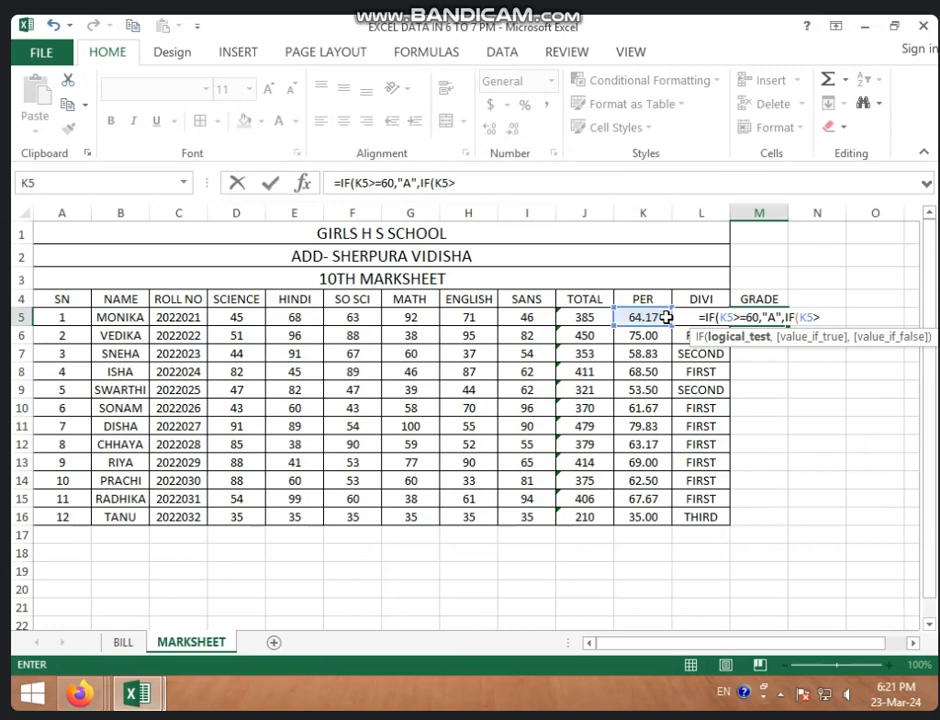
{"action": "type", "text": "=45"}
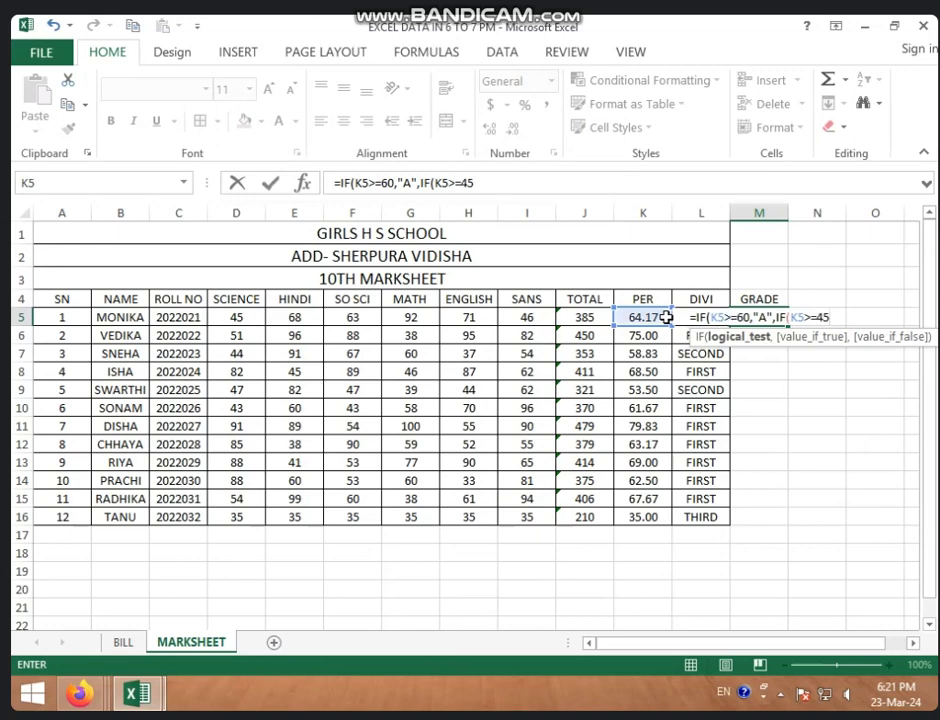
{"action": "type", "text": ",\""}
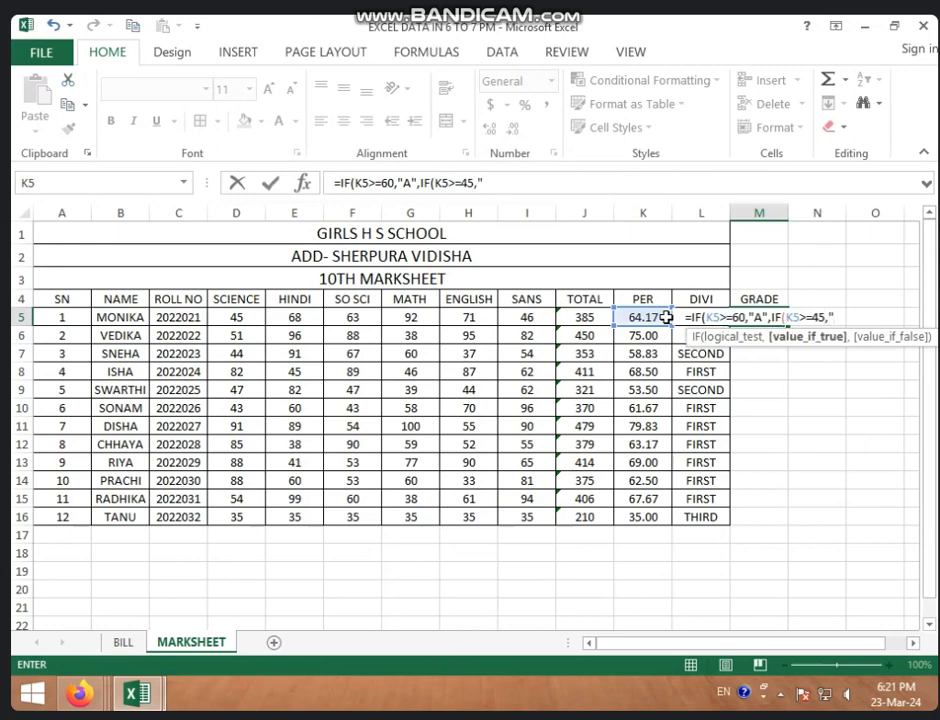
{"action": "type", "text": "B"}
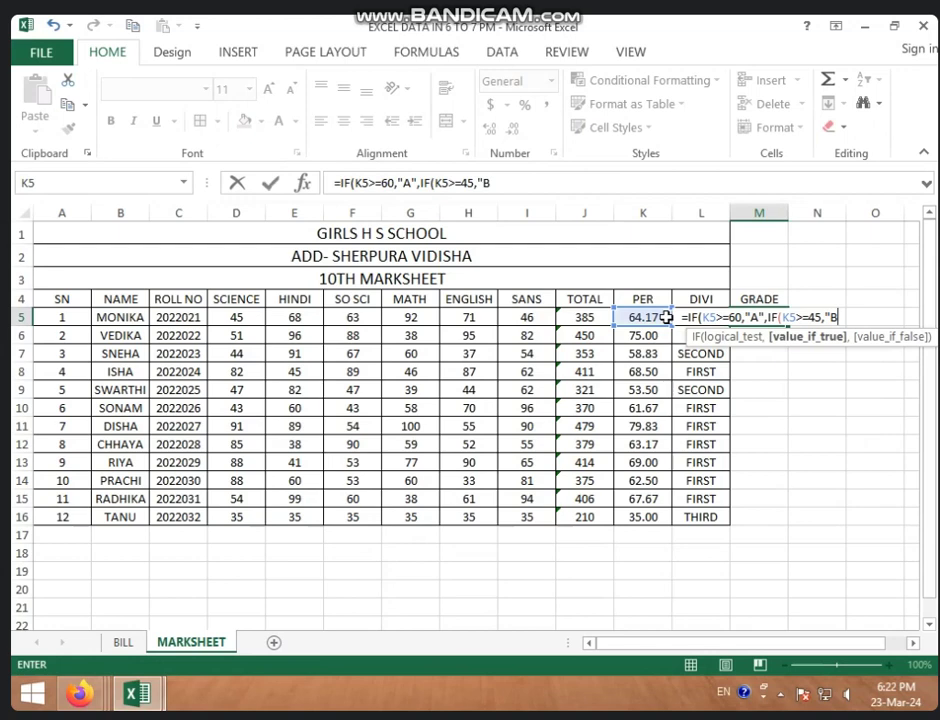
{"action": "type", "text": "\","}
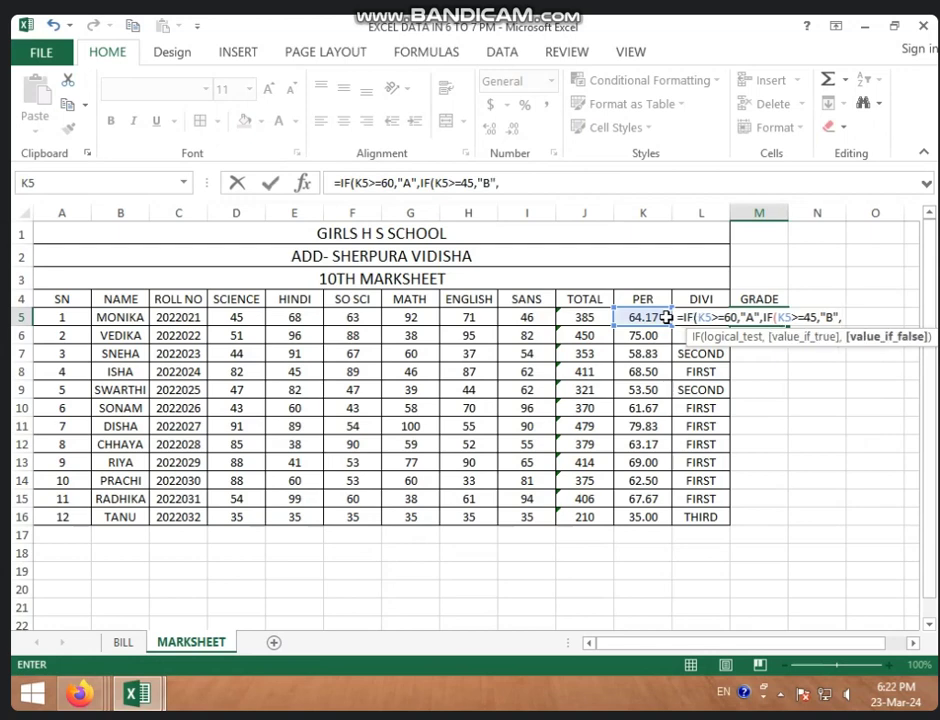
{"action": "type", "text": "IF("}
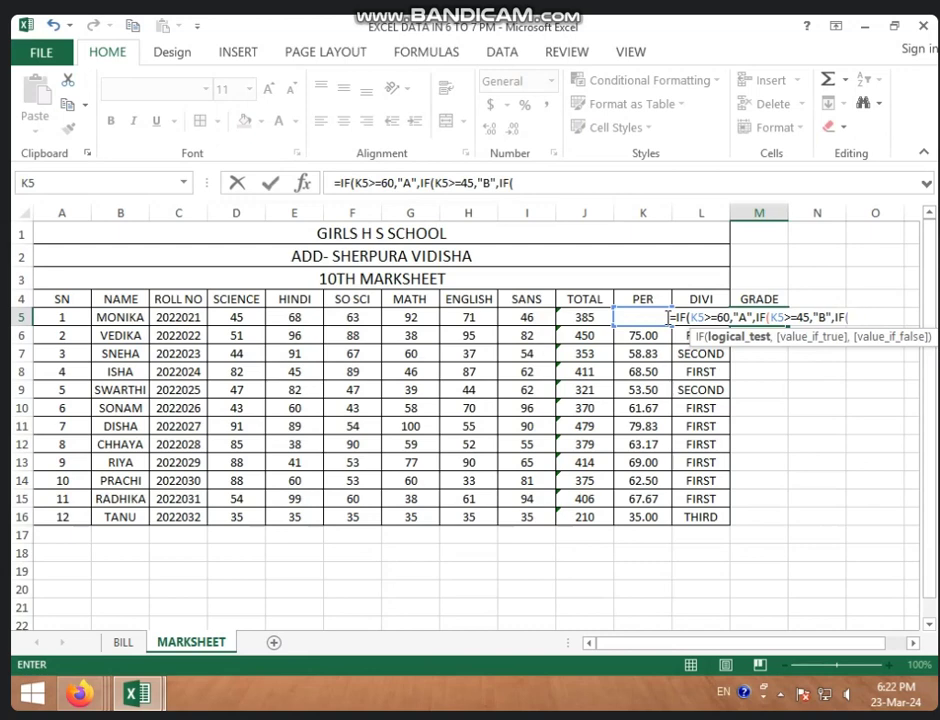
{"action": "type", "text": "K"}
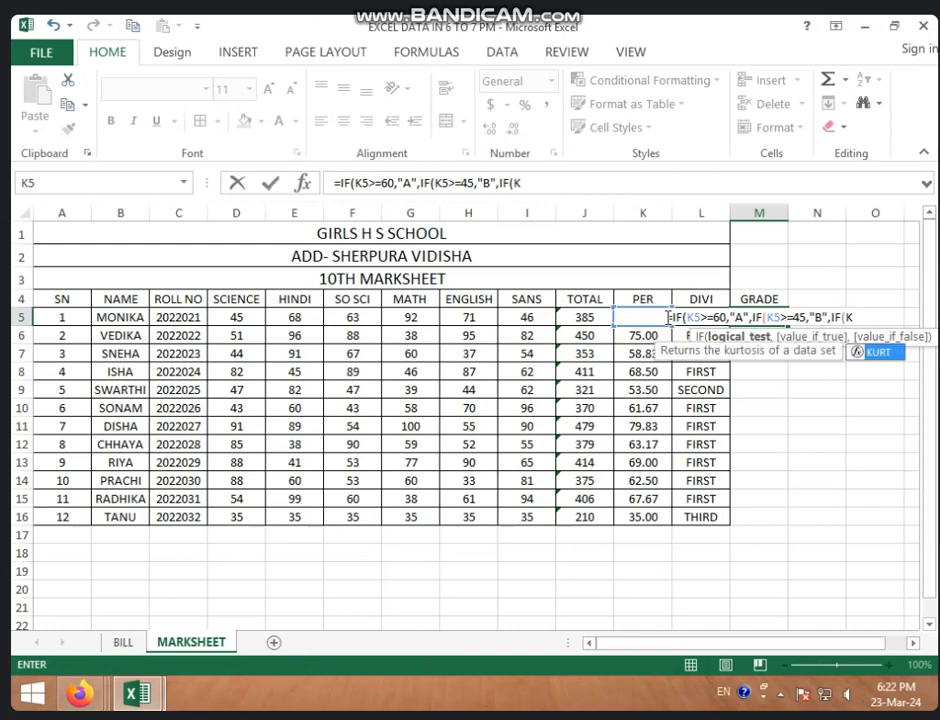
{"action": "type", "text": "5"}
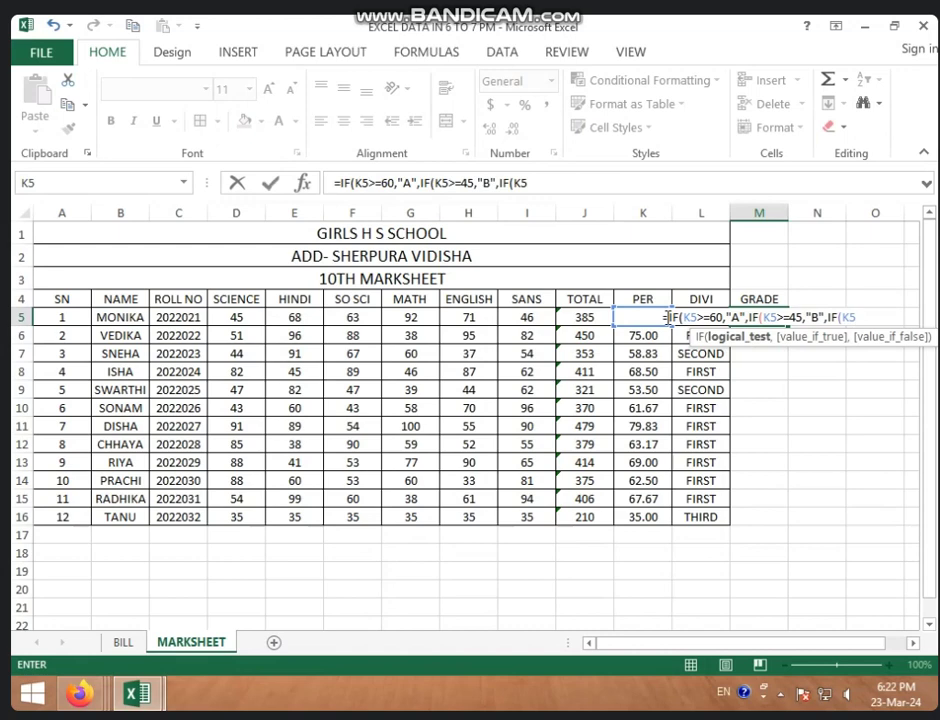
{"action": "type", "text": ">=3"}
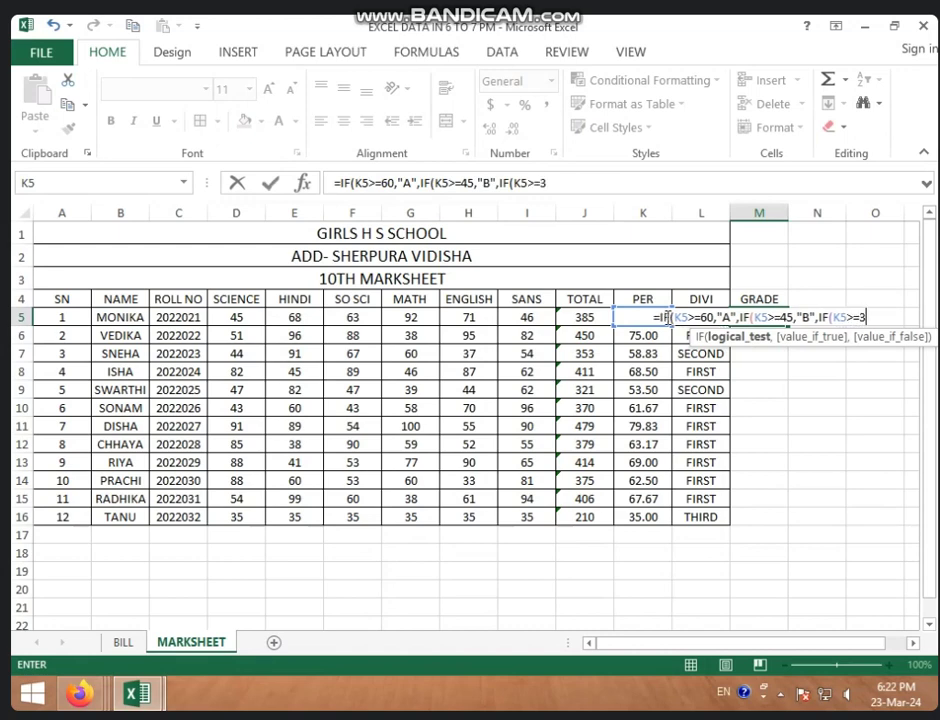
{"action": "type", "text": "3,"}
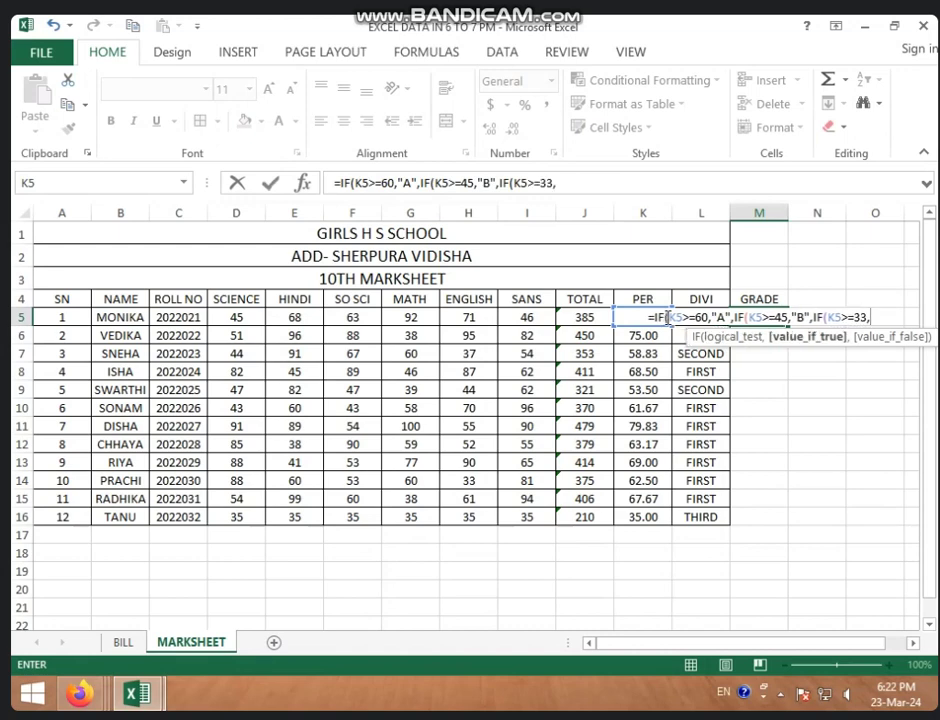
{"action": "type", "text": "\"C"}
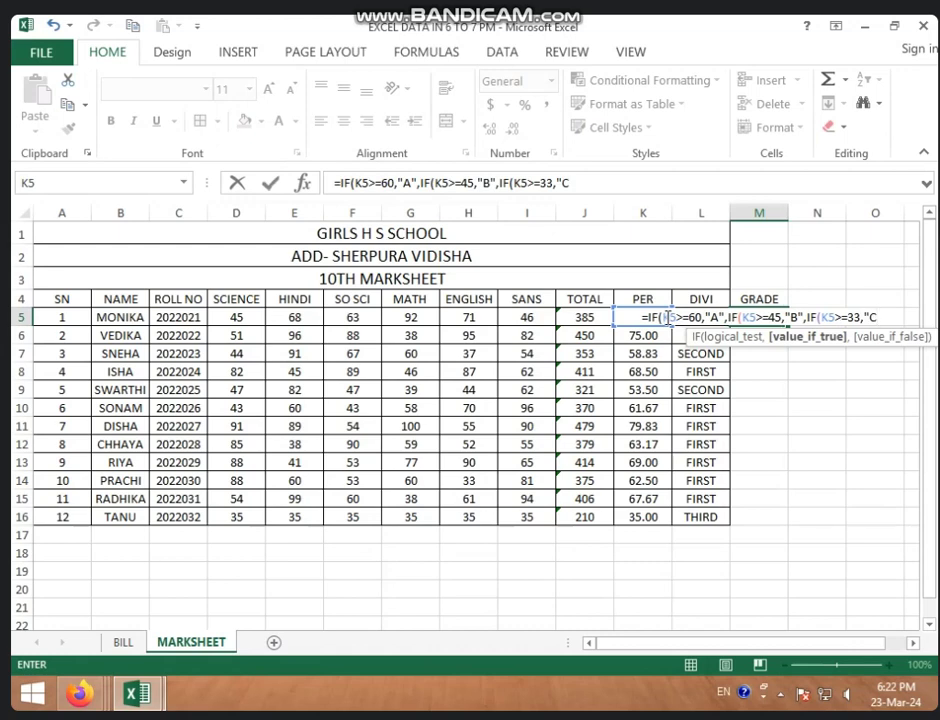
{"action": "type", "text": "\""}
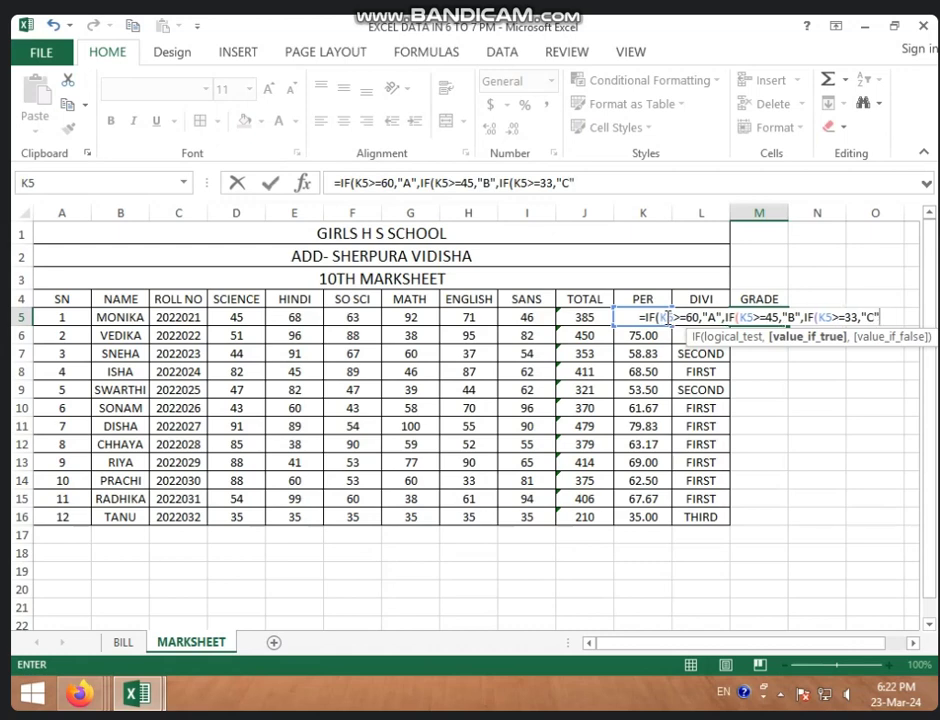
{"action": "type", "text": ",\"FA"}
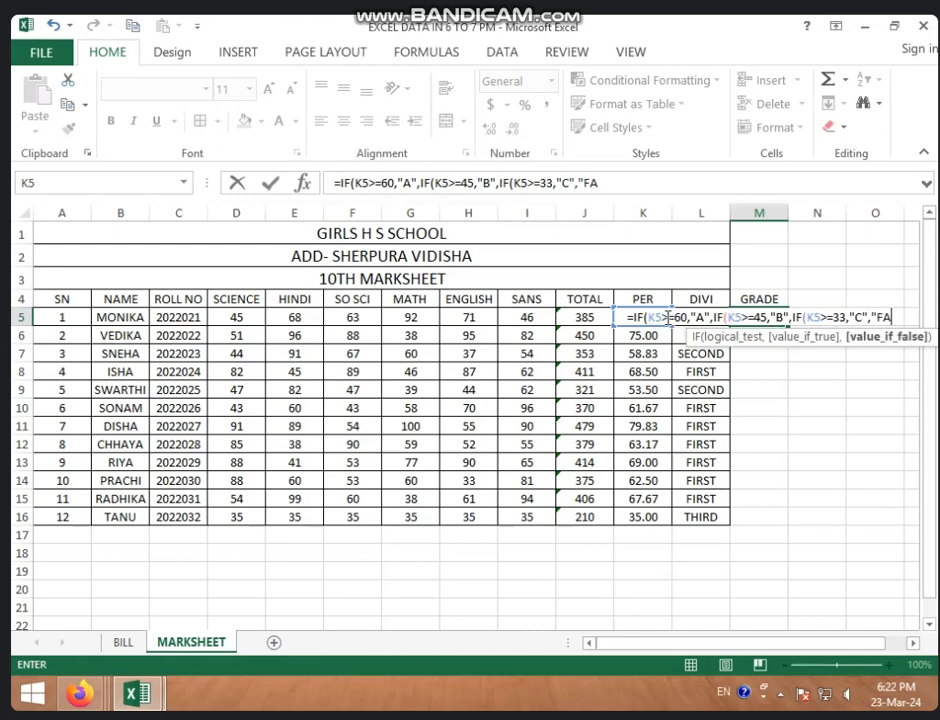
{"action": "type", "text": "IL\""}
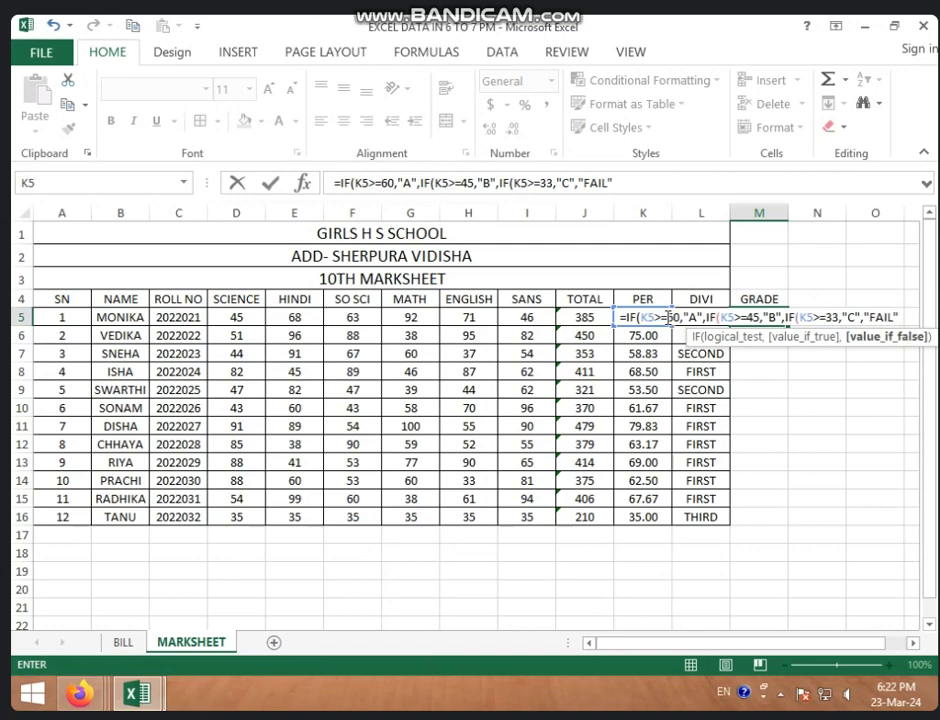
{"action": "type", "text": "))"}
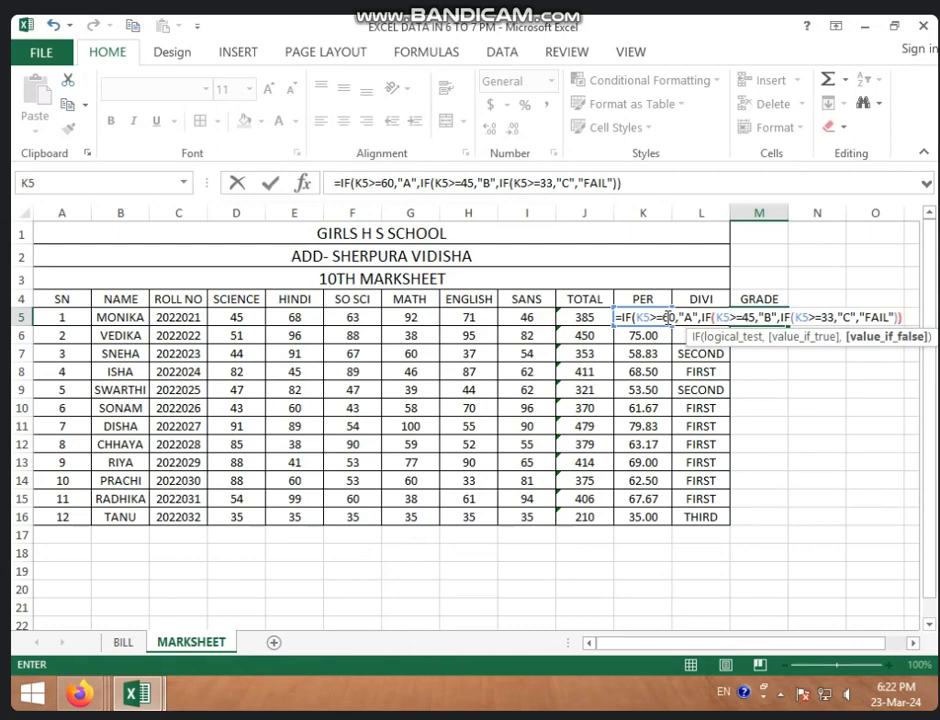
{"action": "type", "text": ")"}
{"action": "key", "text": "Return"}
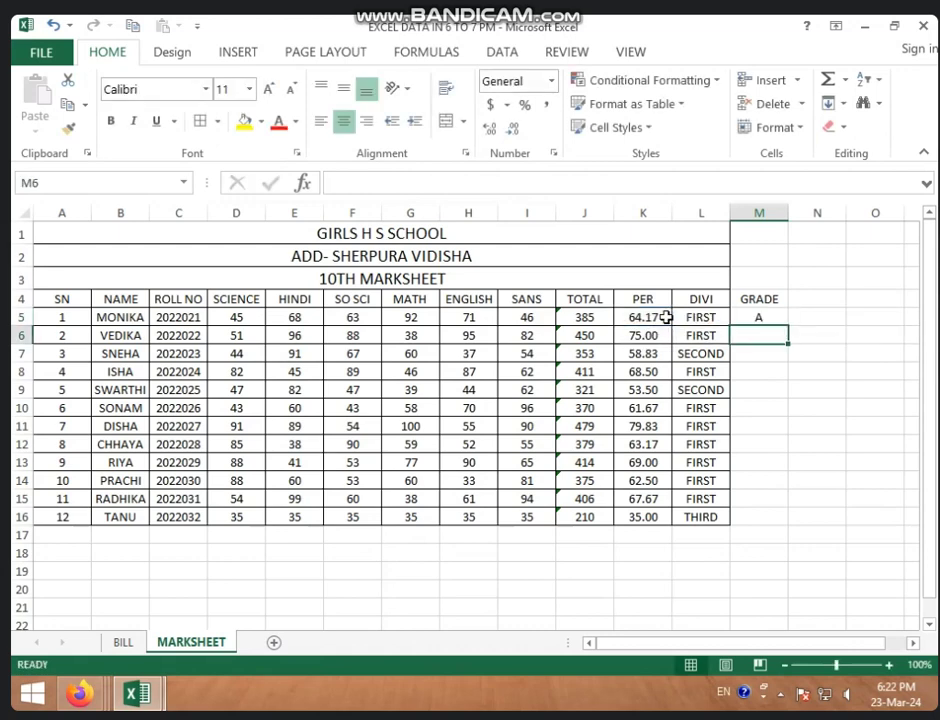
Fill the M5 grade formula down to M16, giving TANU a C.
{"action": "left_click", "coordinate": [776, 317]}
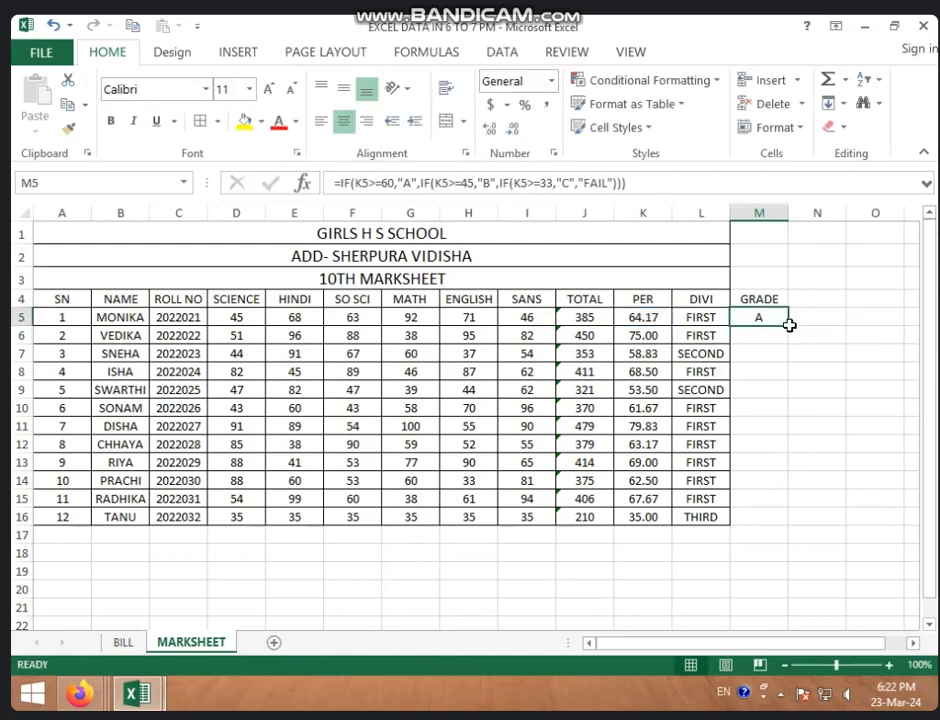
{"action": "left_click_drag", "start_coordinate": [788, 326], "coordinate": [793, 521]}
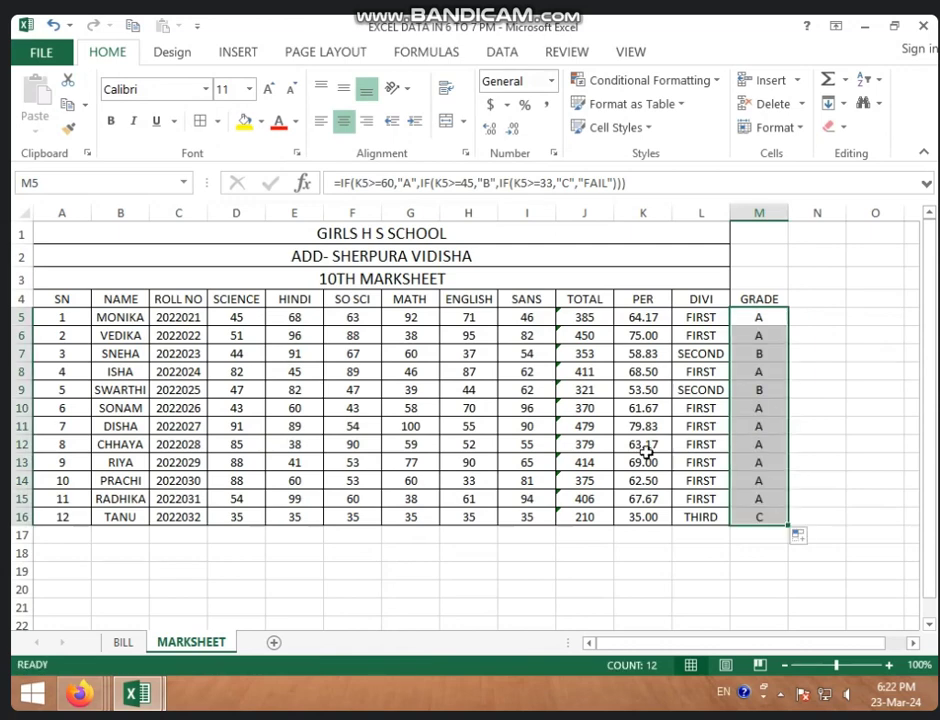
{"action": "left_click", "coordinate": [687, 355]}
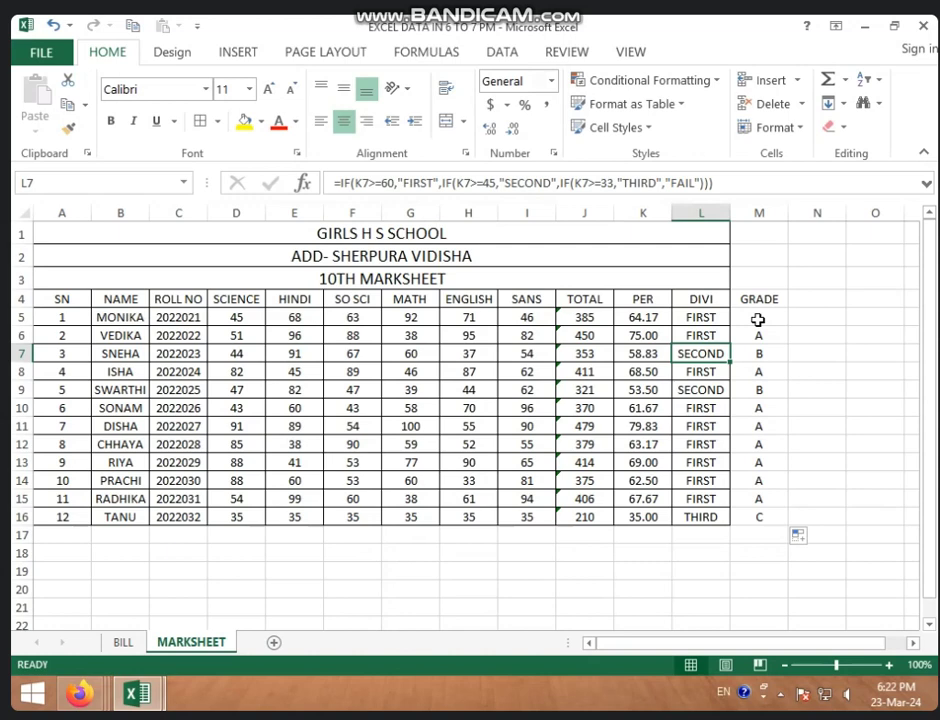
{"action": "left_click", "coordinate": [800, 306]}
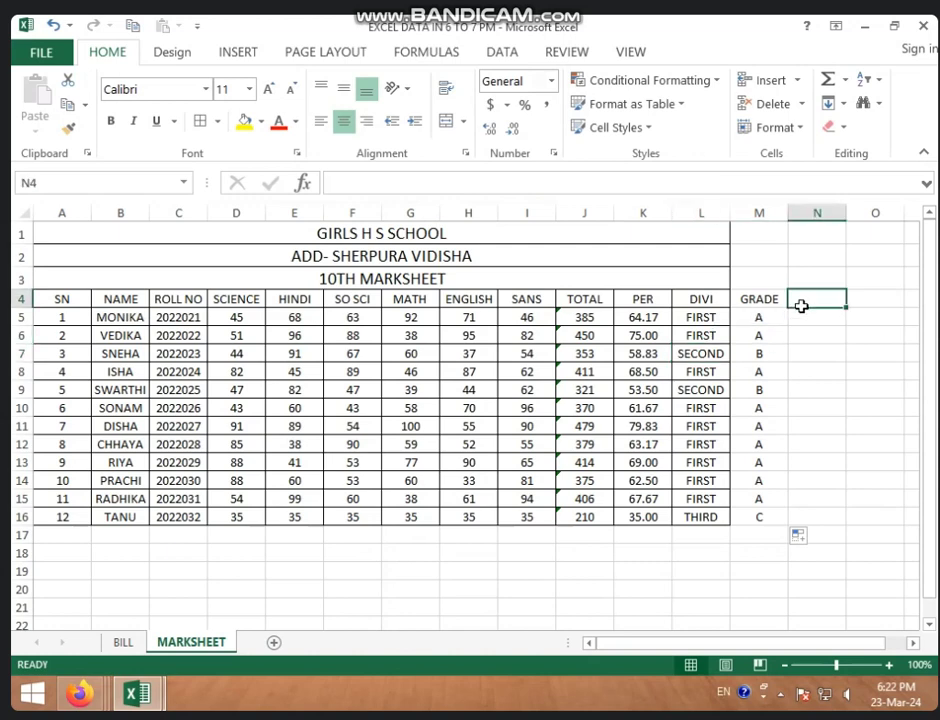
Enter the heading SUPPLY in N4.
{"action": "type", "text": "SUP"}
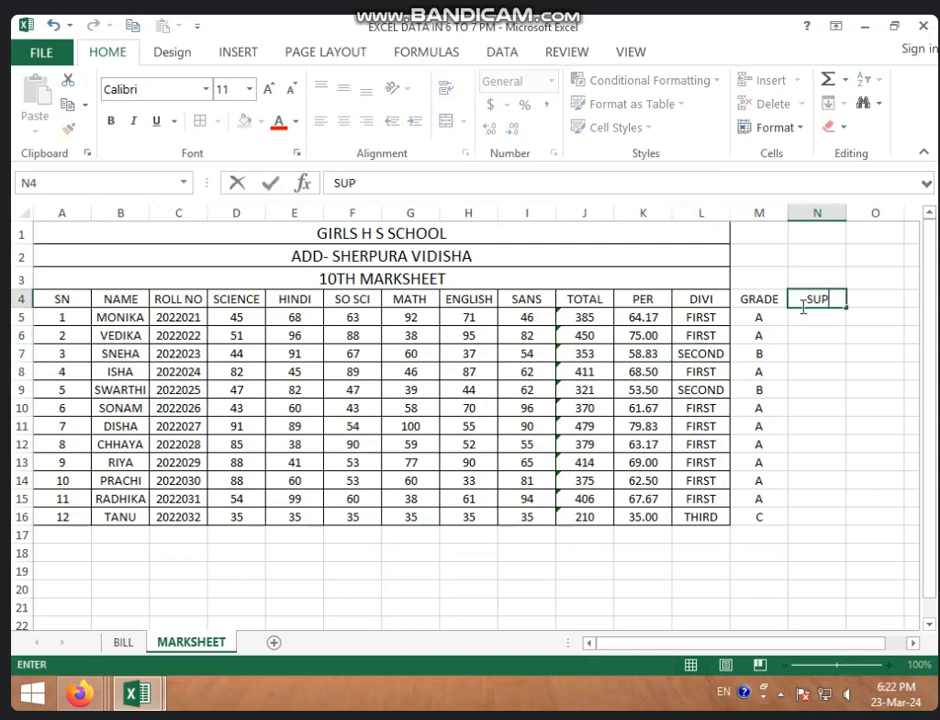
{"action": "type", "text": "O"}
{"action": "type", "text": "L"}
{"action": "key", "text": "BackSpace"}
{"action": "key", "text": "BackSpace"}
{"action": "type", "text": "PLY"}
{"action": "left_click", "coordinate": [829, 316]}
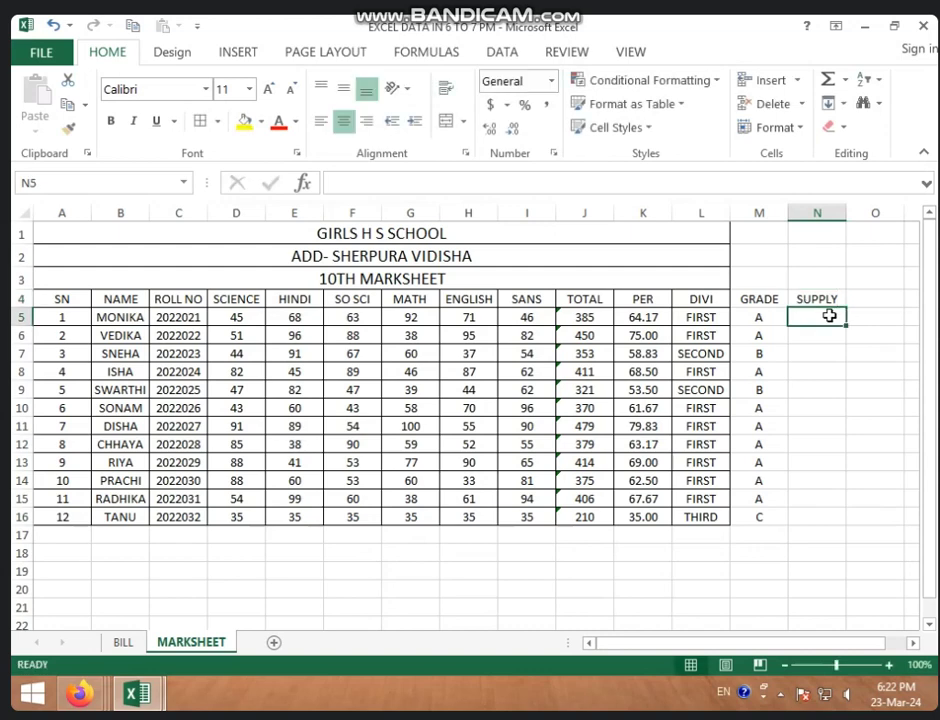
Enter =COUNTIF(D5:I5,"<33") in N5, showing 0.
{"action": "type", "text": "="}
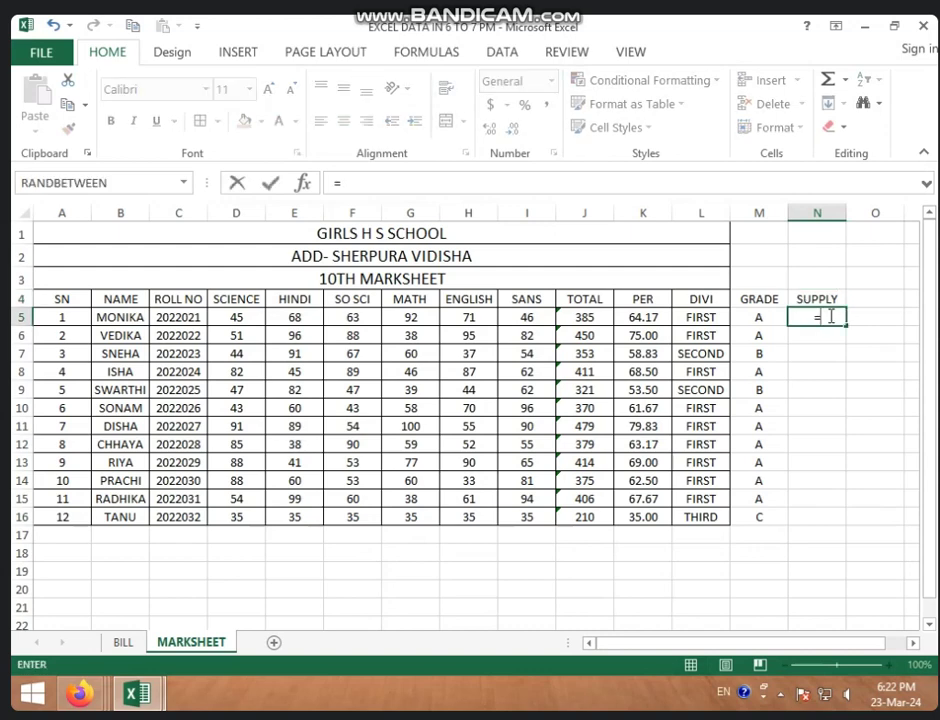
{"action": "type", "text": "COUN"}
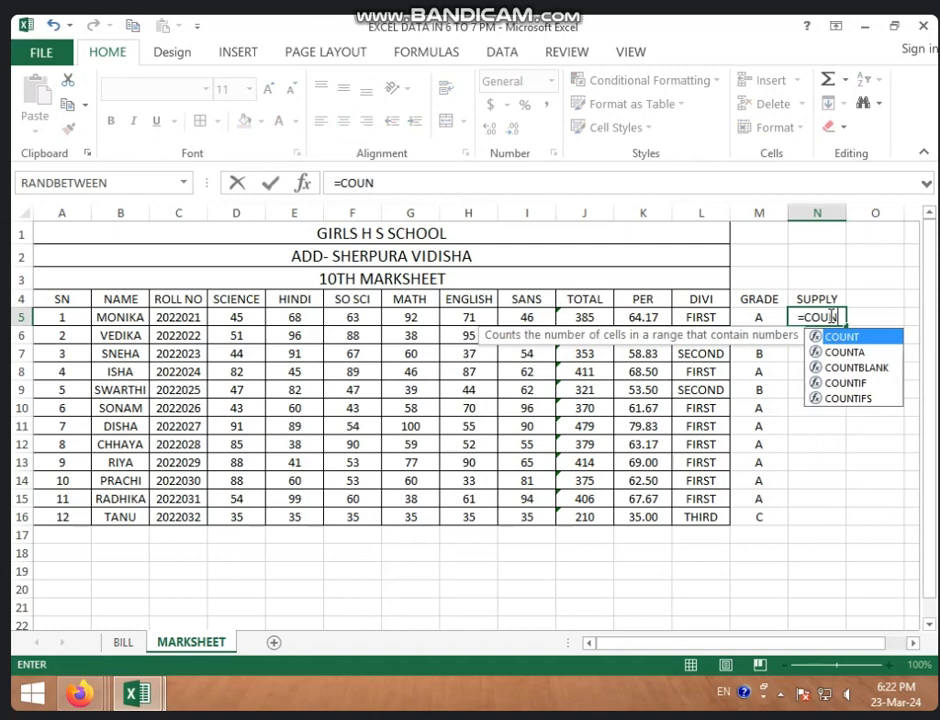
{"action": "type", "text": "TIF"}
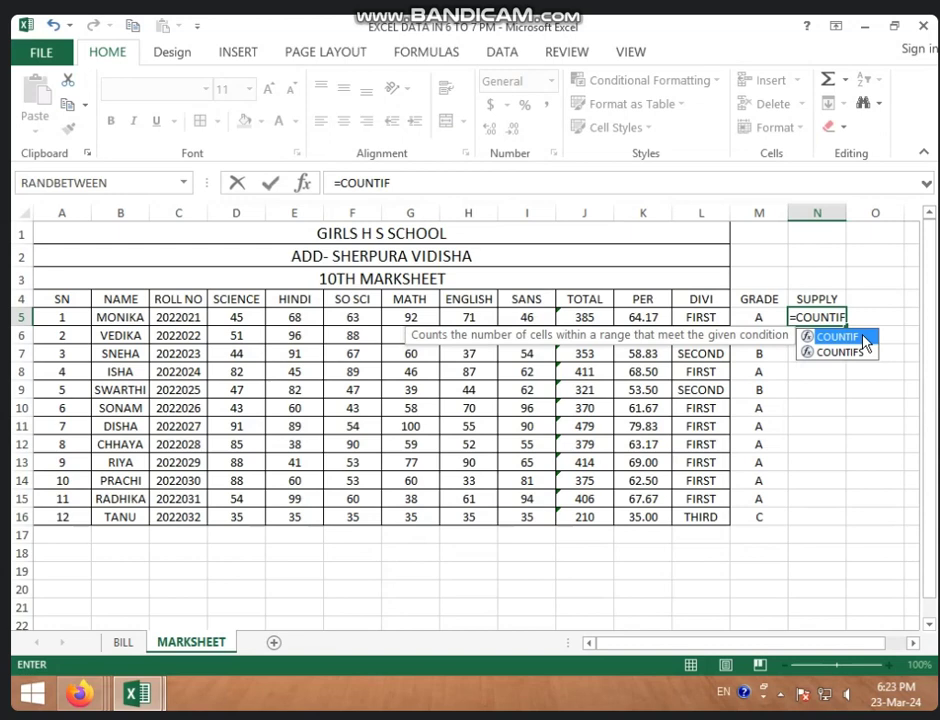
{"action": "double_click", "coordinate": [838, 337]}
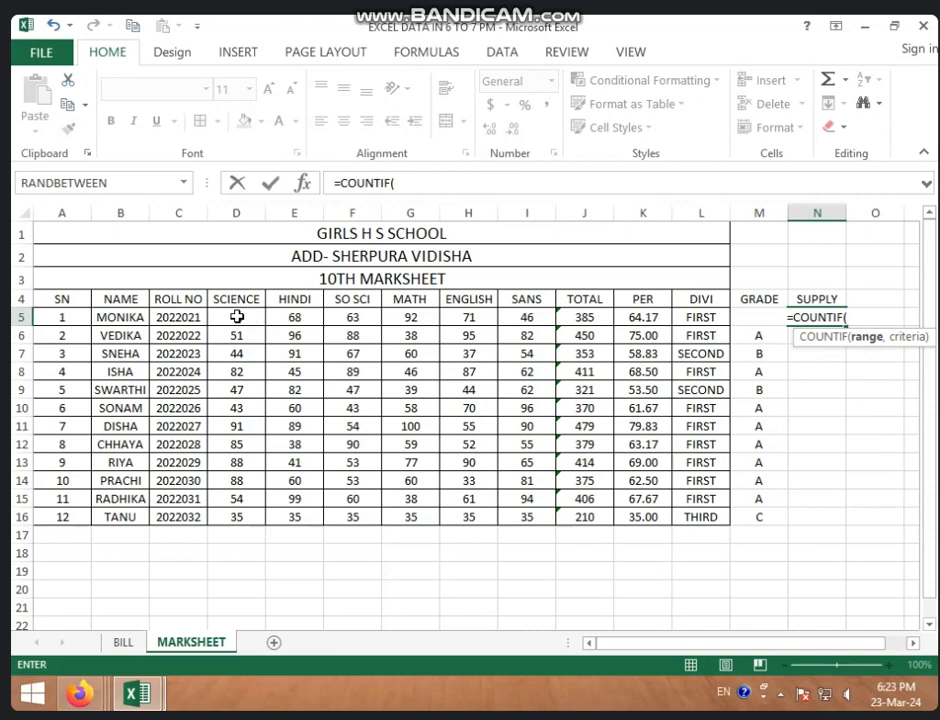
{"action": "left_click_drag", "start_coordinate": [237, 317], "coordinate": [527, 317]}
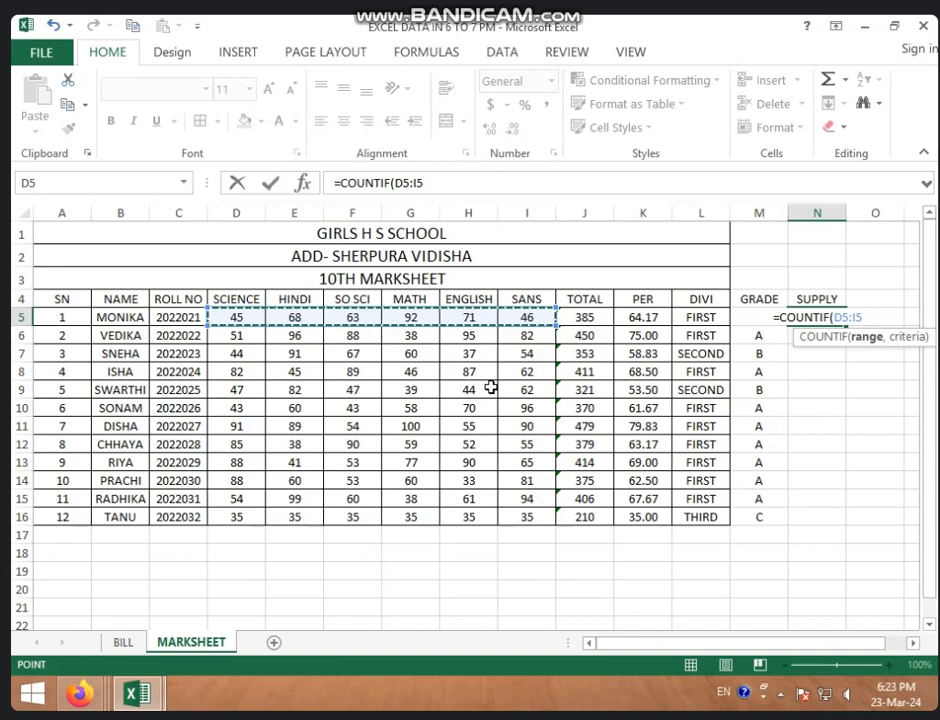
{"action": "type", "text": ","}
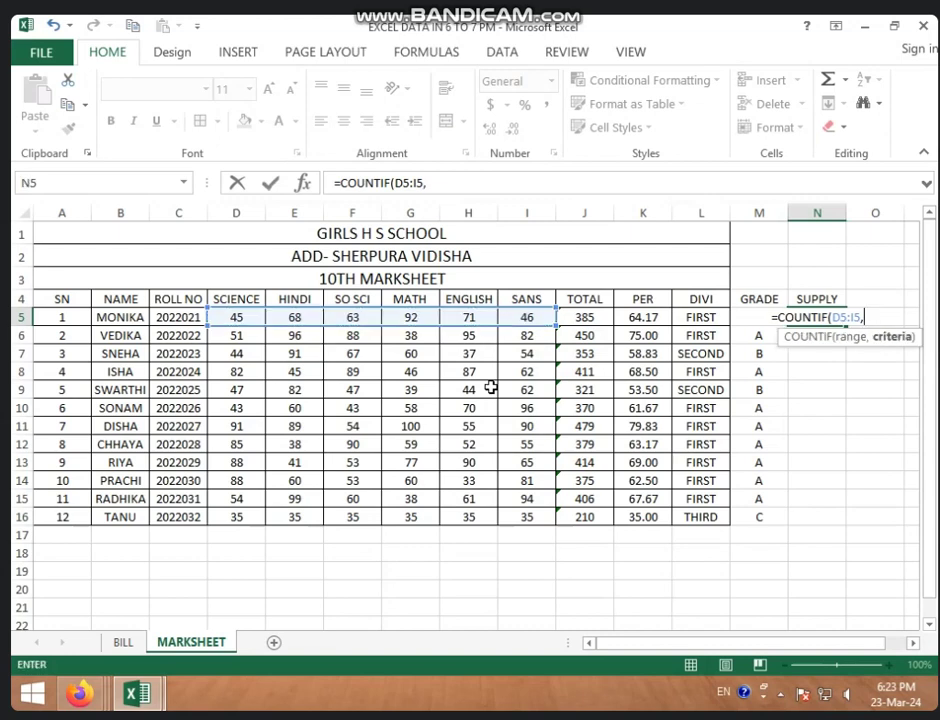
{"action": "type", "text": "\"<"}
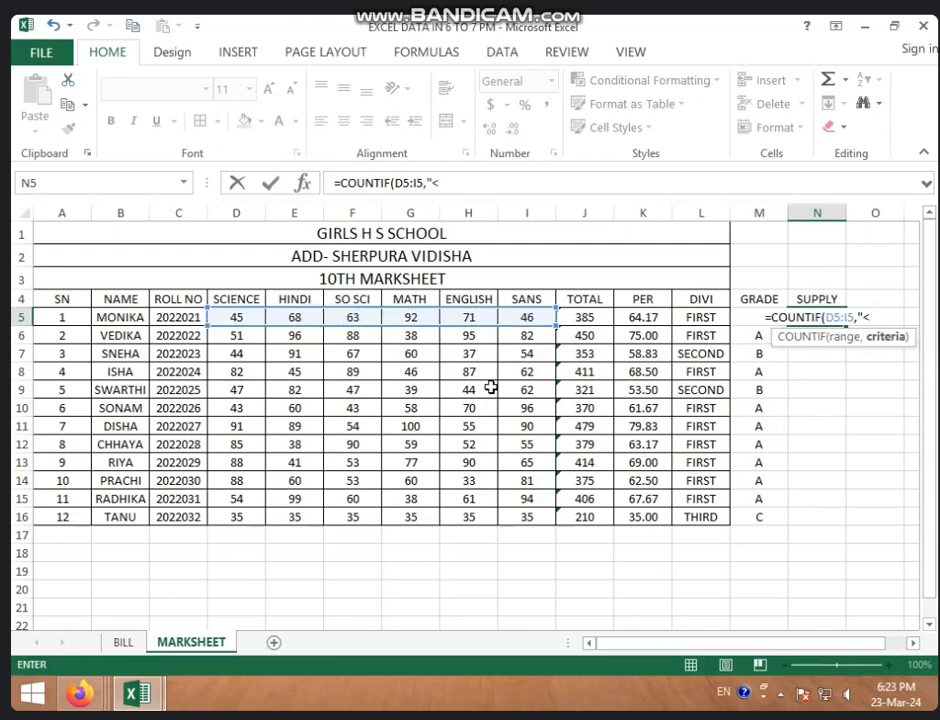
{"action": "type", "text": "33"}
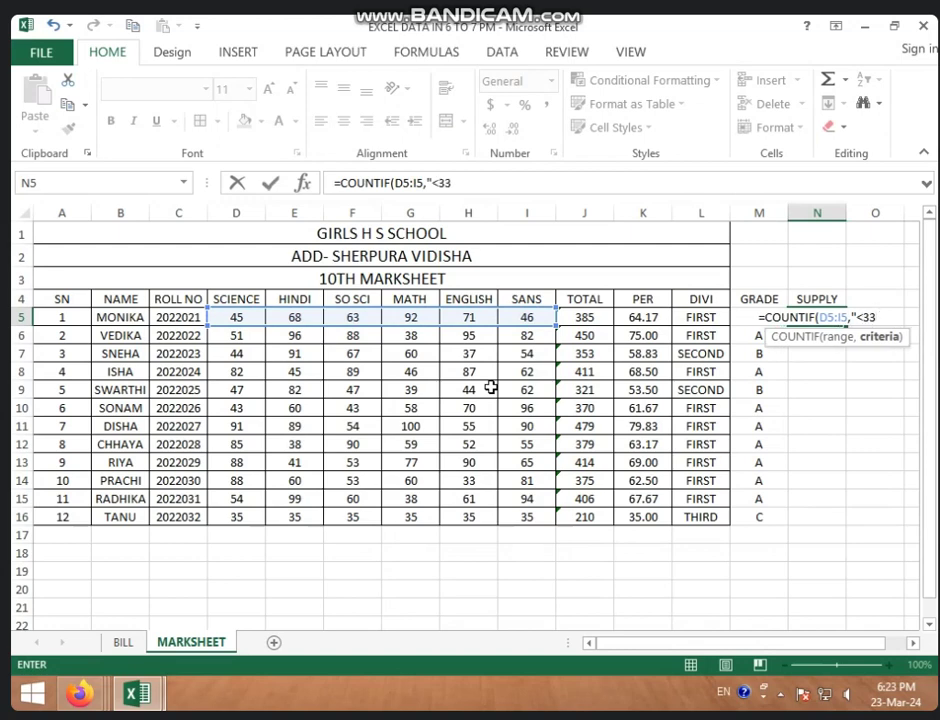
{"action": "type", "text": "\")"}
{"action": "key", "text": "Return"}
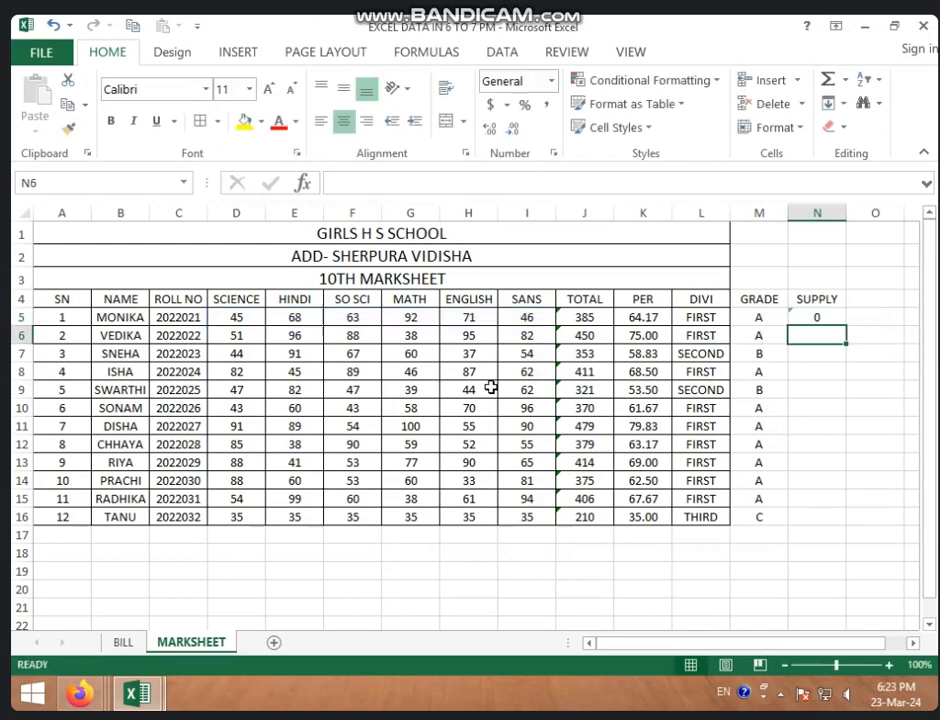
Copy the supply count down to row 16 and set G15's MATH mark to 32.
{"action": "left_click", "coordinate": [820, 317]}
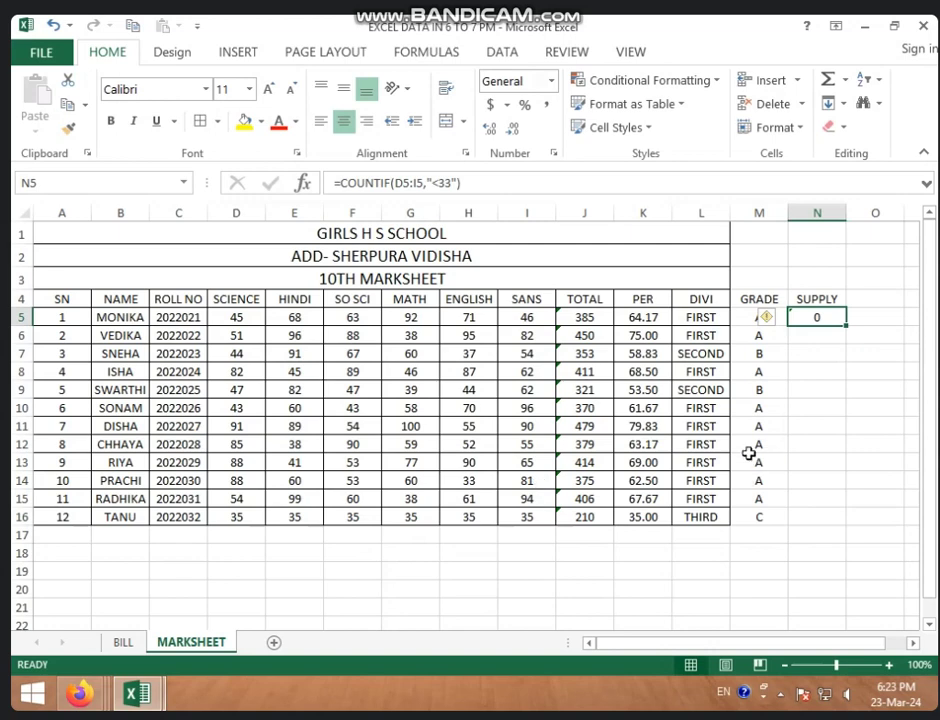
{"action": "double_click", "coordinate": [846, 327]}
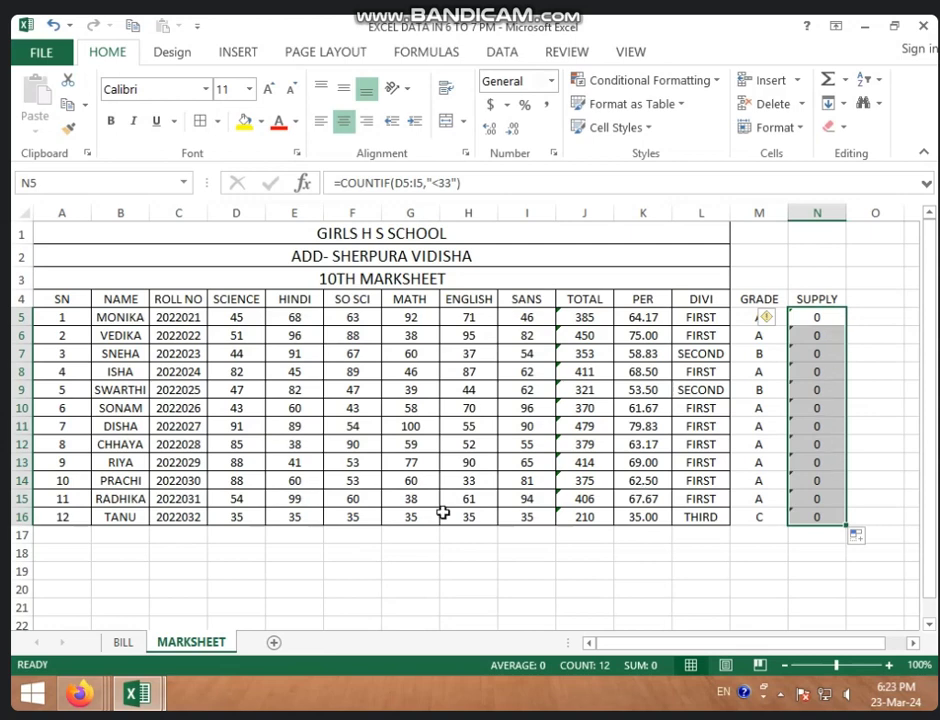
{"action": "left_click", "coordinate": [426, 500]}
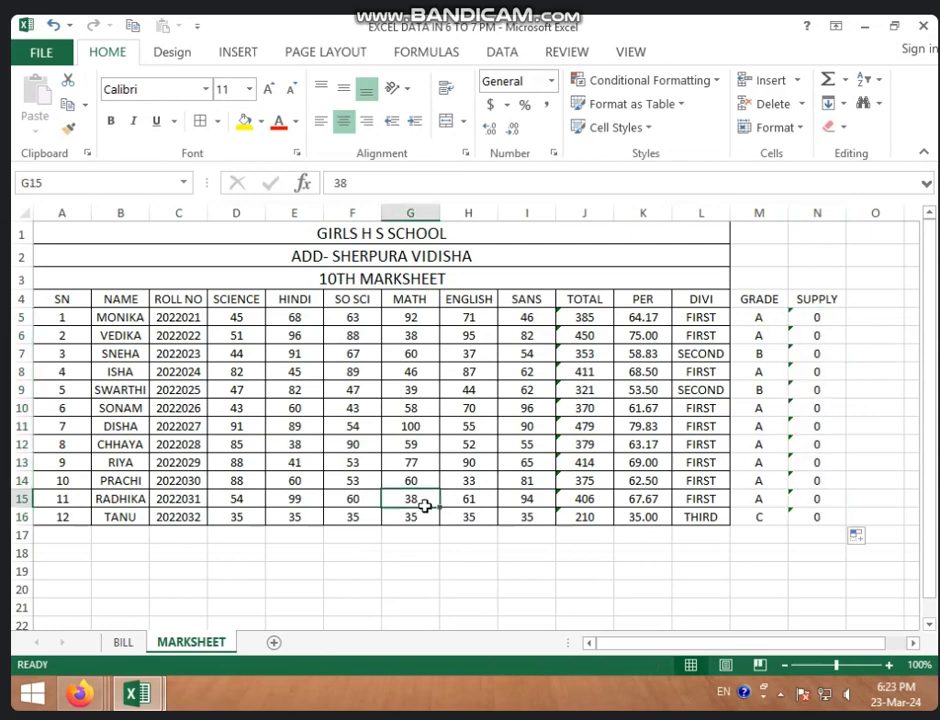
{"action": "type", "text": "3"}
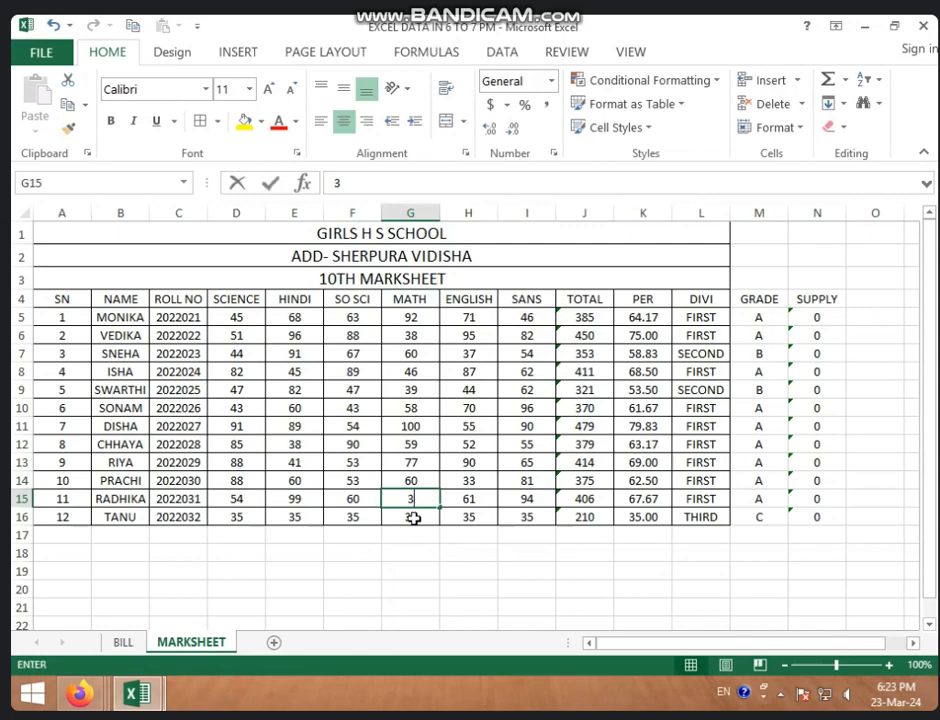
{"action": "type", "text": "2"}
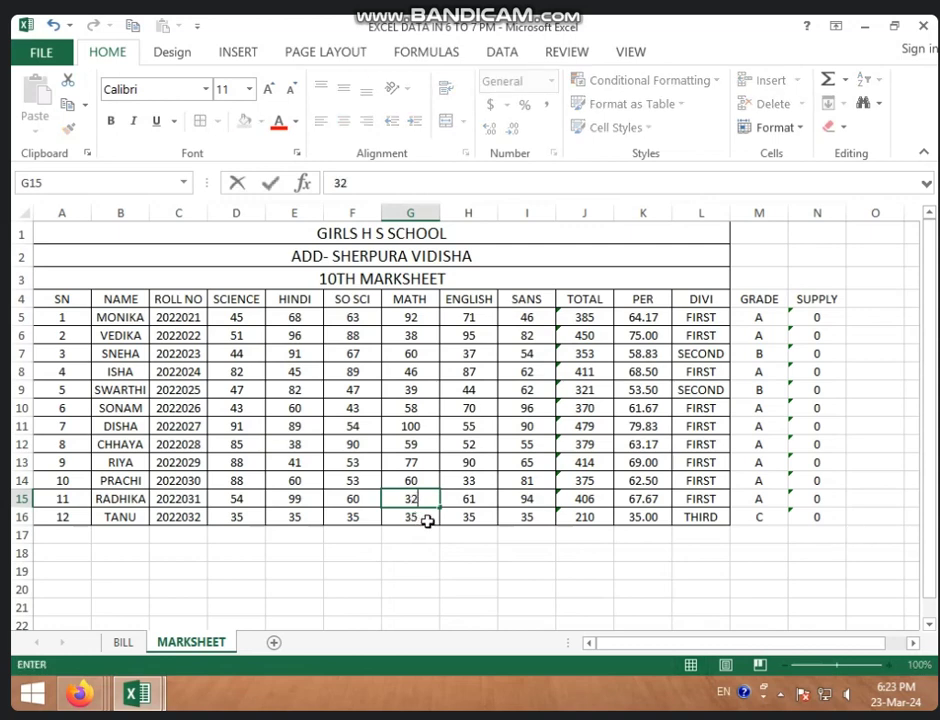
{"action": "left_click", "coordinate": [538, 517]}
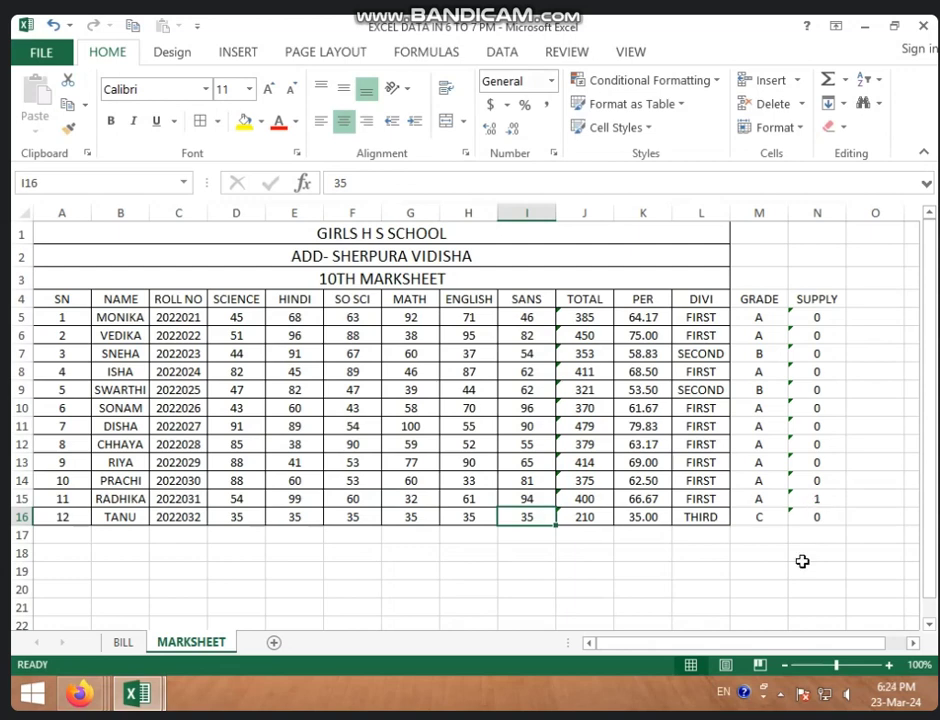
{"action": "left_click", "coordinate": [871, 299]}
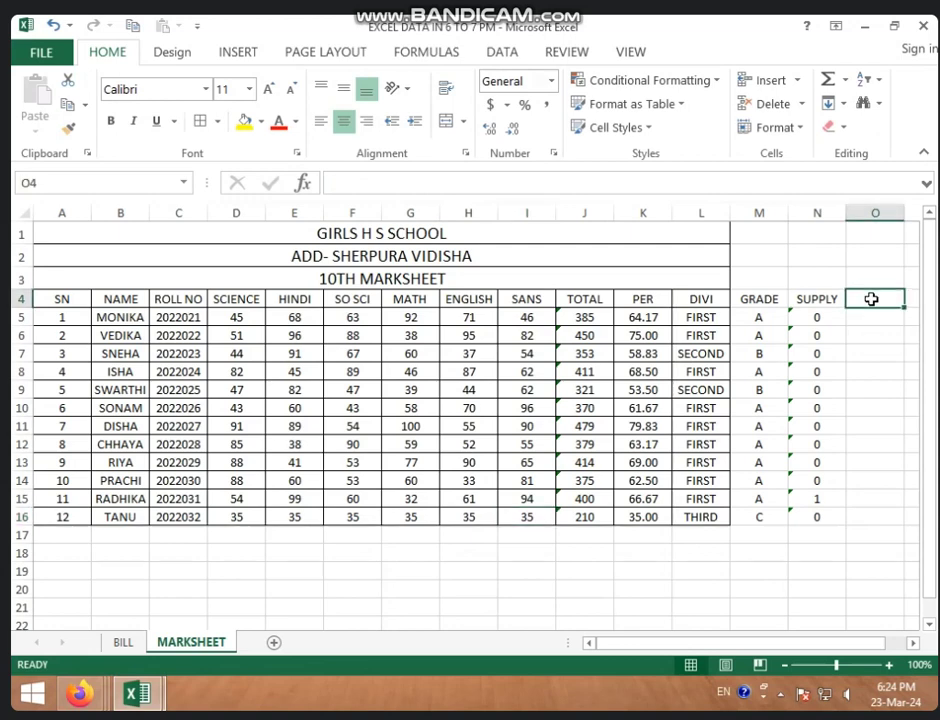
Head O4 RESULT and enter =IF(N5=0,"PASS",IF(N5<3,"SUPPLY","FAIL")) in O5, giving PASS.
{"action": "type", "text": "RESU"}
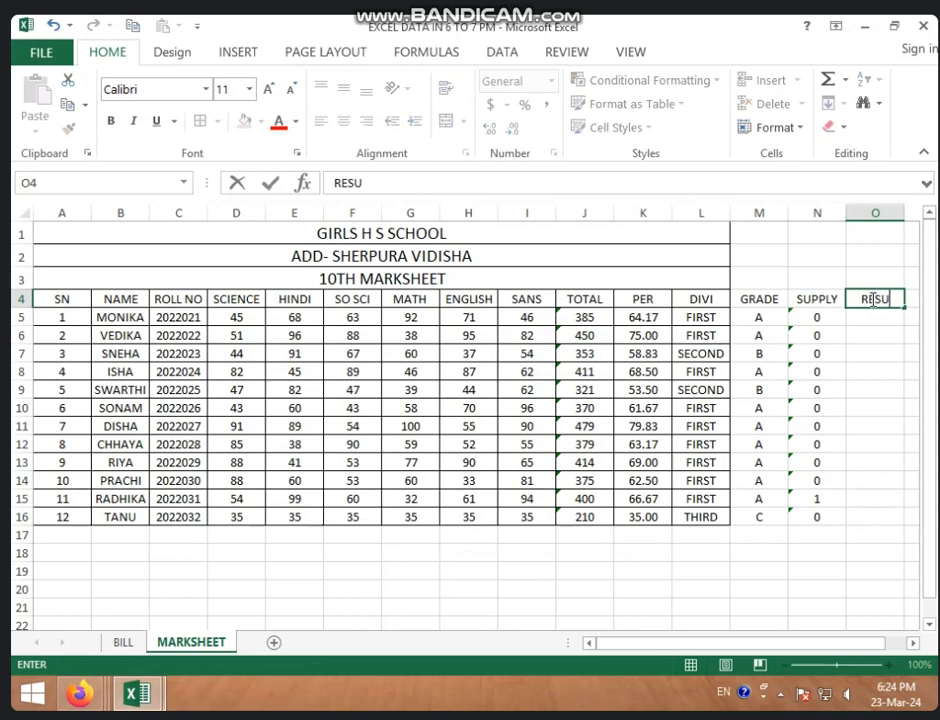
{"action": "type", "text": "LT"}
{"action": "left_click", "coordinate": [890, 313]}
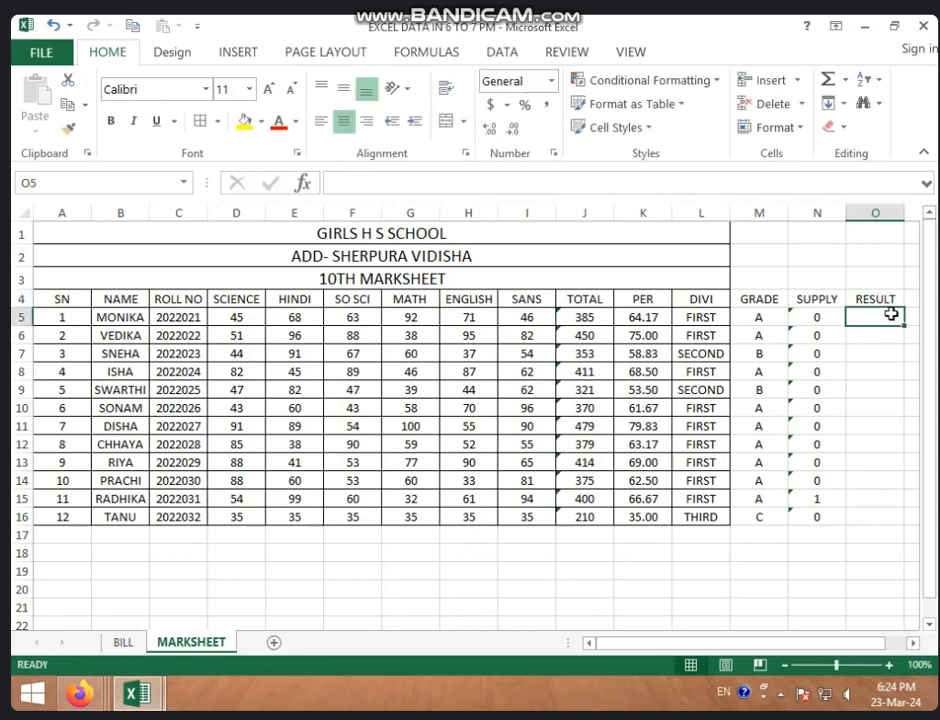
{"action": "type", "text": "="}
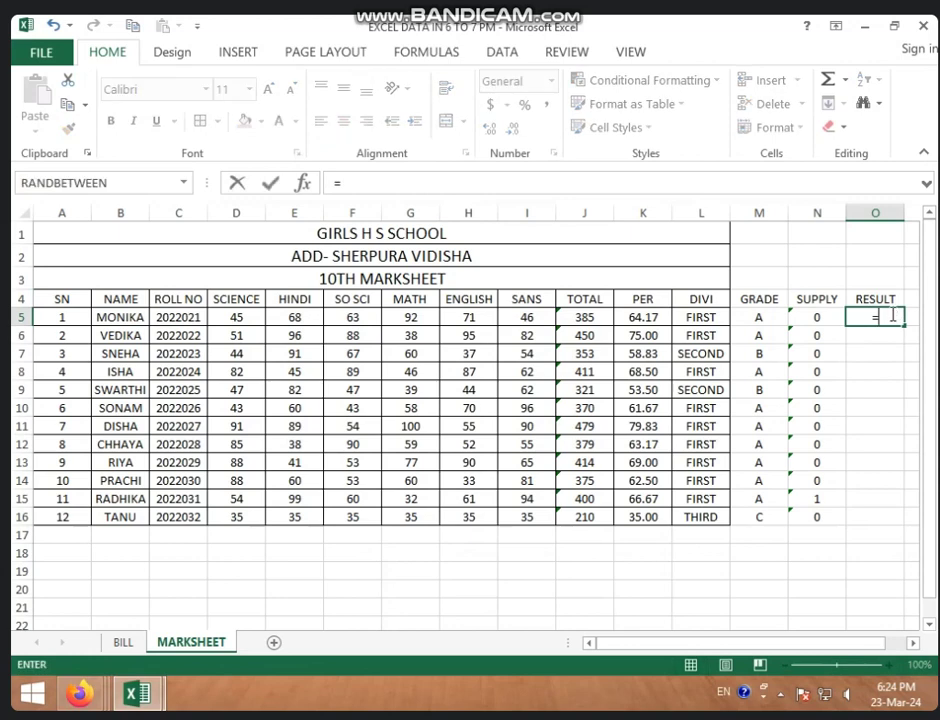
{"action": "type", "text": "IF("}
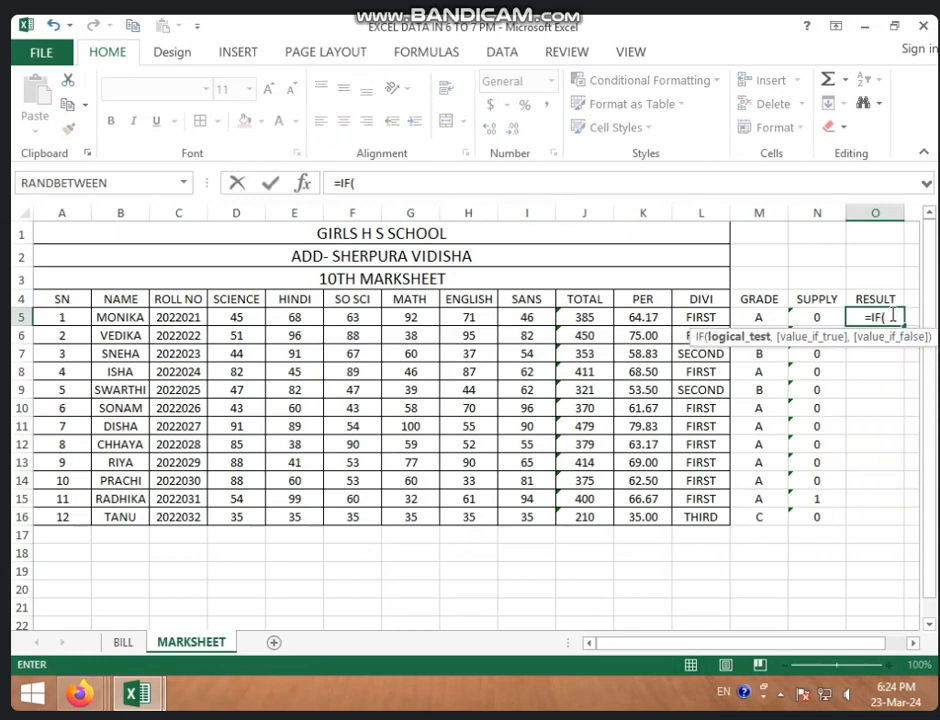
{"action": "left_click", "coordinate": [814, 317]}
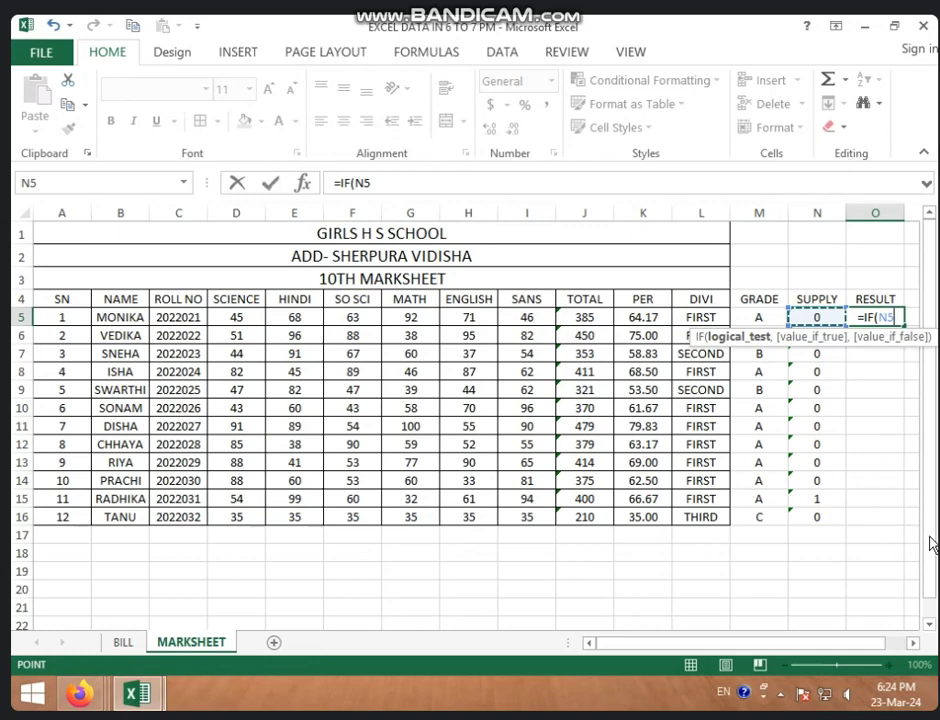
{"action": "left_click", "coordinate": [916, 644]}
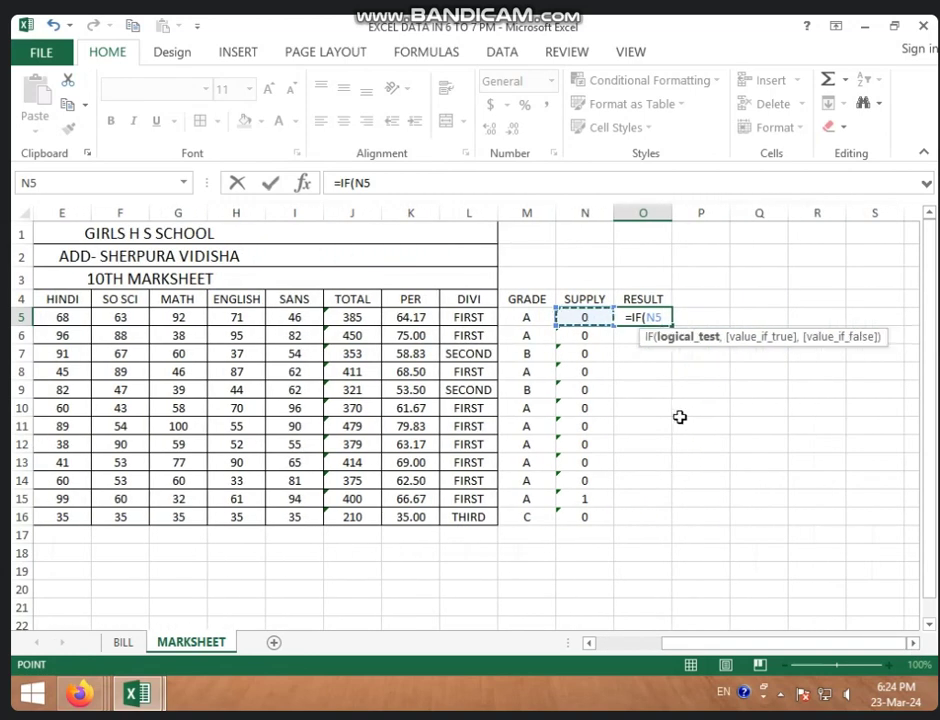
{"action": "type", "text": "=0"}
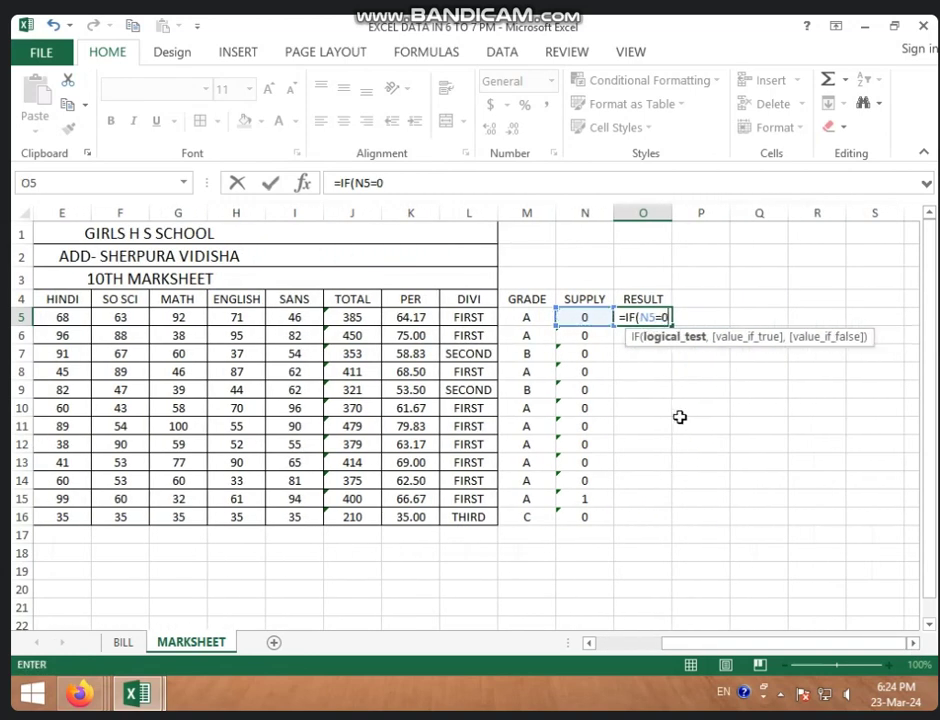
{"action": "type", "text": "0,"}
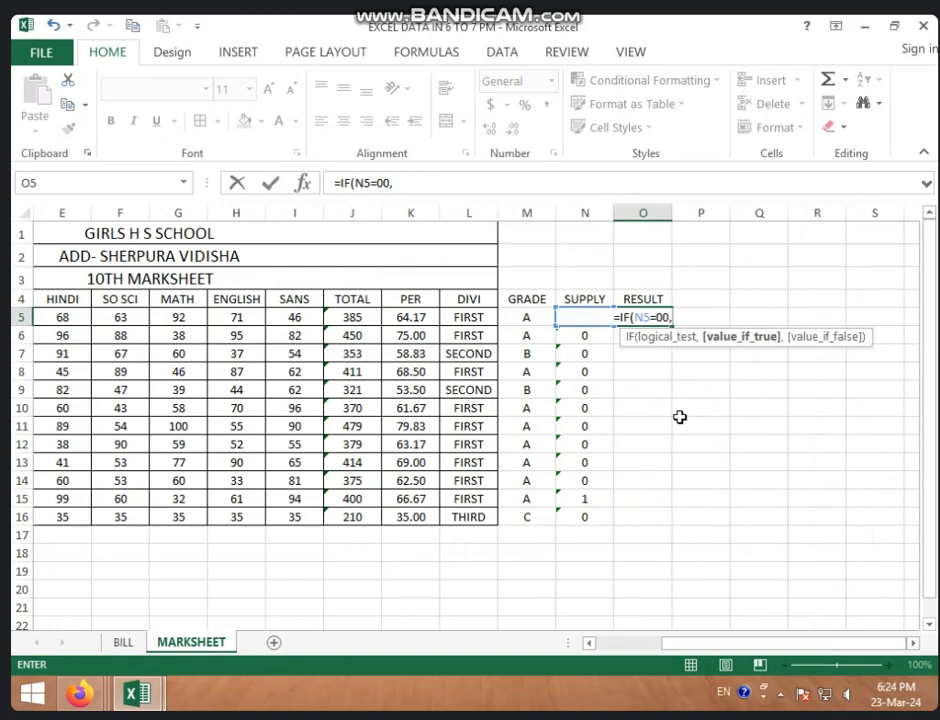
{"action": "type", "text": "\"PAS"}
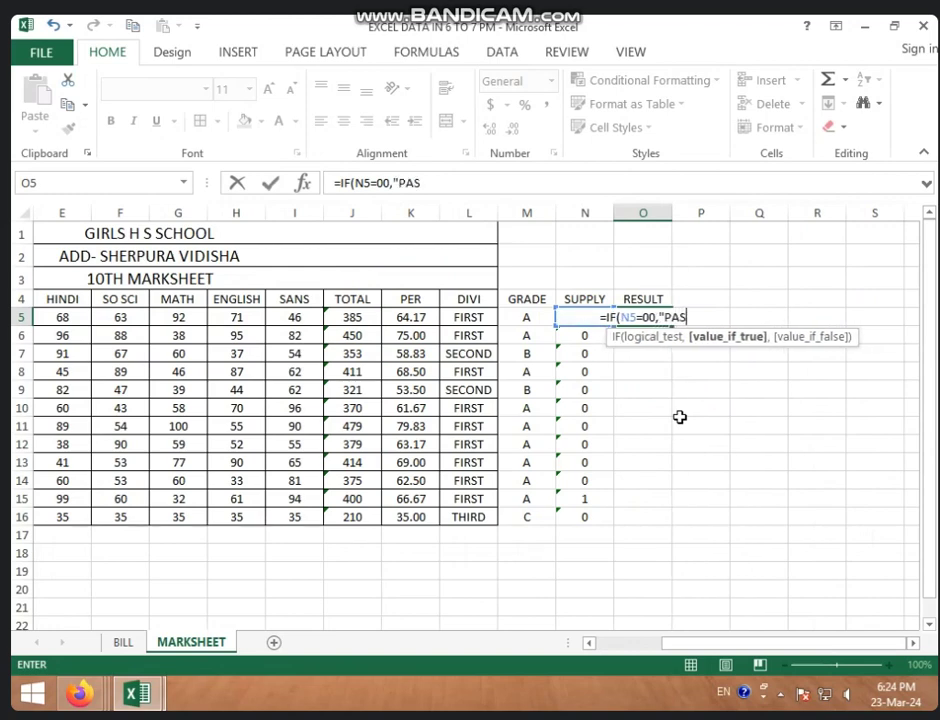
{"action": "type", "text": "S\""}
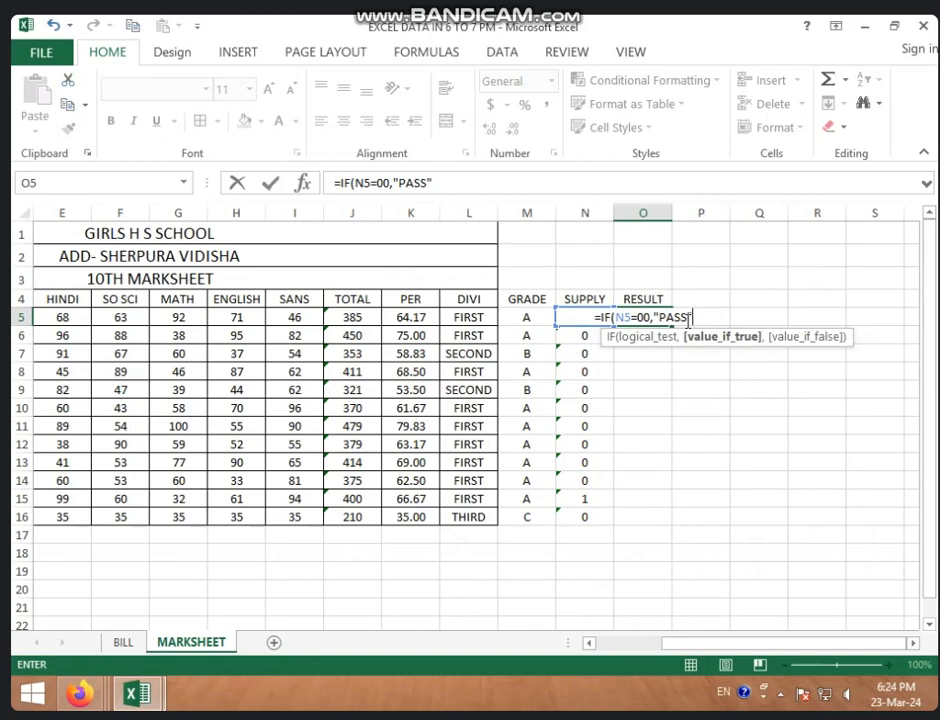
{"action": "type", "text": ","}
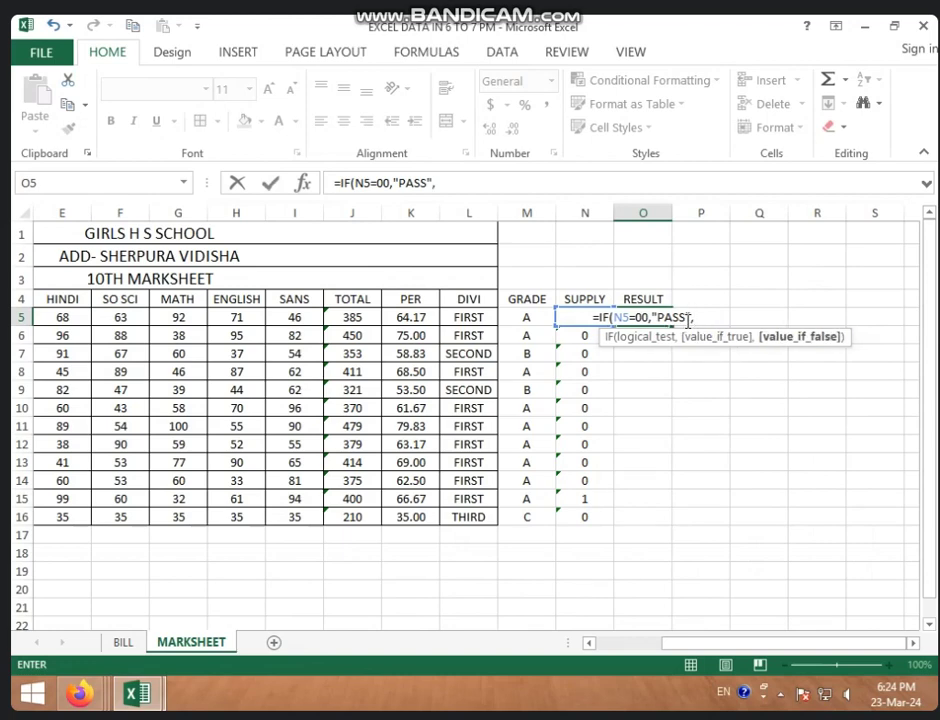
{"action": "type", "text": "I"}
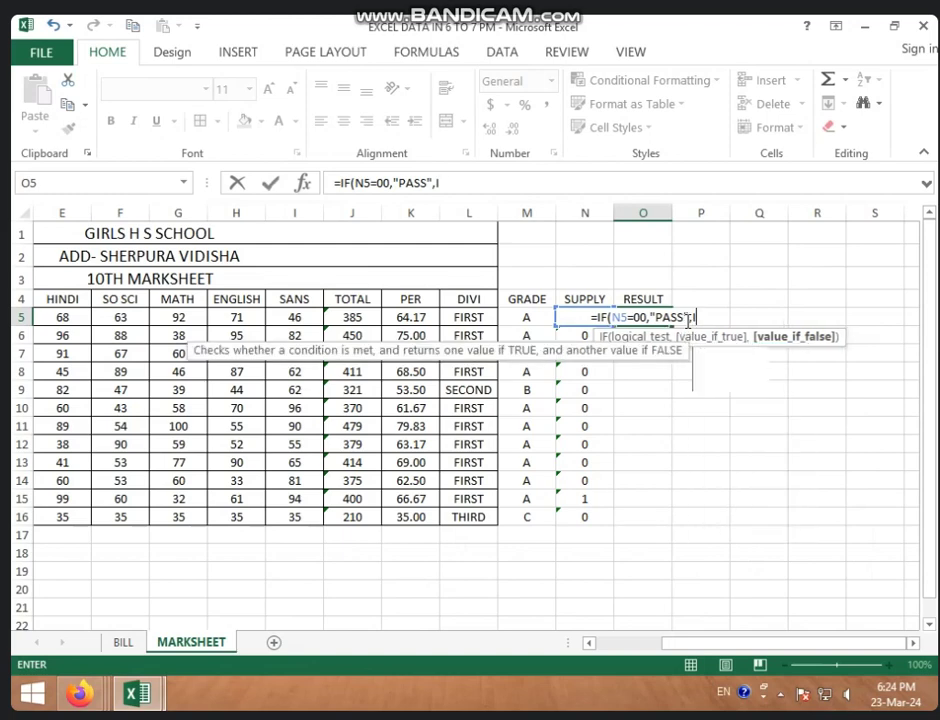
{"action": "type", "text": "F("}
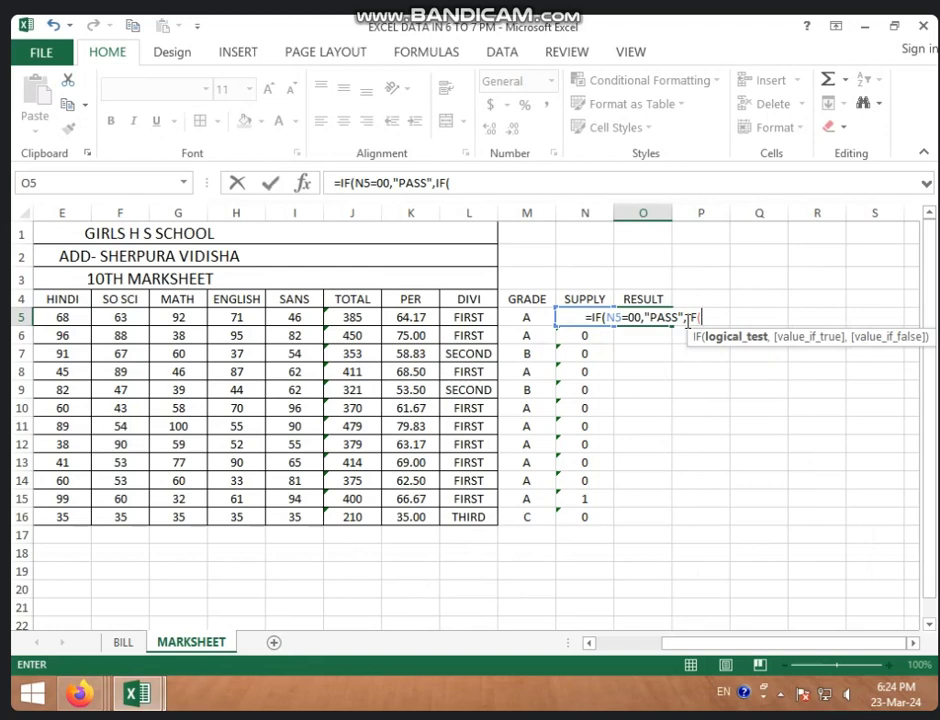
{"action": "type", "text": "N"}
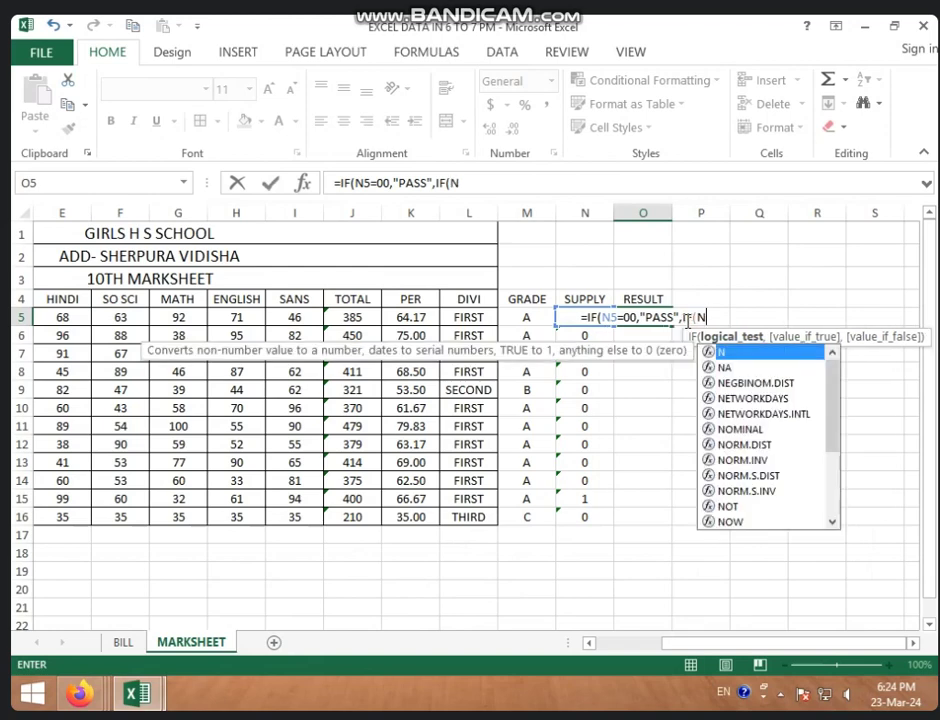
{"action": "type", "text": "5"}
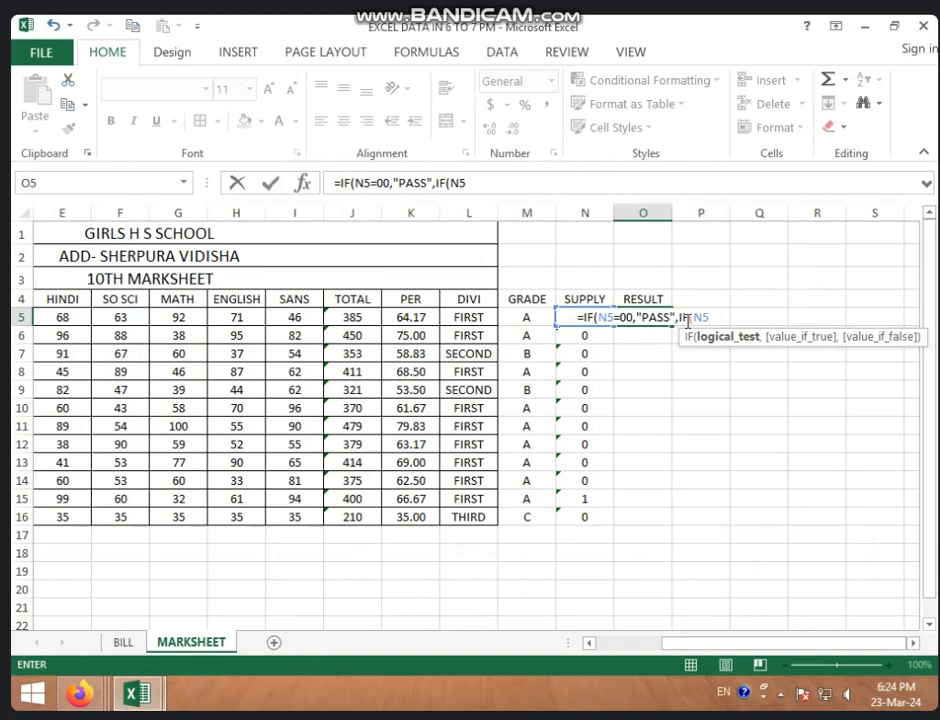
{"action": "type", "text": "<"}
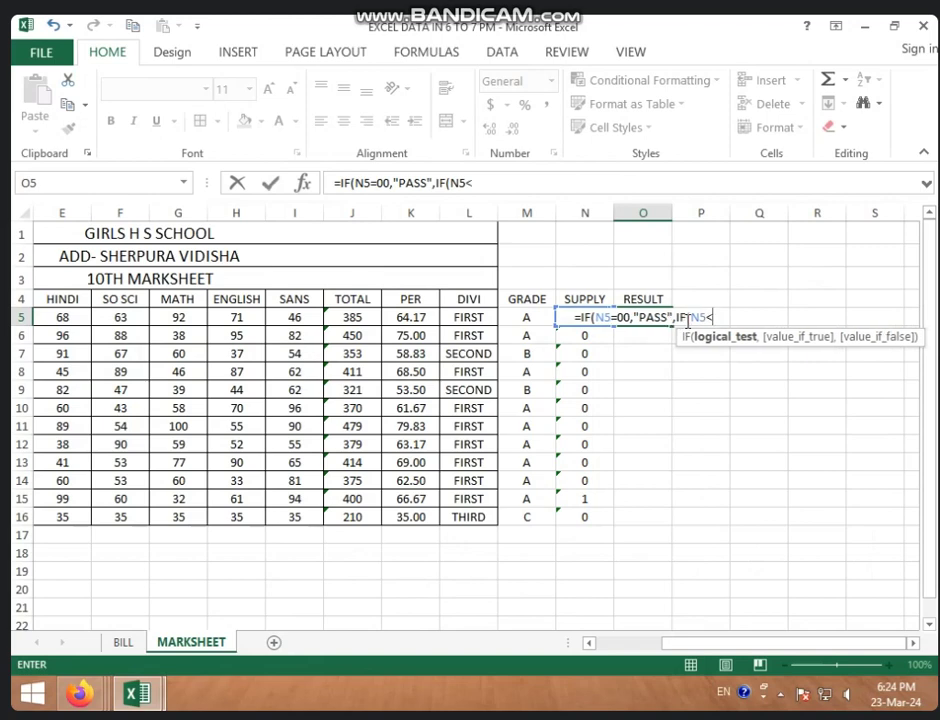
{"action": "type", "text": "3"}
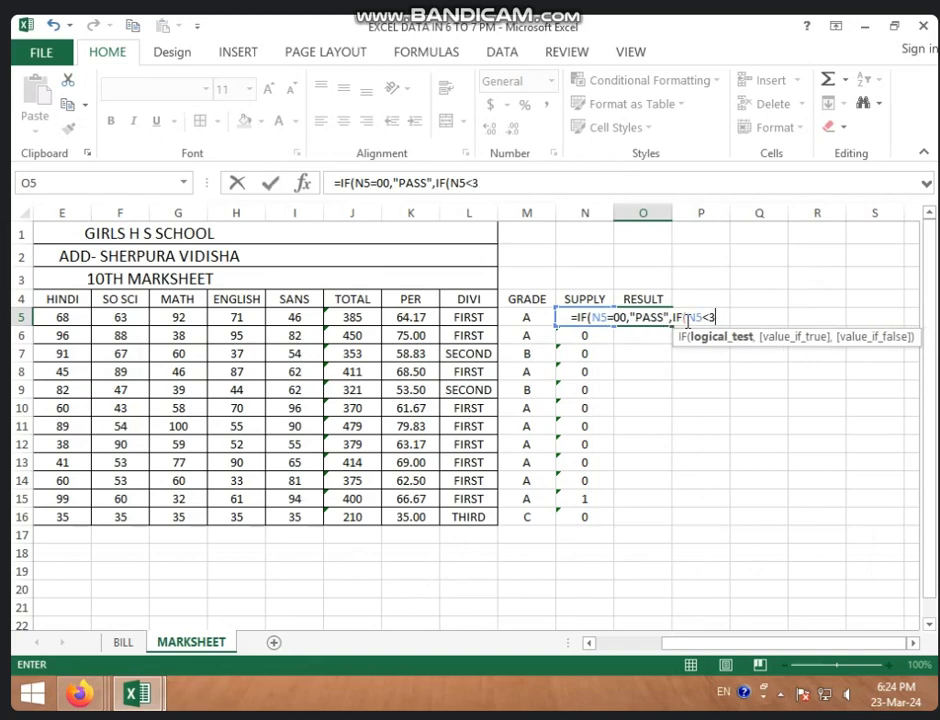
{"action": "type", "text": ",\""}
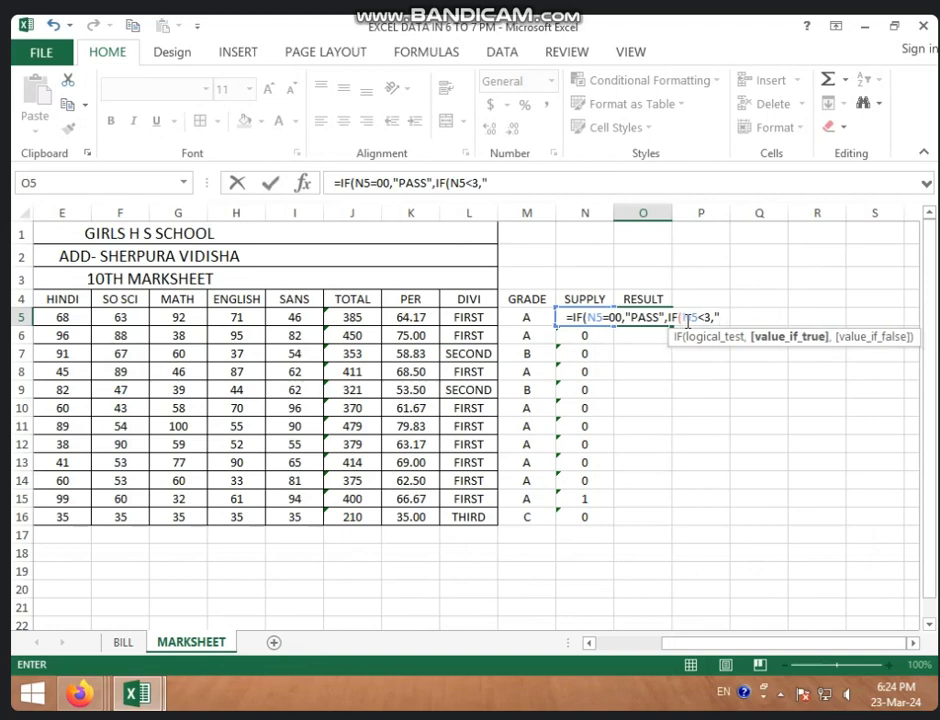
{"action": "type", "text": "SU"}
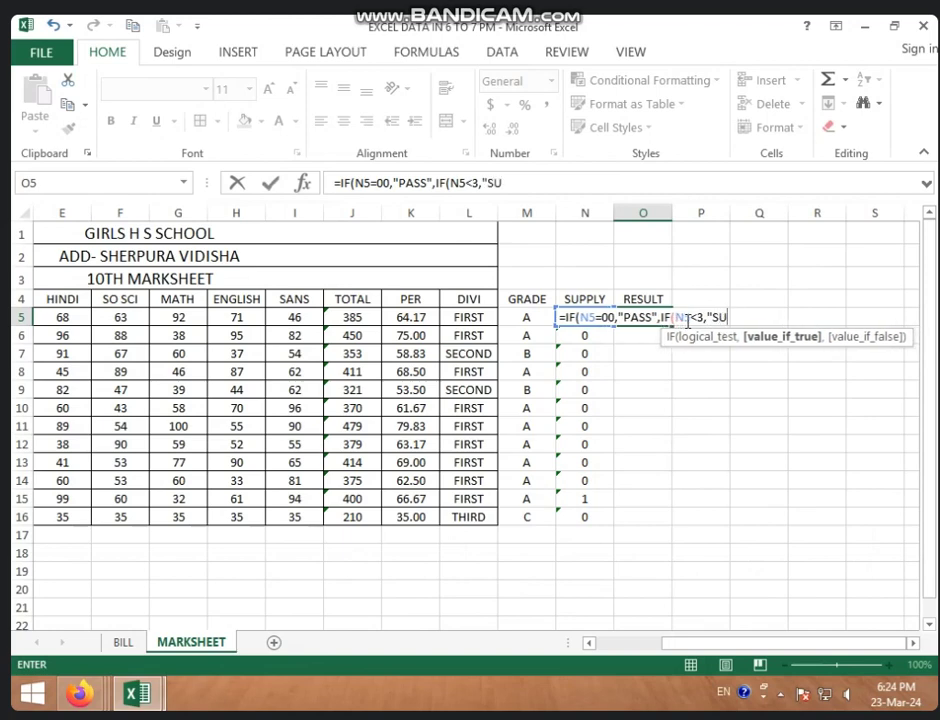
{"action": "type", "text": "PPLY"}
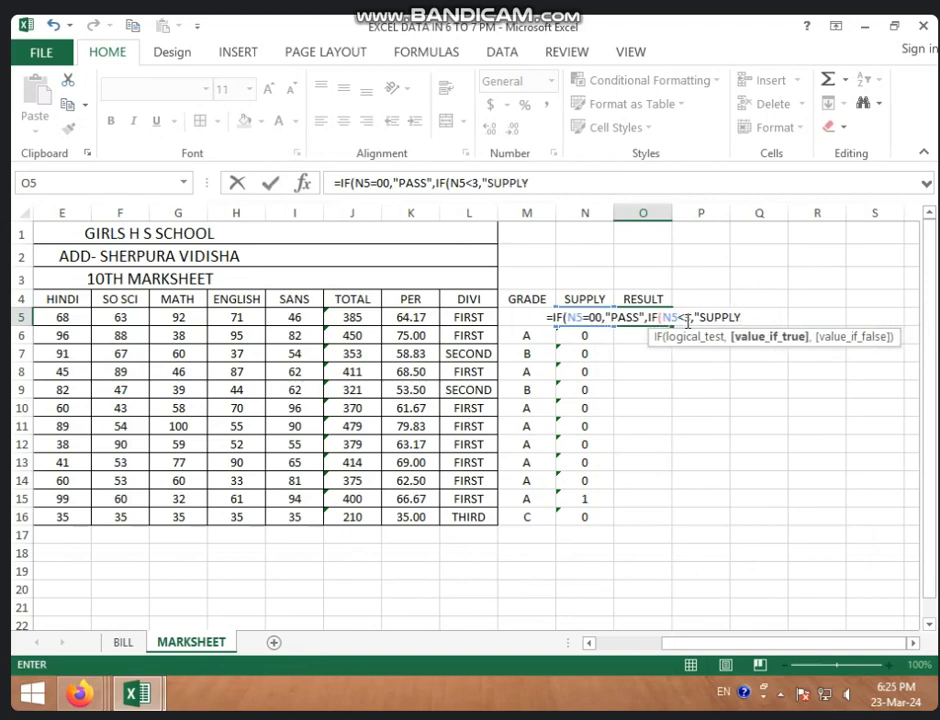
{"action": "type", "text": "\""}
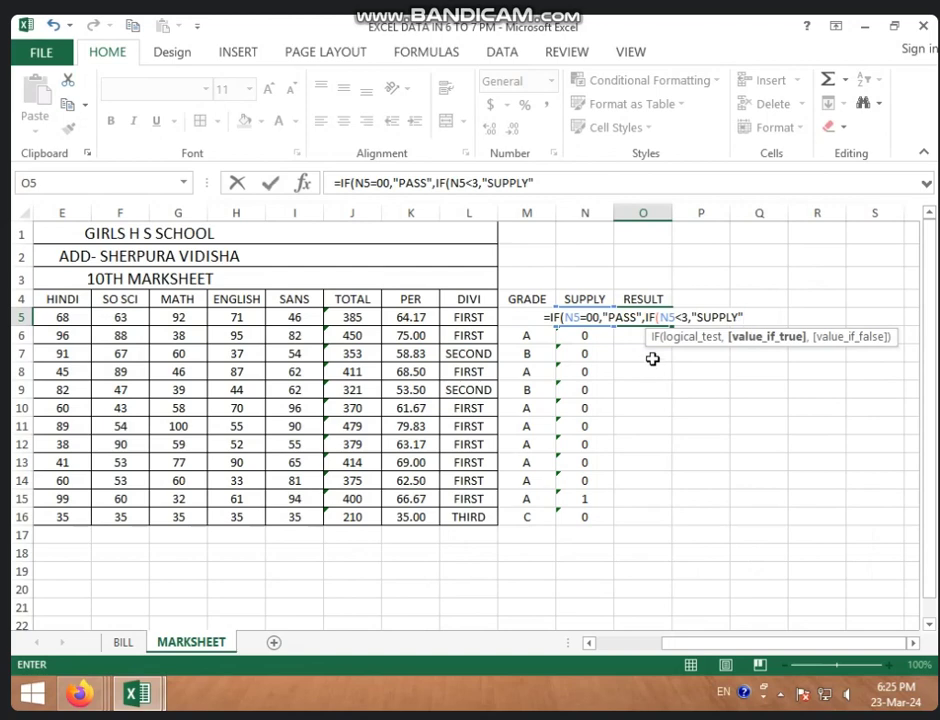
{"action": "type", "text": ",\""}
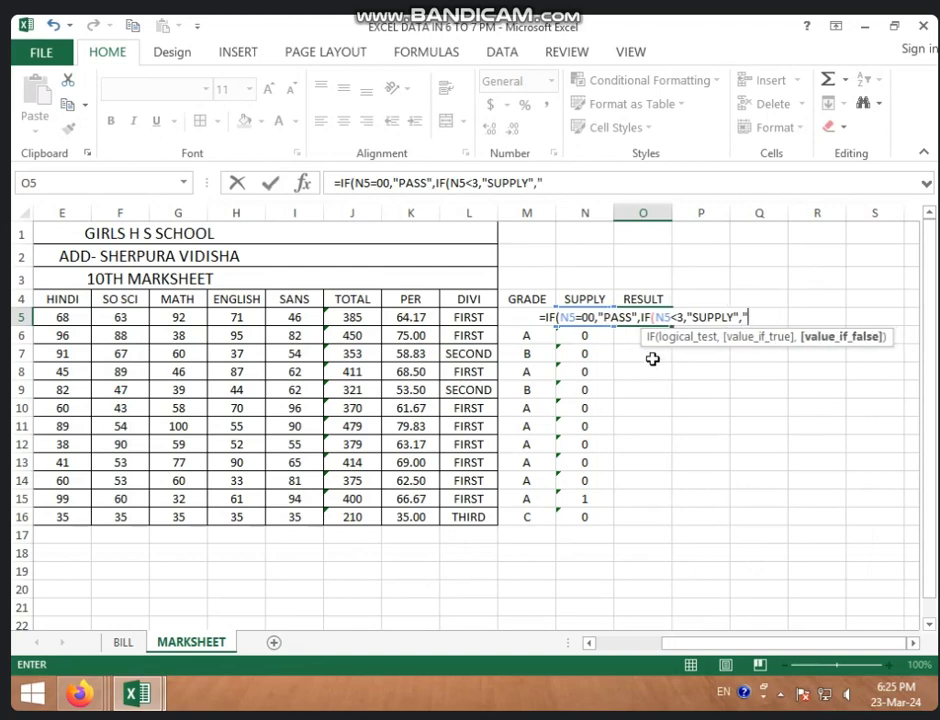
{"action": "type", "text": "FAI"}
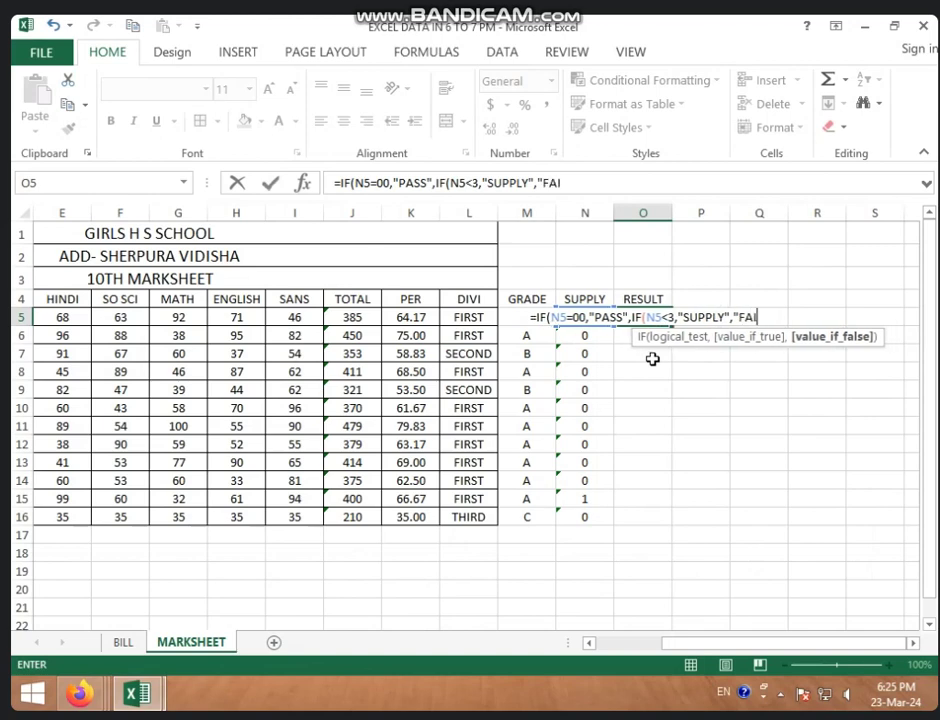
{"action": "type", "text": "L\")"}
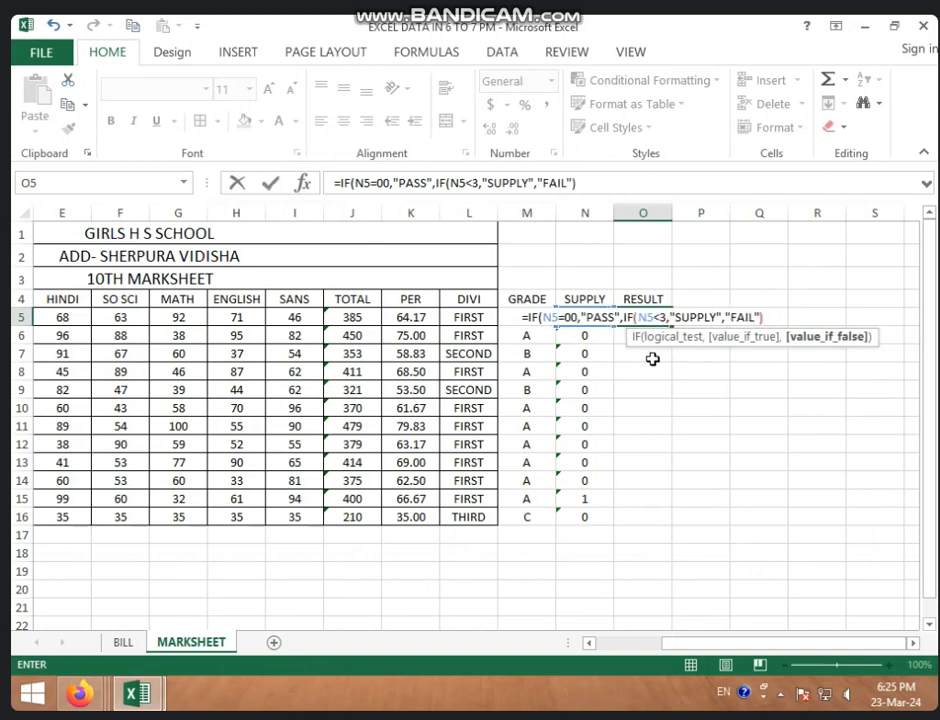
{"action": "type", "text": ")"}
{"action": "key", "text": "Return"}
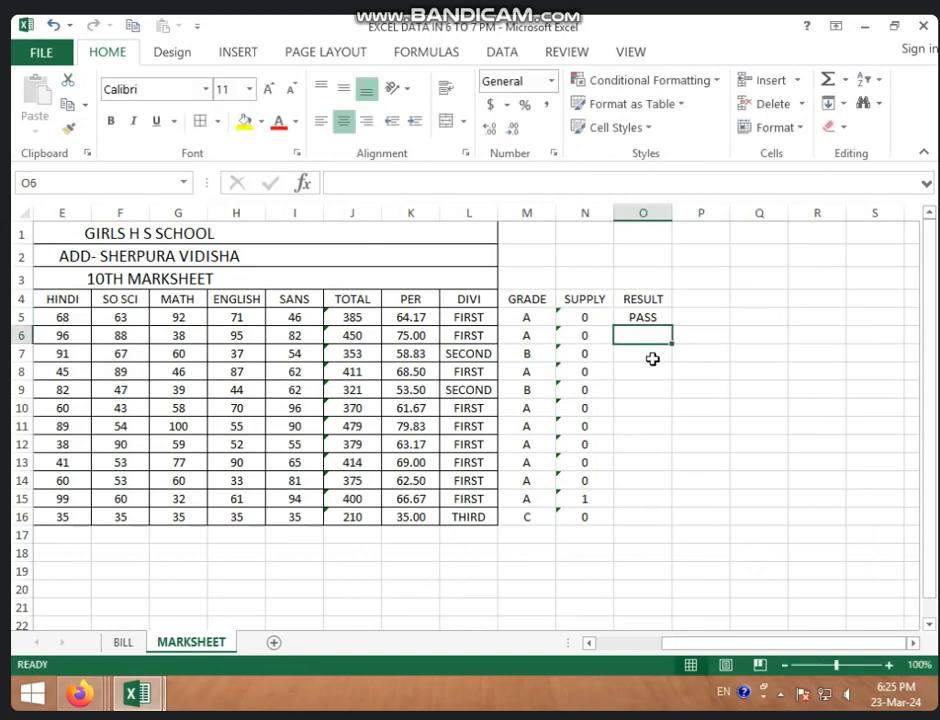
Fill RESULT down to row 16 and set row 15's marks to 22, turning its RESULT to FAIL.
{"action": "left_click", "coordinate": [655, 318]}
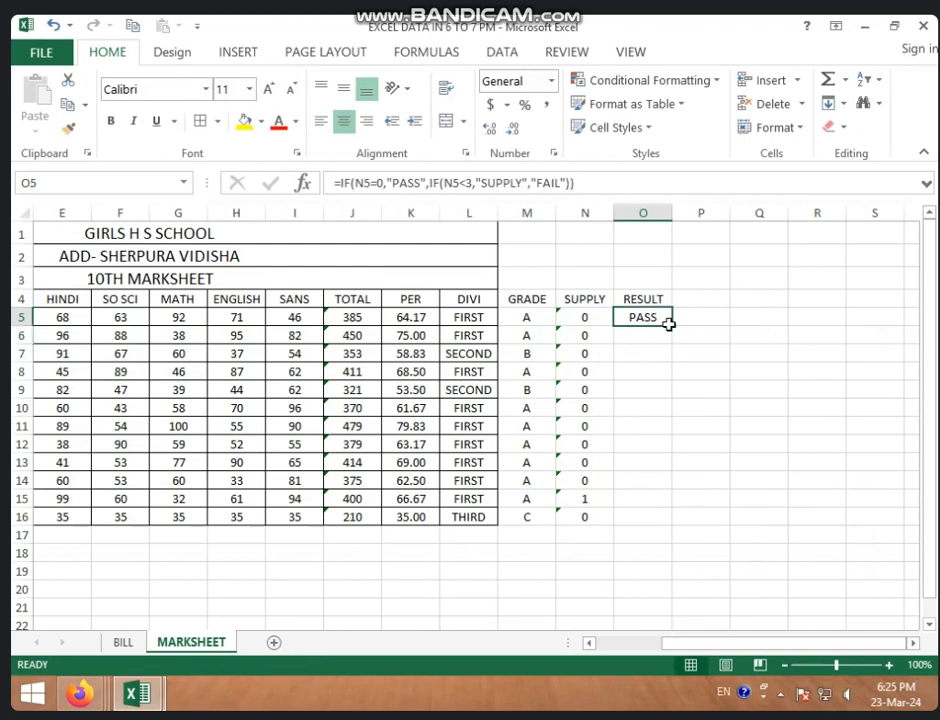
{"action": "left_click_drag", "start_coordinate": [671, 325], "coordinate": [676, 518]}
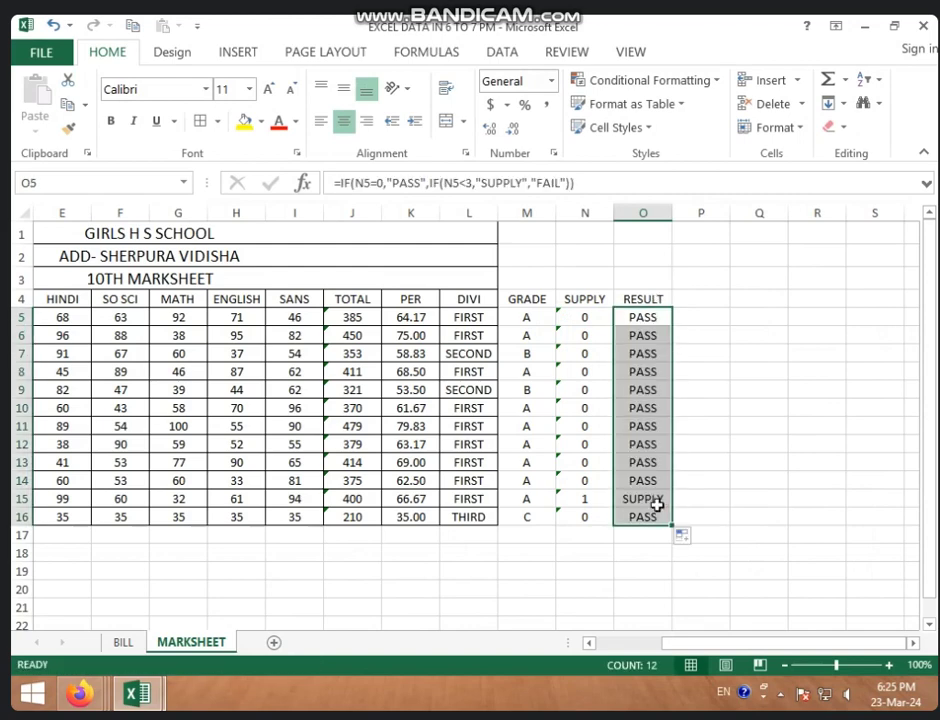
{"action": "left_click", "coordinate": [304, 501]}
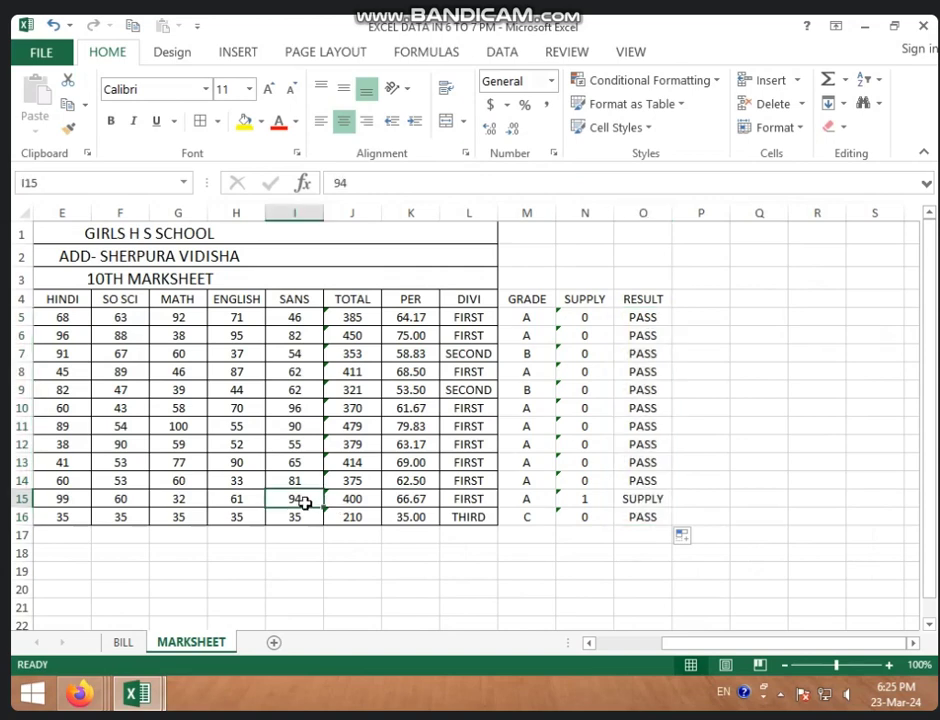
{"action": "type", "text": "22"}
{"action": "left_click", "coordinate": [333, 537]}
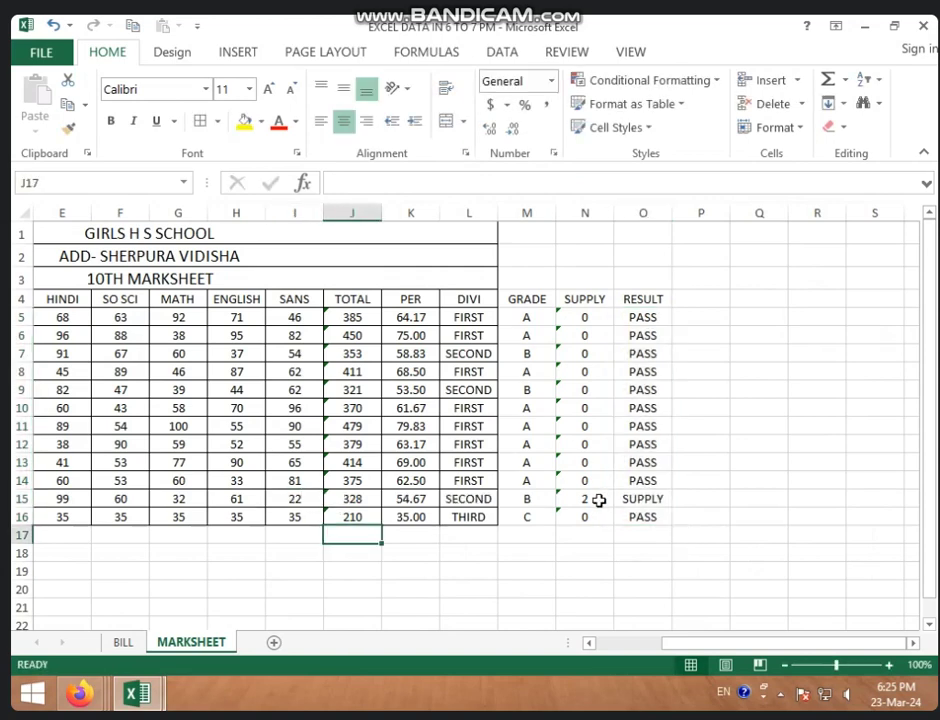
{"action": "left_click", "coordinate": [138, 504]}
{"action": "type", "text": "22"}
{"action": "left_click", "coordinate": [190, 533]}
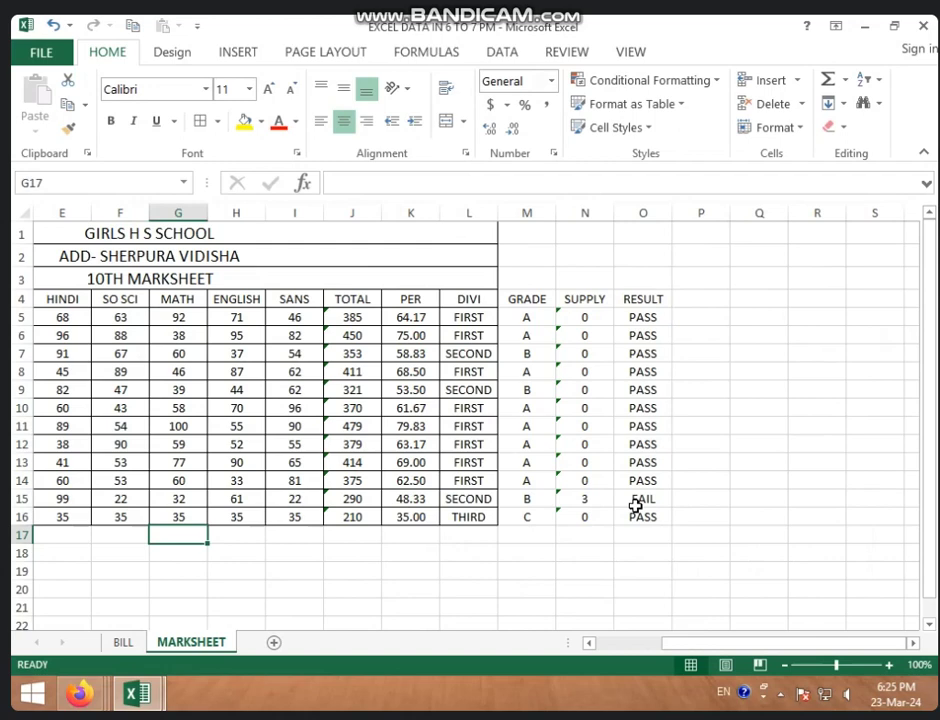
{"action": "left_click", "coordinate": [636, 507]}
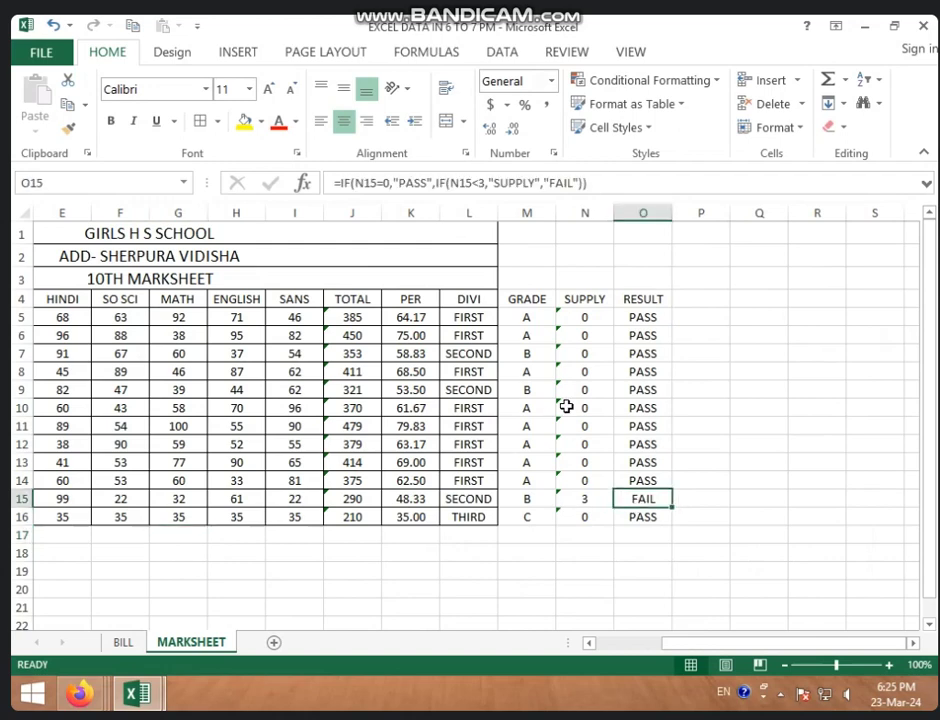
{"action": "left_click_drag", "start_coordinate": [444, 236], "coordinate": [617, 279]}
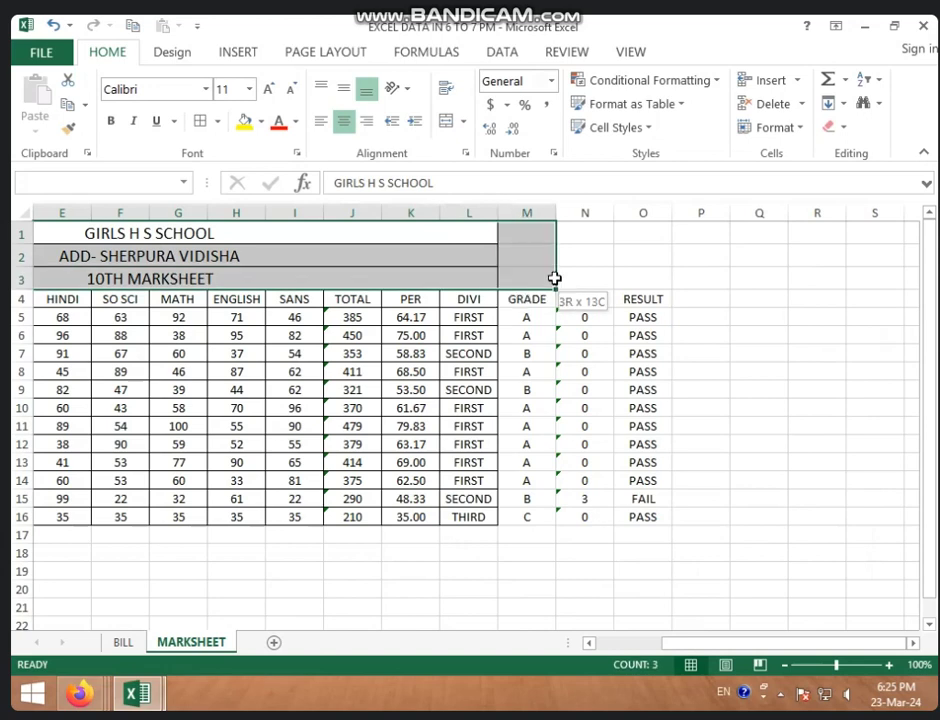
Re-merge the three title rows across columns A to O and center them.
{"action": "left_click", "coordinate": [453, 125]}
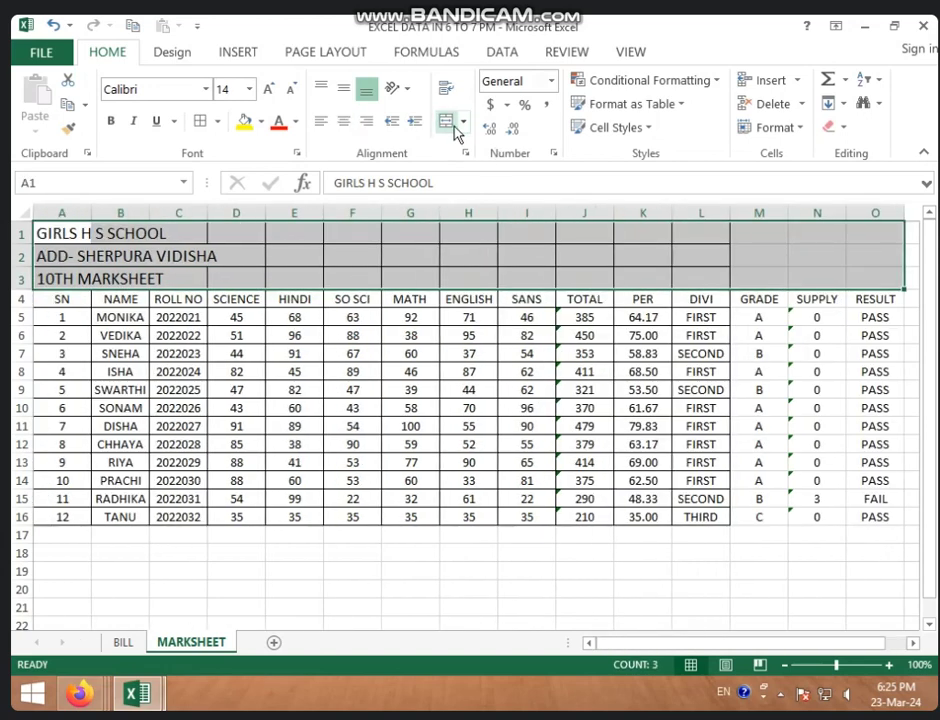
{"action": "left_click", "coordinate": [463, 121]}
{"action": "left_click", "coordinate": [492, 166]}
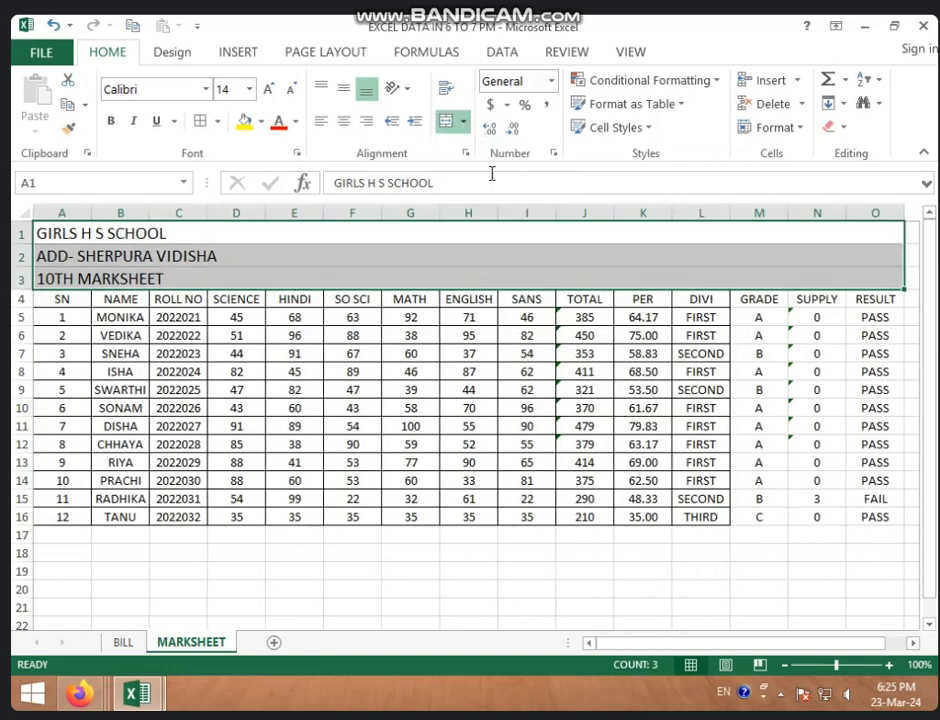
{"action": "left_click", "coordinate": [343, 121]}
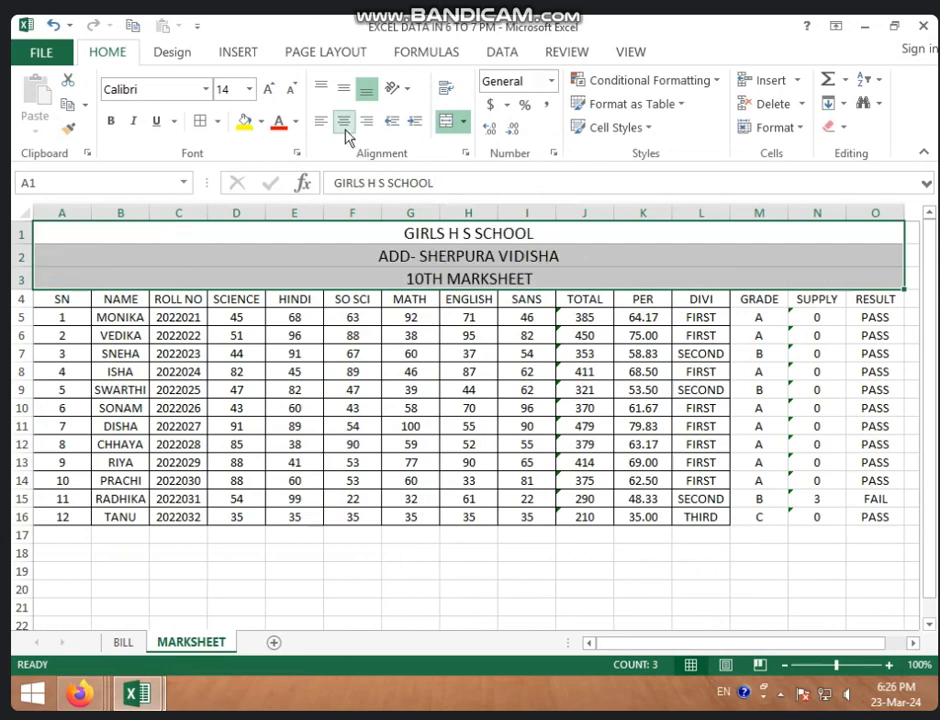
{"action": "left_click", "coordinate": [585, 370]}
Apply All Borders to the whole marksheet A1:O16.
{"action": "left_click_drag", "start_coordinate": [619, 233], "coordinate": [671, 513]}
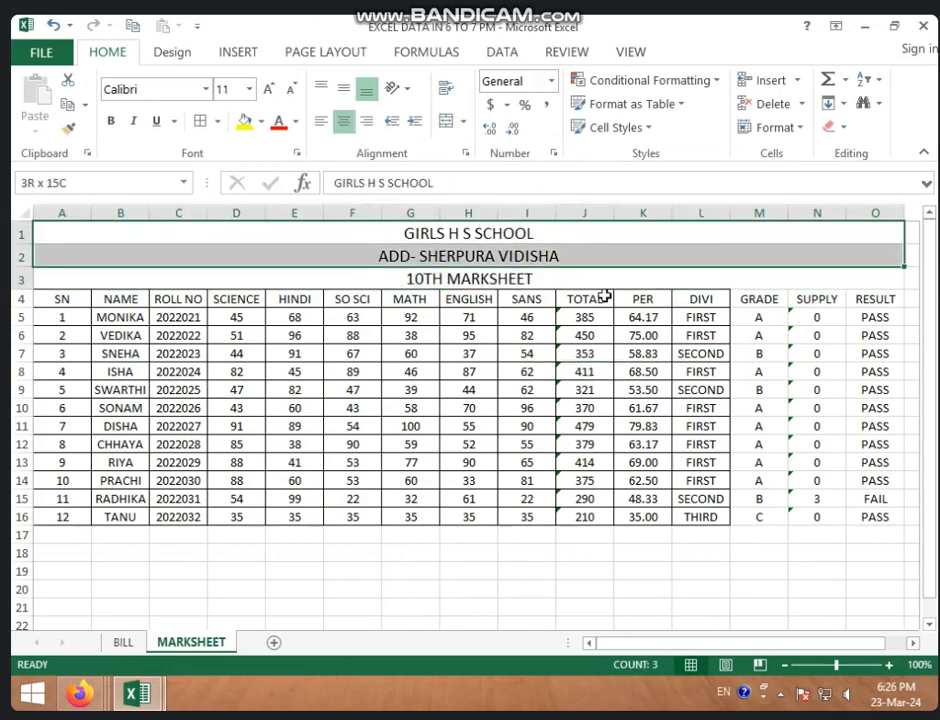
{"action": "left_click", "coordinate": [213, 121]}
{"action": "left_click", "coordinate": [237, 283]}
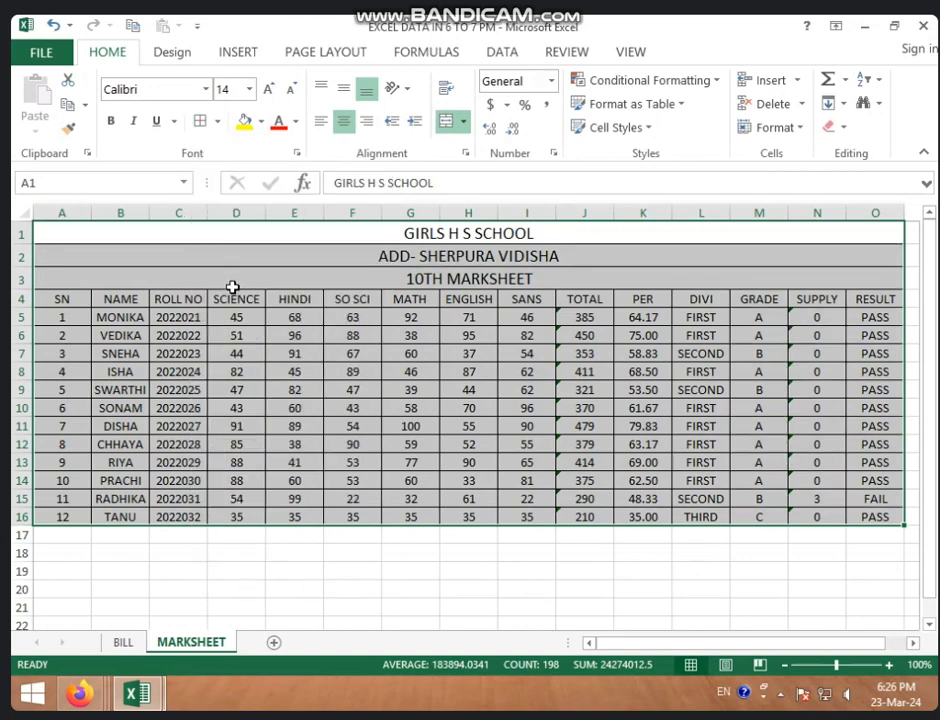
{"action": "left_click", "coordinate": [340, 368]}
Enlarge the three title rows' font from 14 to 16.
{"action": "left_click", "coordinate": [418, 230]}
{"action": "left_click_drag", "start_coordinate": [418, 230], "coordinate": [426, 270]}
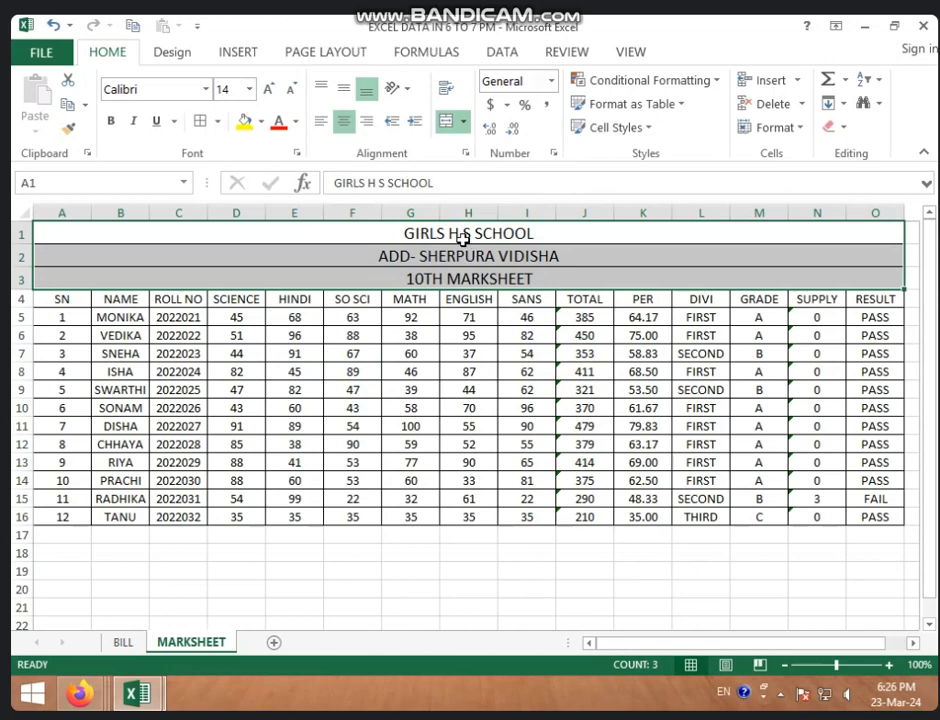
{"action": "left_click", "coordinate": [269, 90]}
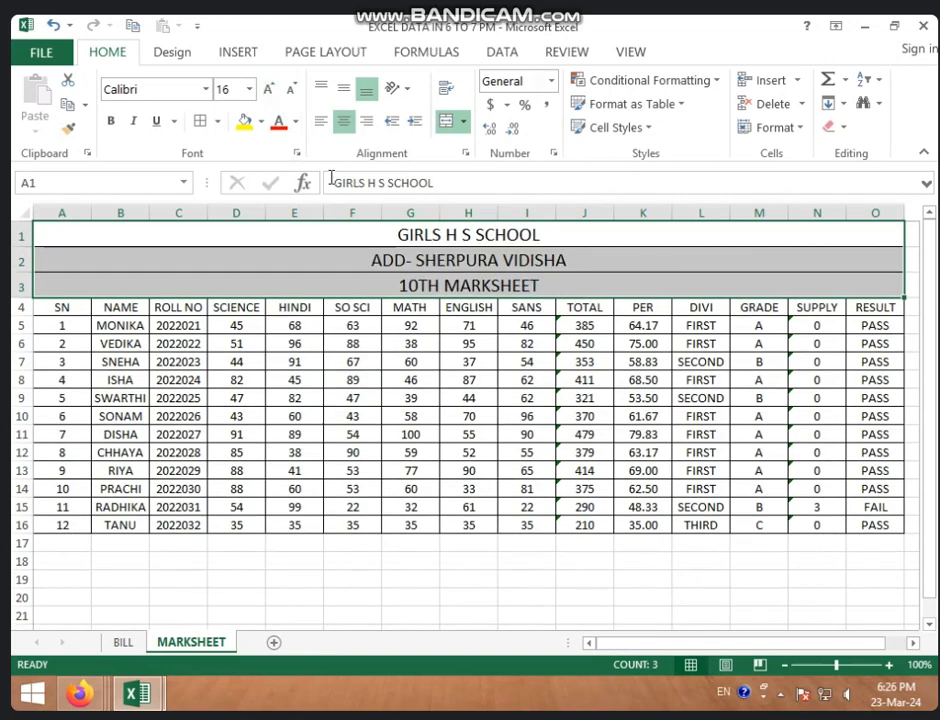
Fill the title rows with gold and the column header row with green.
{"action": "left_click", "coordinate": [262, 121]}
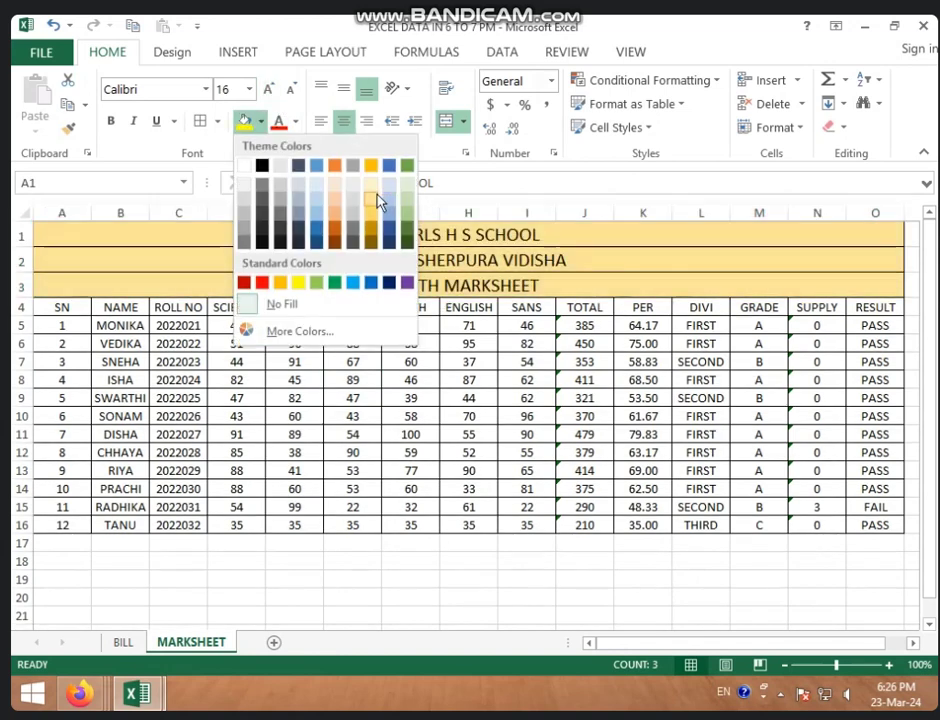
{"action": "left_click", "coordinate": [378, 200]}
{"action": "mouse_move", "coordinate": [68, 307]}
{"action": "left_mouse_down"}
{"action": "mouse_move", "coordinate": [485, 325]}
{"action": "mouse_move", "coordinate": [862, 310]}
{"action": "left_mouse_up"}
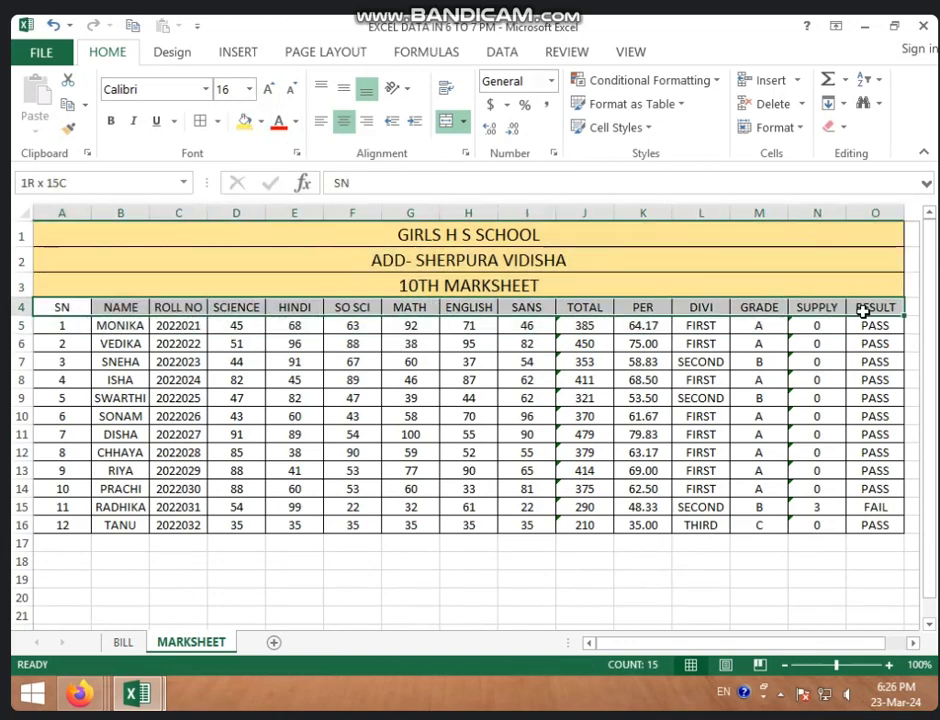
{"action": "left_click", "coordinate": [262, 121]}
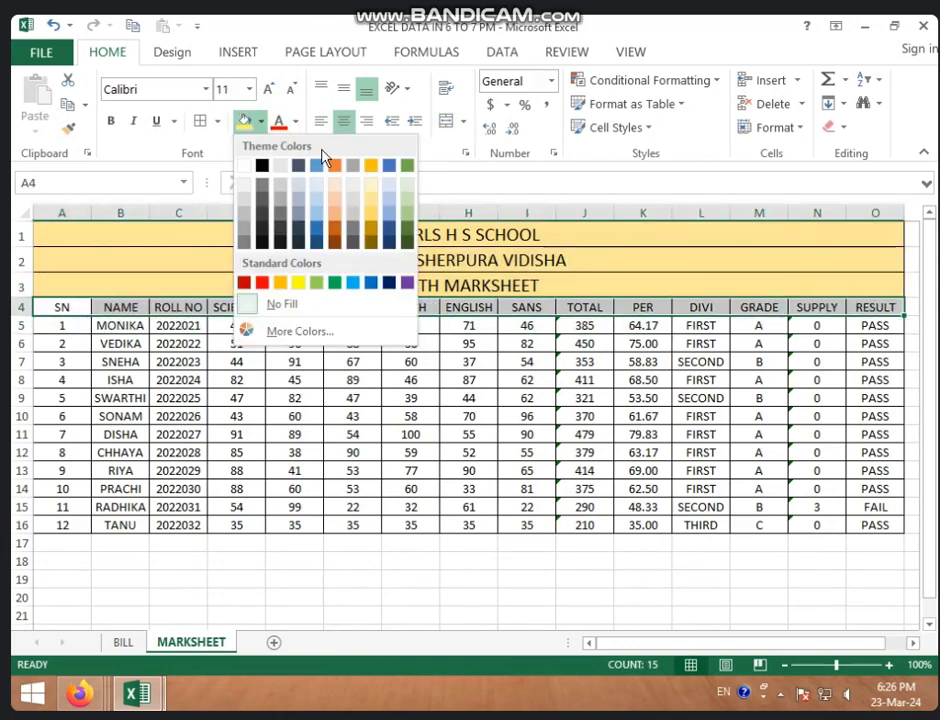
{"action": "left_click", "coordinate": [414, 205]}
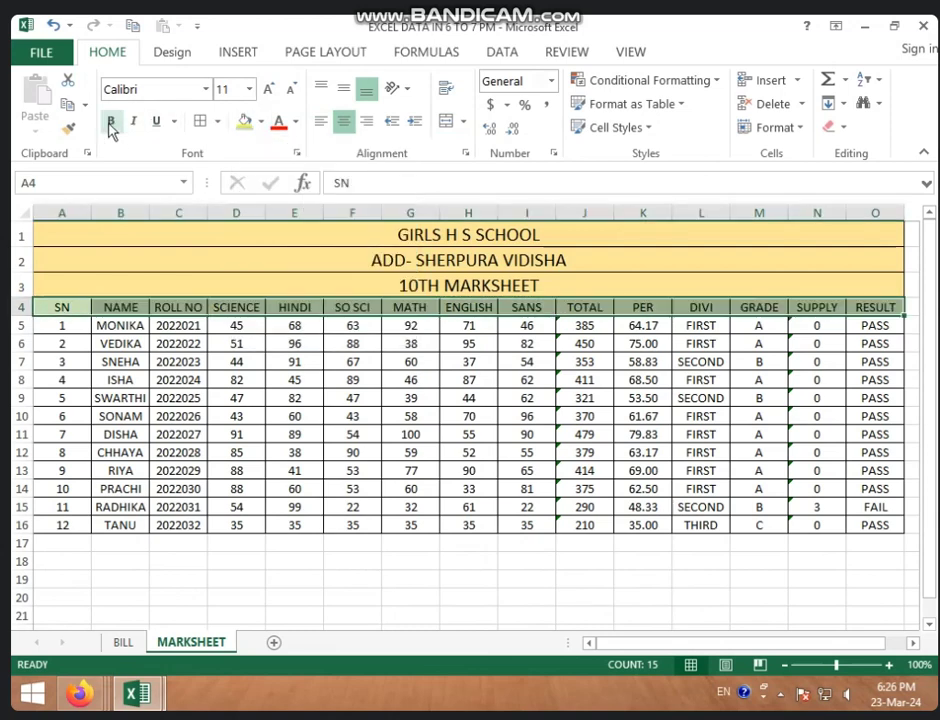
{"action": "left_click", "coordinate": [178, 213]}
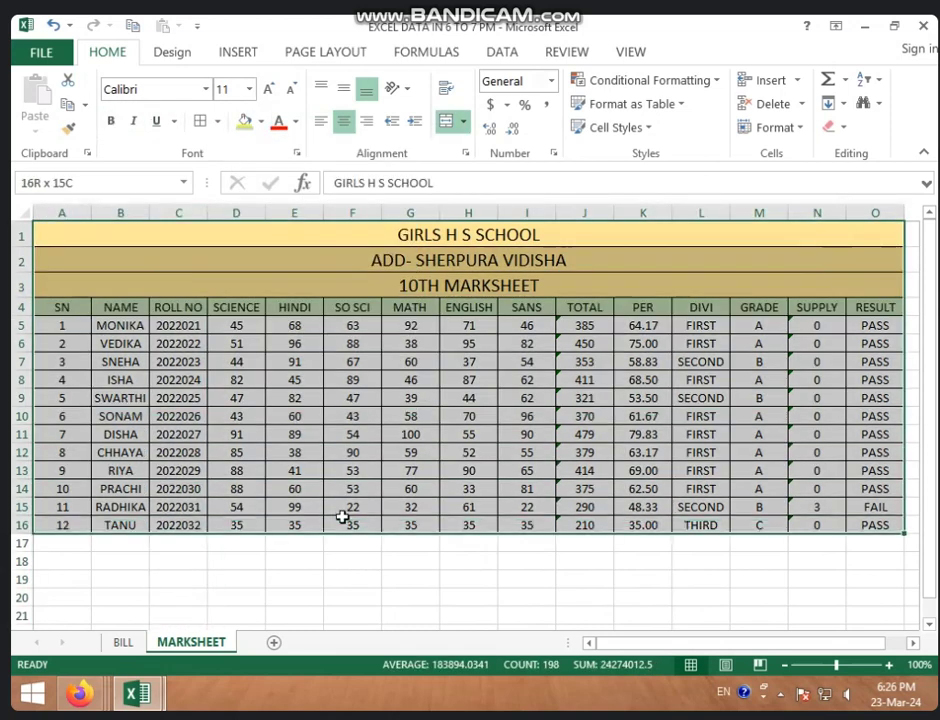
Make the entire marksheet A1:O16 bold.
{"action": "left_click_drag", "start_coordinate": [274, 230], "coordinate": [342, 514]}
{"action": "left_click", "coordinate": [110, 121]}
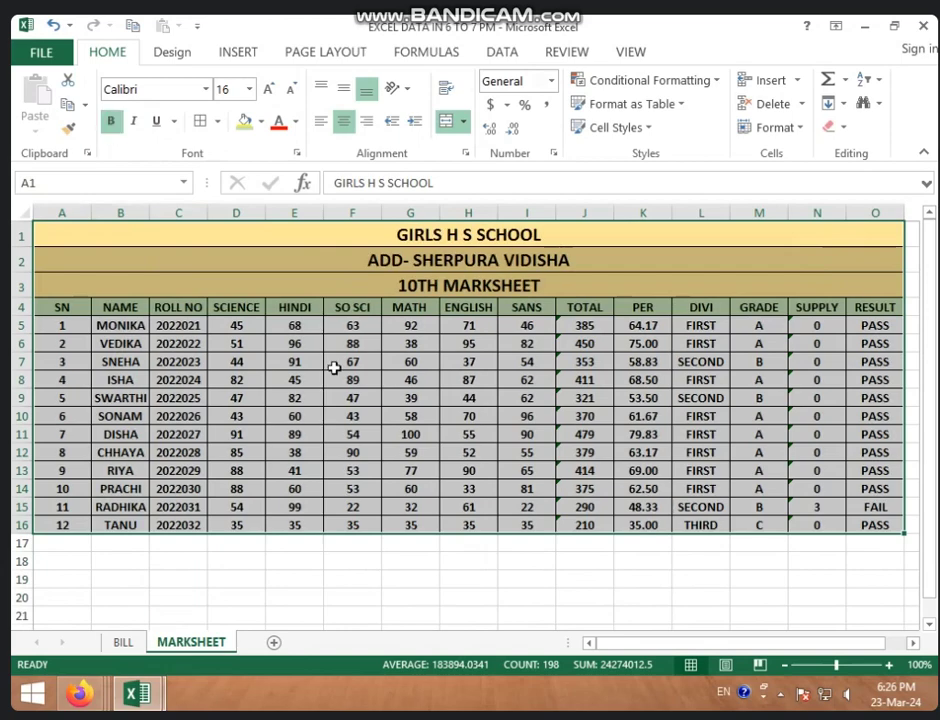
{"action": "left_click", "coordinate": [344, 376]}
Set the three title rows in the Algerian font.
{"action": "left_click_drag", "start_coordinate": [388, 240], "coordinate": [395, 279]}
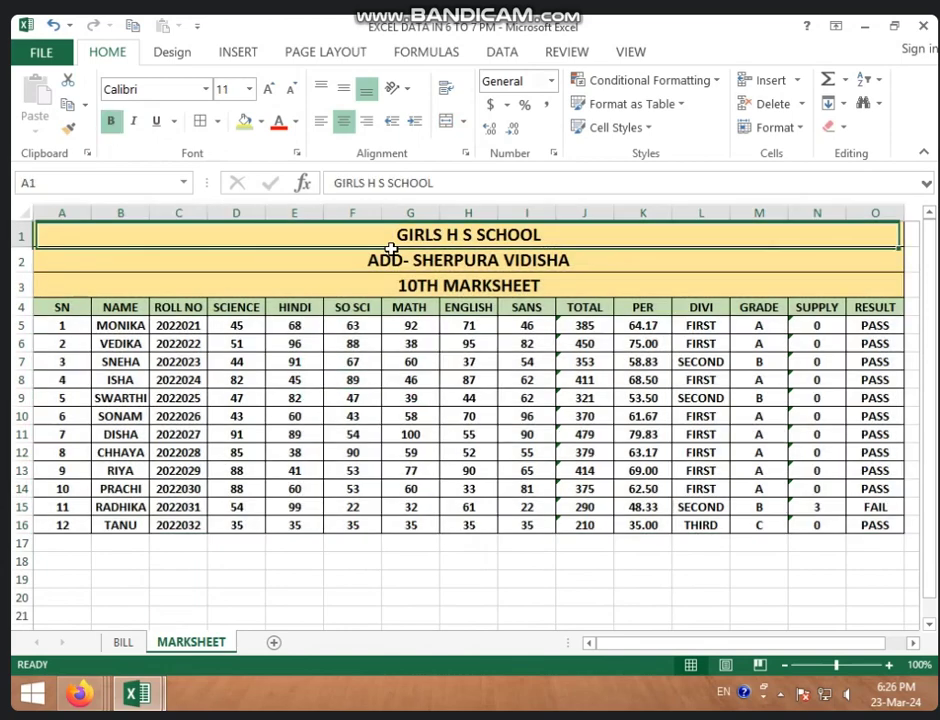
{"action": "left_click", "coordinate": [205, 89]}
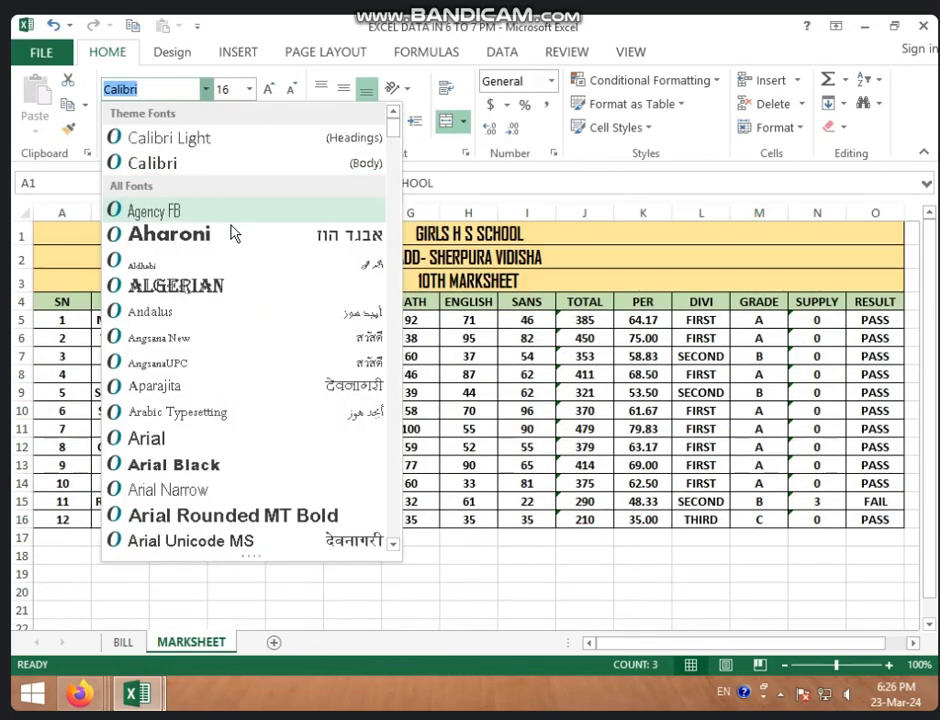
{"action": "left_click", "coordinate": [215, 286]}
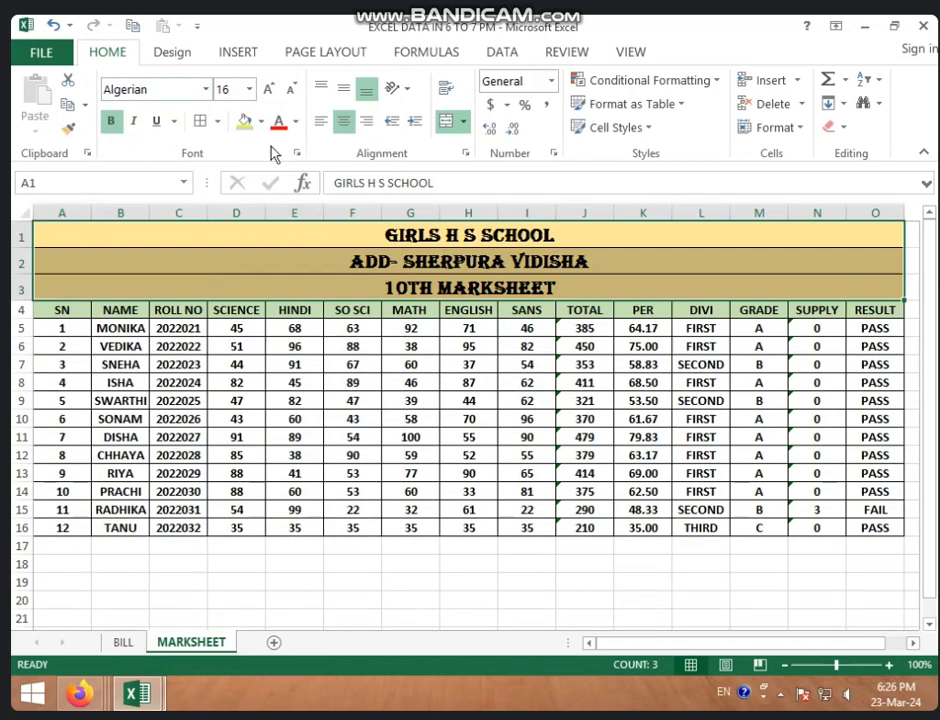
{"action": "left_click", "coordinate": [333, 332]}
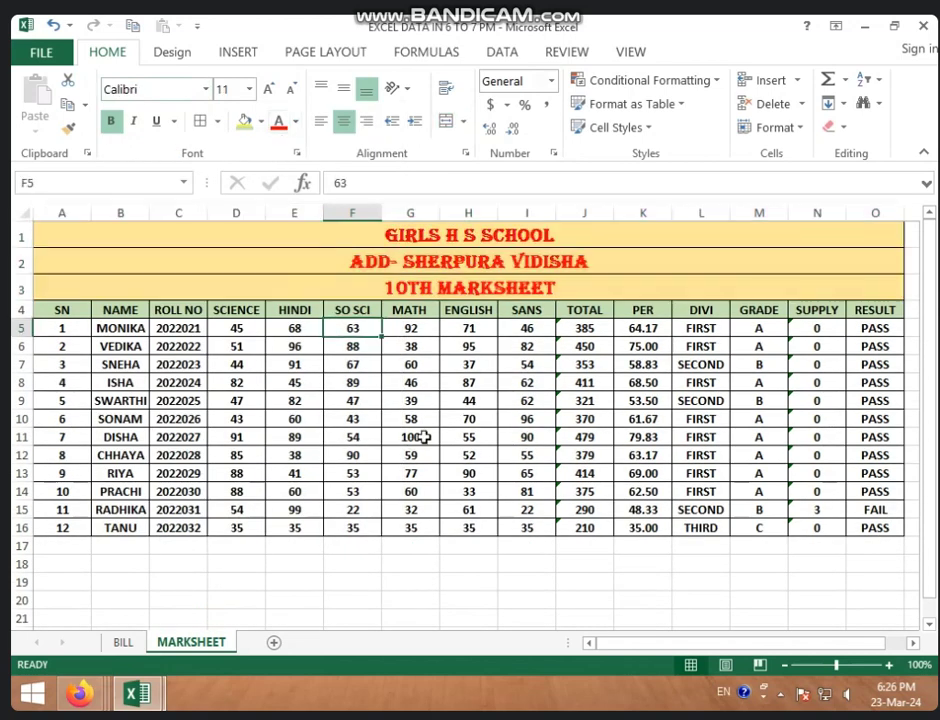
Narrow column A to fit the serial numbers.
{"action": "left_click", "coordinate": [706, 326]}
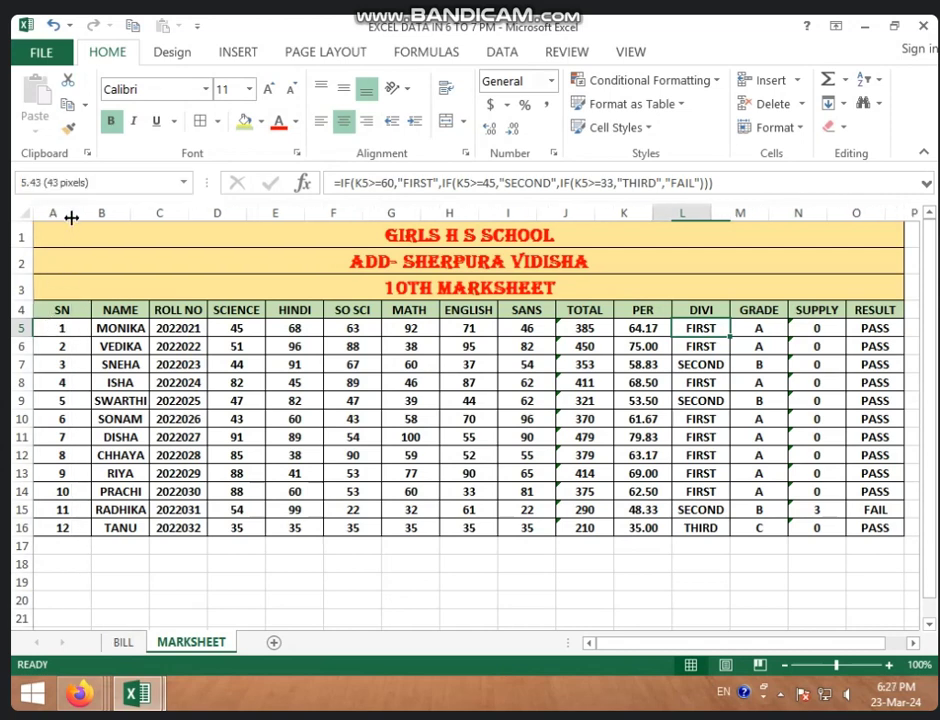
{"action": "left_click_drag", "start_coordinate": [91, 212], "coordinate": [72, 212]}
{"action": "left_click", "coordinate": [458, 560]}
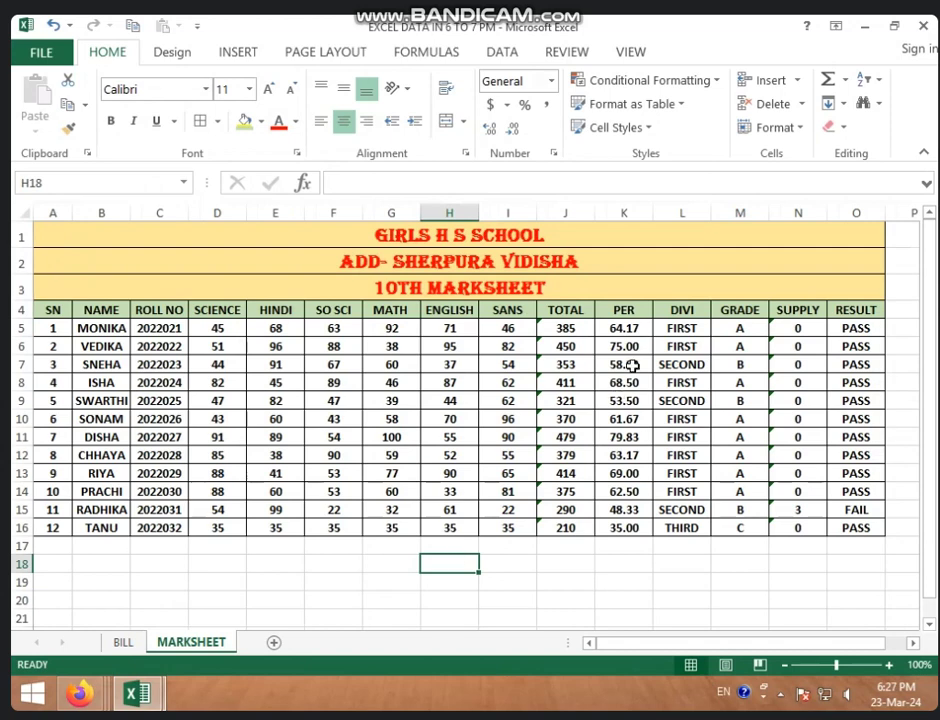
Save the workbook with Ctrl+S and review the DIVI and RESULT formulas.
{"action": "left_click", "coordinate": [682, 328]}
{"action": "key", "text": "ctrl+s"}
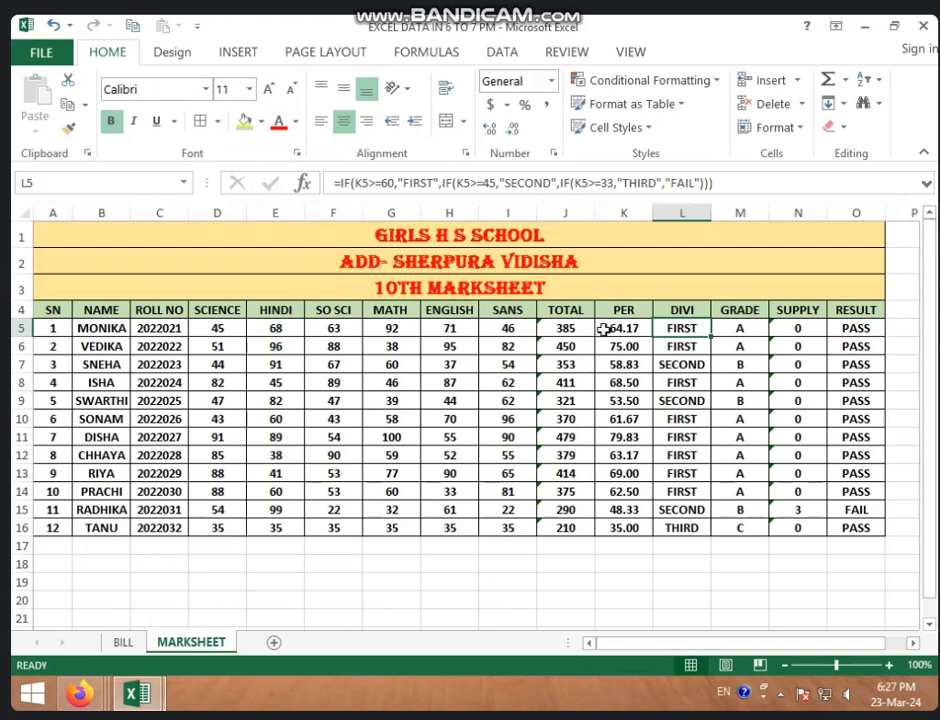
{"action": "left_click", "coordinate": [842, 329]}
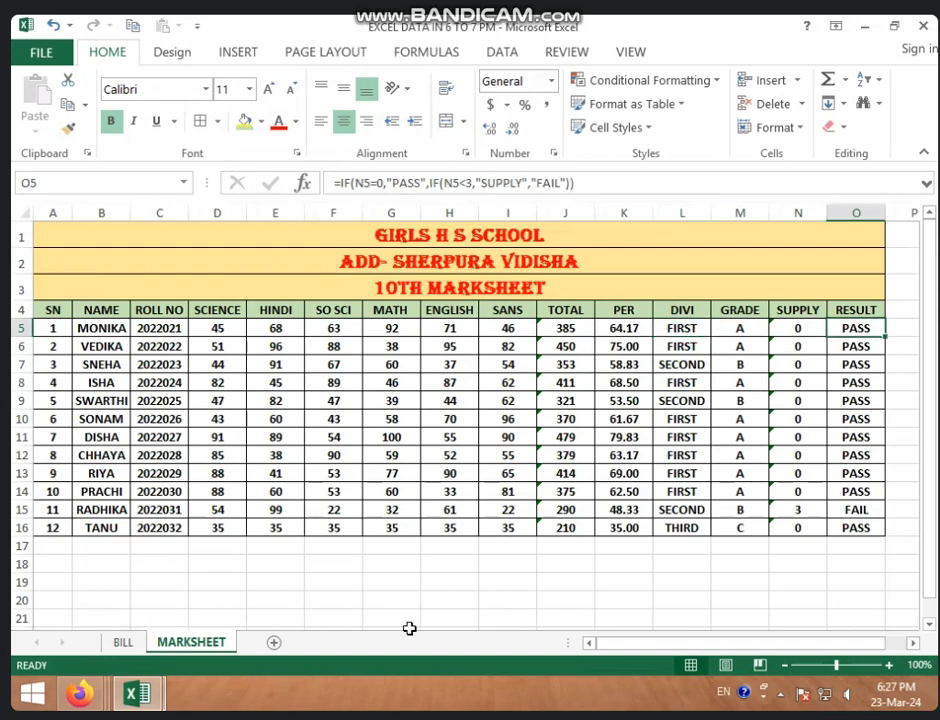